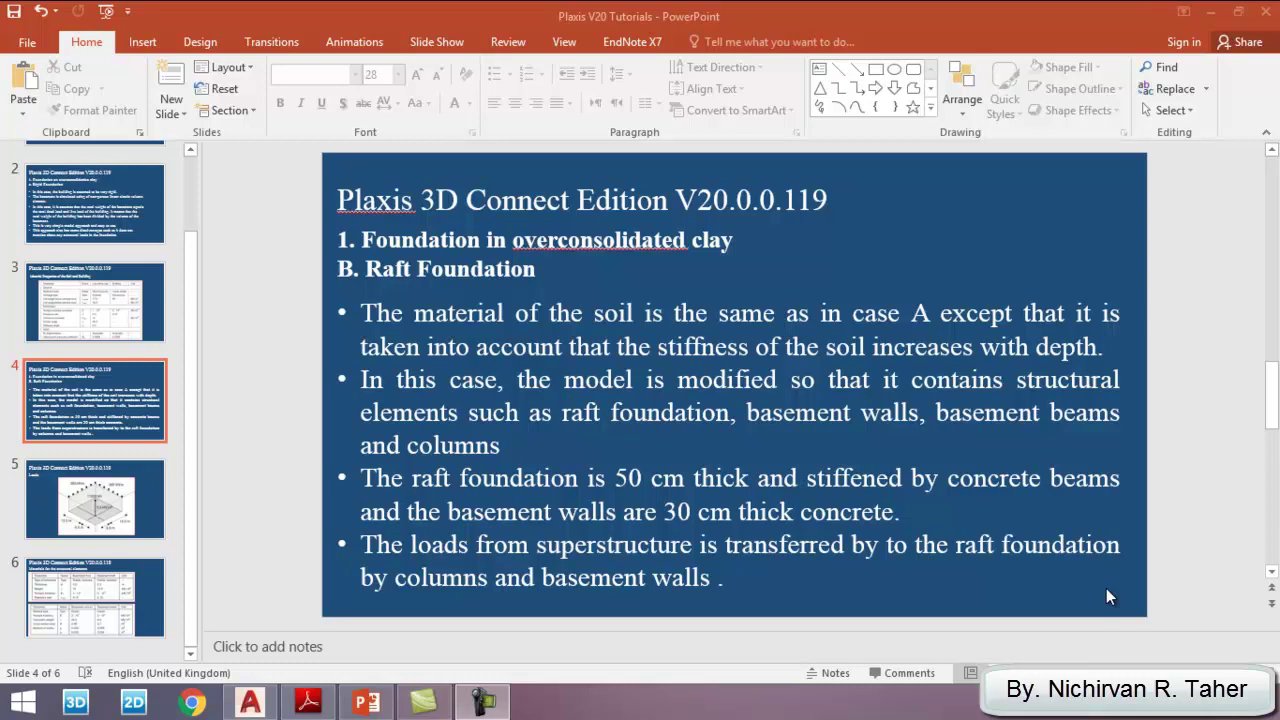
Switch to the Civil 3D drawing and examine the soil boundary, foundation grid, basement walls and their dimensions in the full plan
{"action": "left_click", "coordinate": [975, 398]}
{"action": "left_click", "coordinate": [250, 702]}
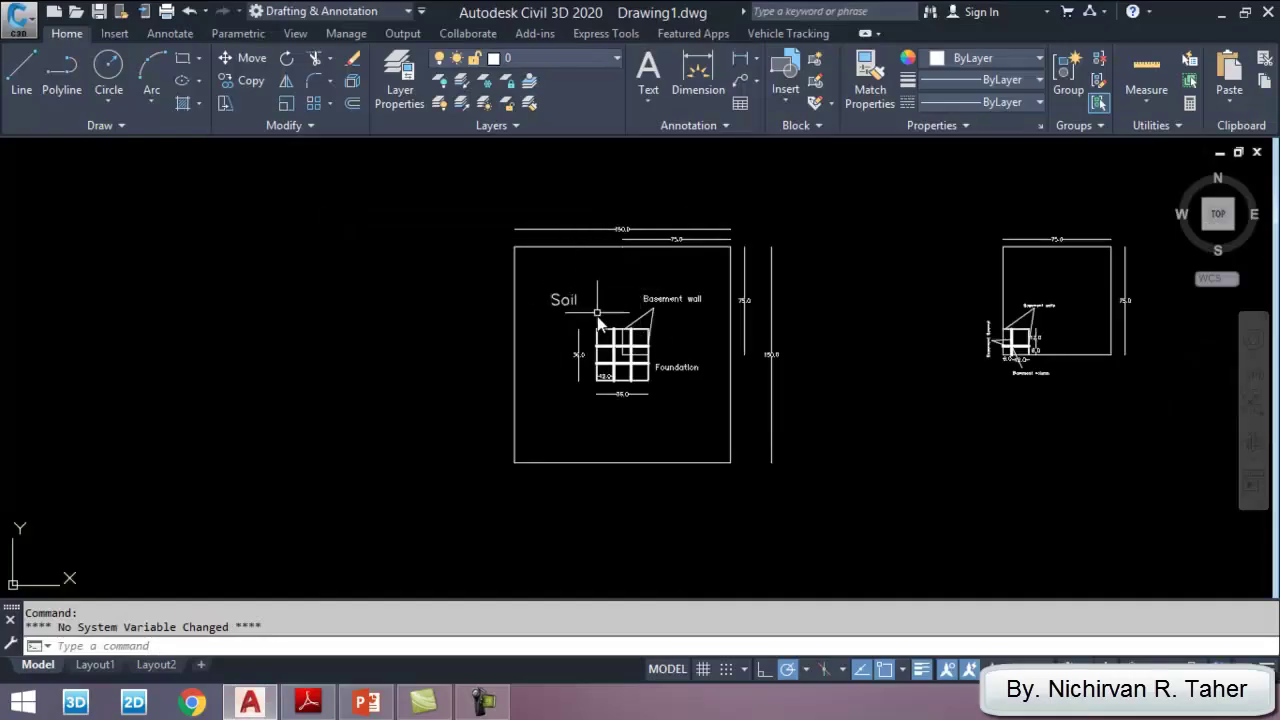
{"action": "scroll", "coordinate": [613, 300], "scroll_direction": "up", "scroll_amount": 2}
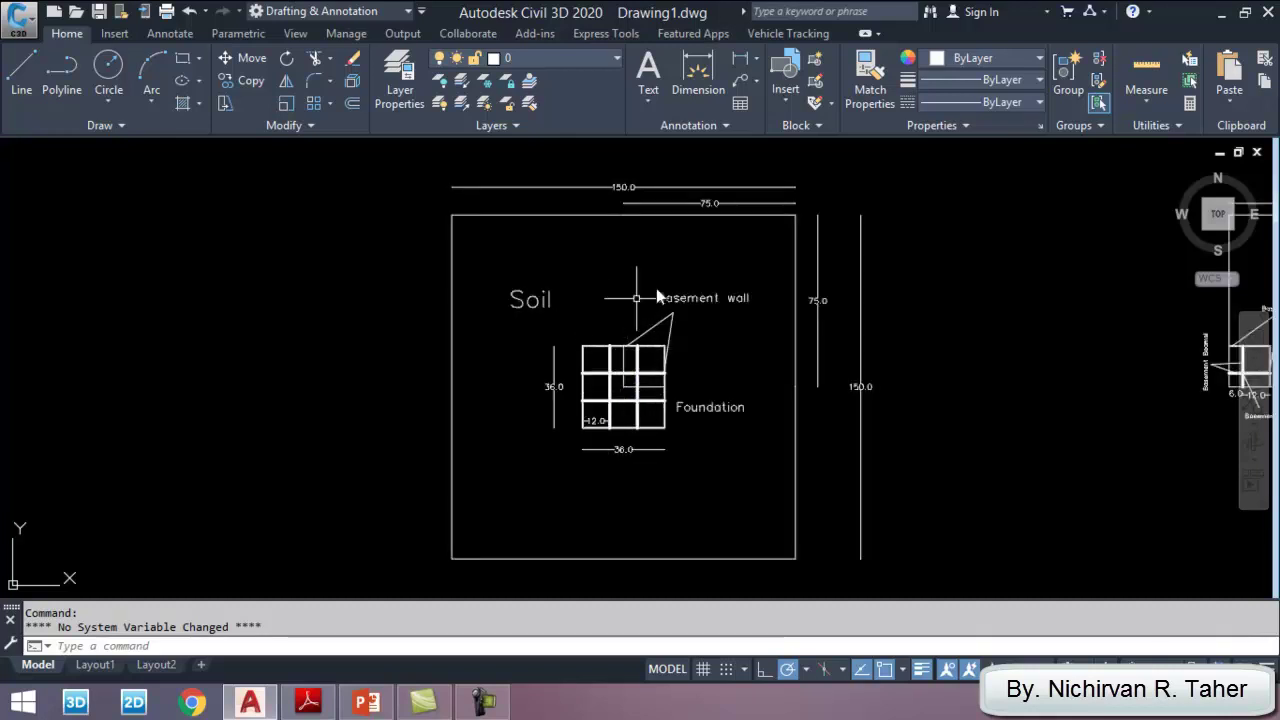
{"action": "scroll", "coordinate": [610, 293], "scroll_direction": "up", "scroll_amount": 2}
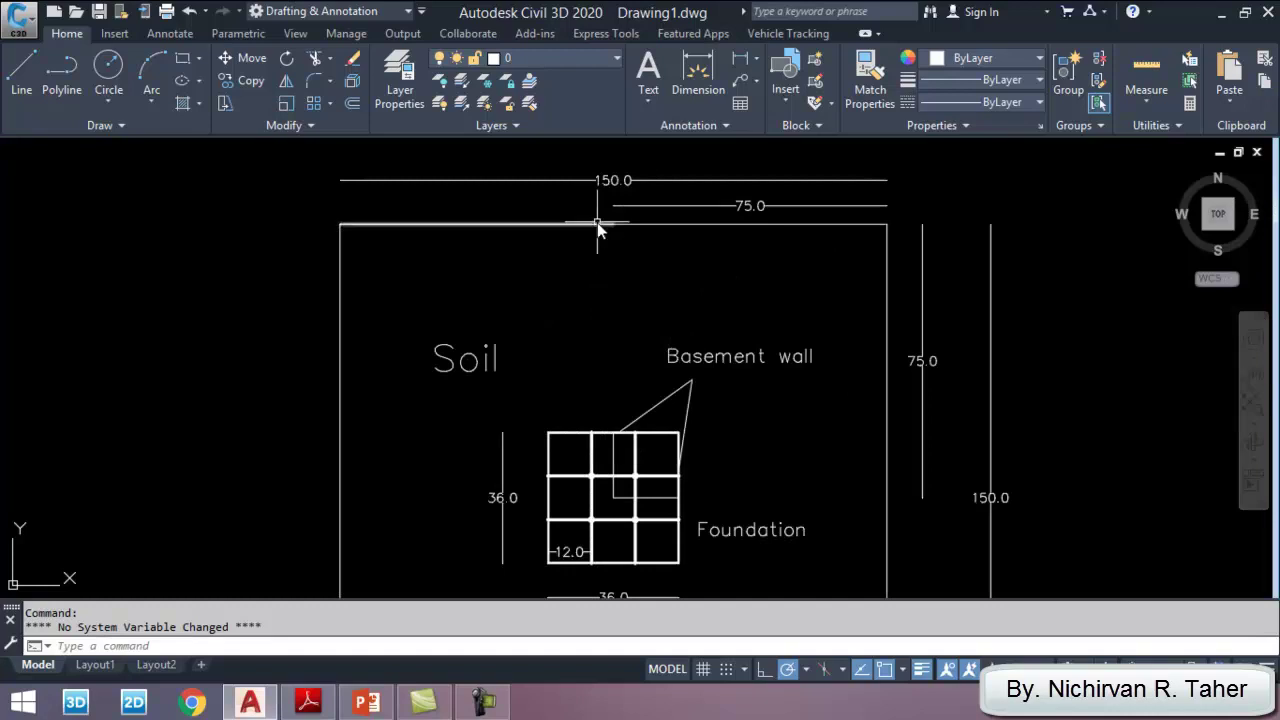
{"action": "scroll", "coordinate": [763, 234], "scroll_direction": "down", "scroll_amount": 5}
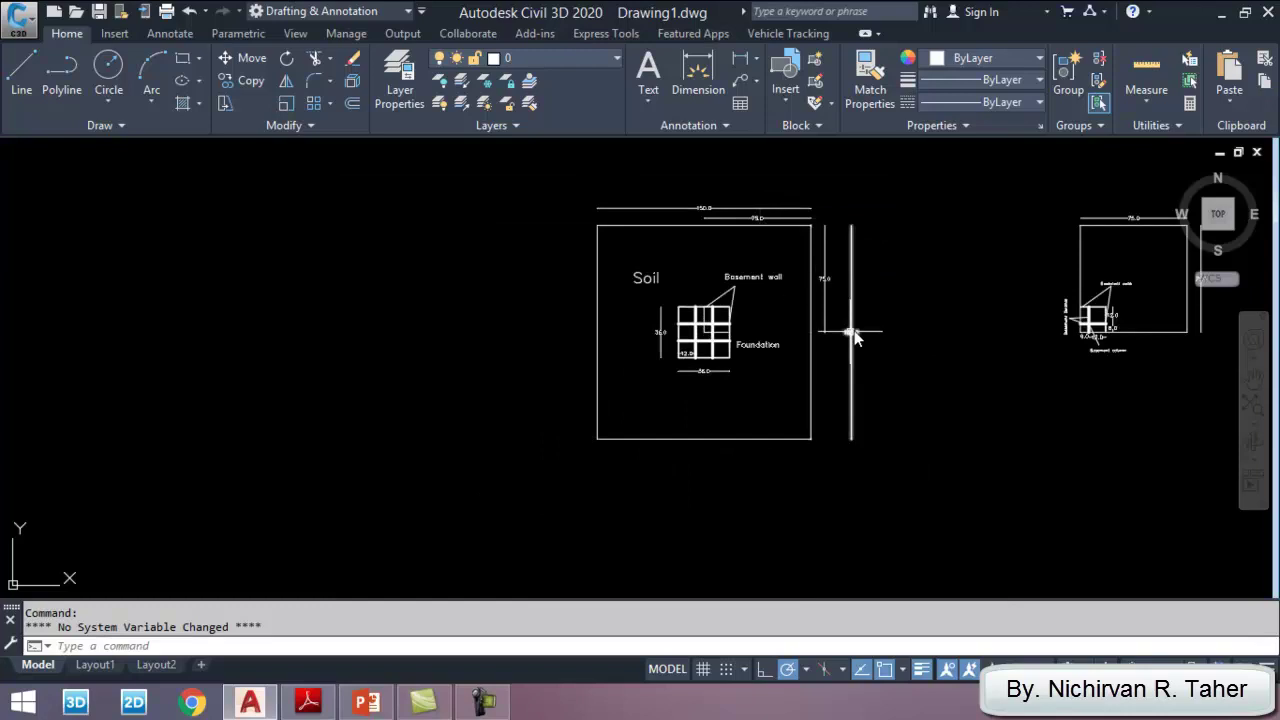
{"action": "scroll", "coordinate": [856, 337], "scroll_direction": "up", "scroll_amount": 4}
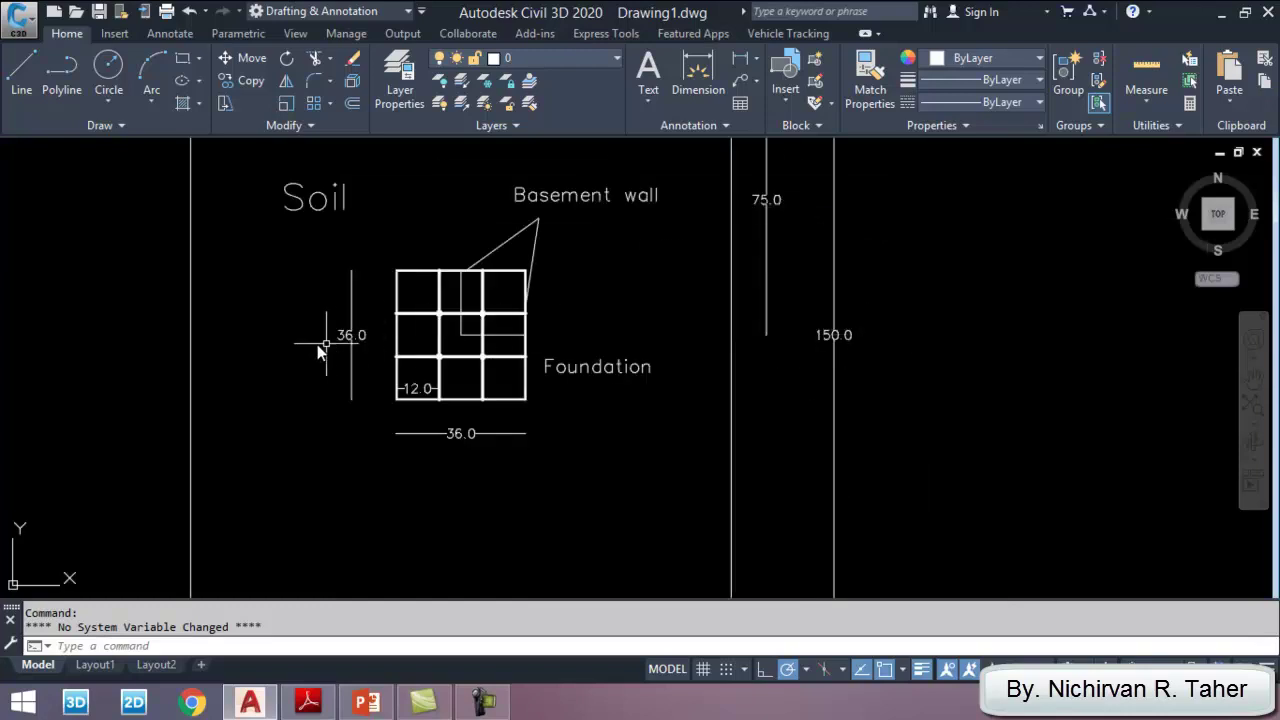
{"action": "scroll", "coordinate": [301, 330], "scroll_direction": "up", "scroll_amount": 2}
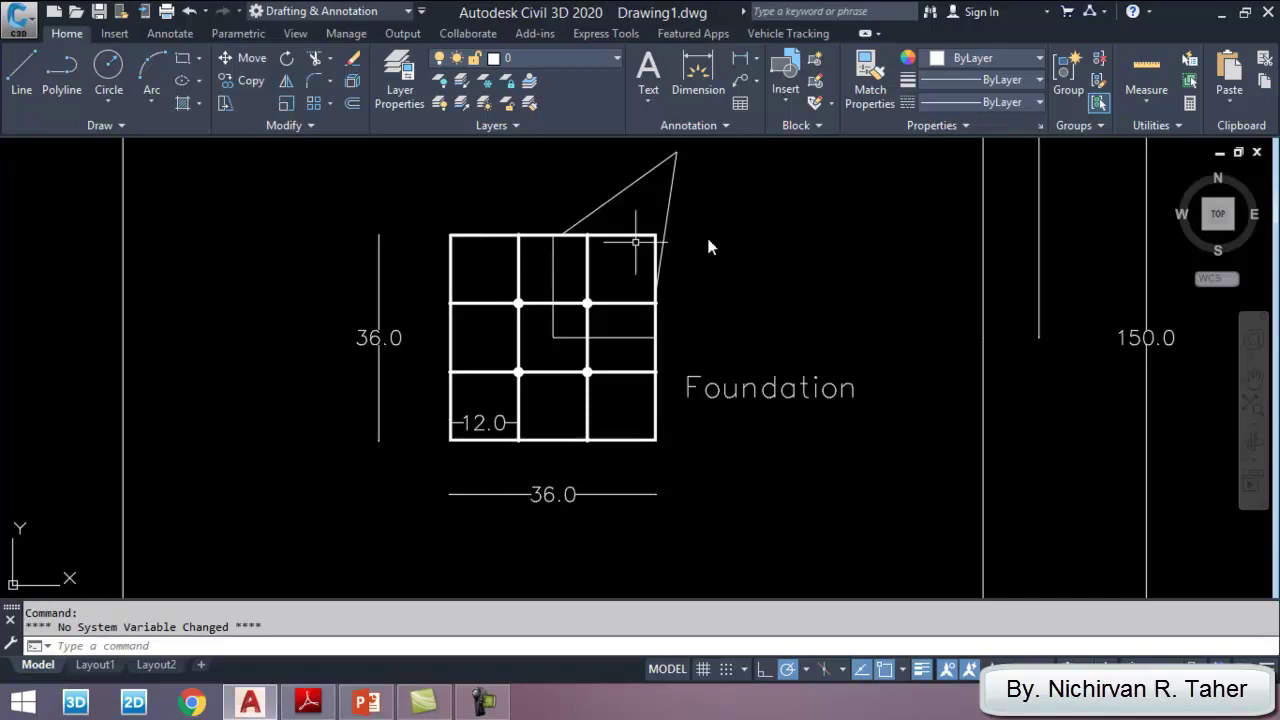
{"action": "scroll", "coordinate": [457, 270], "scroll_direction": "up", "scroll_amount": 2}
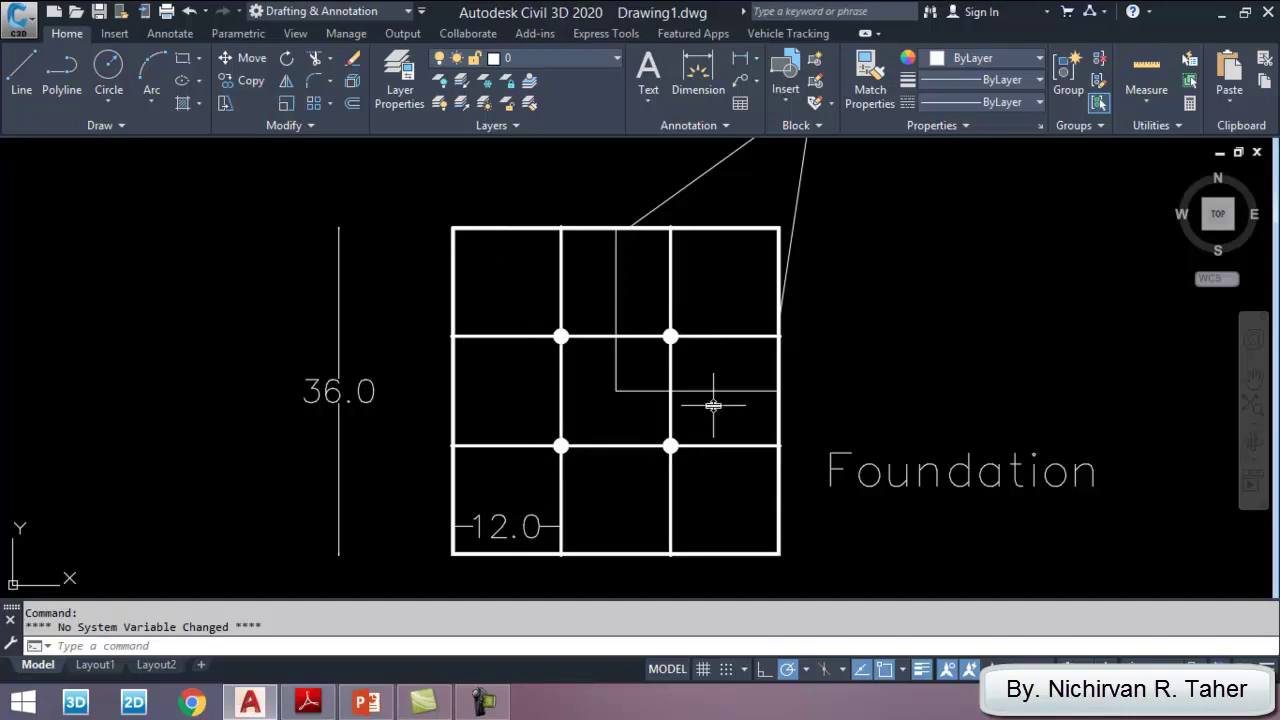
{"action": "scroll", "coordinate": [713, 405], "scroll_direction": "down", "scroll_amount": 5}
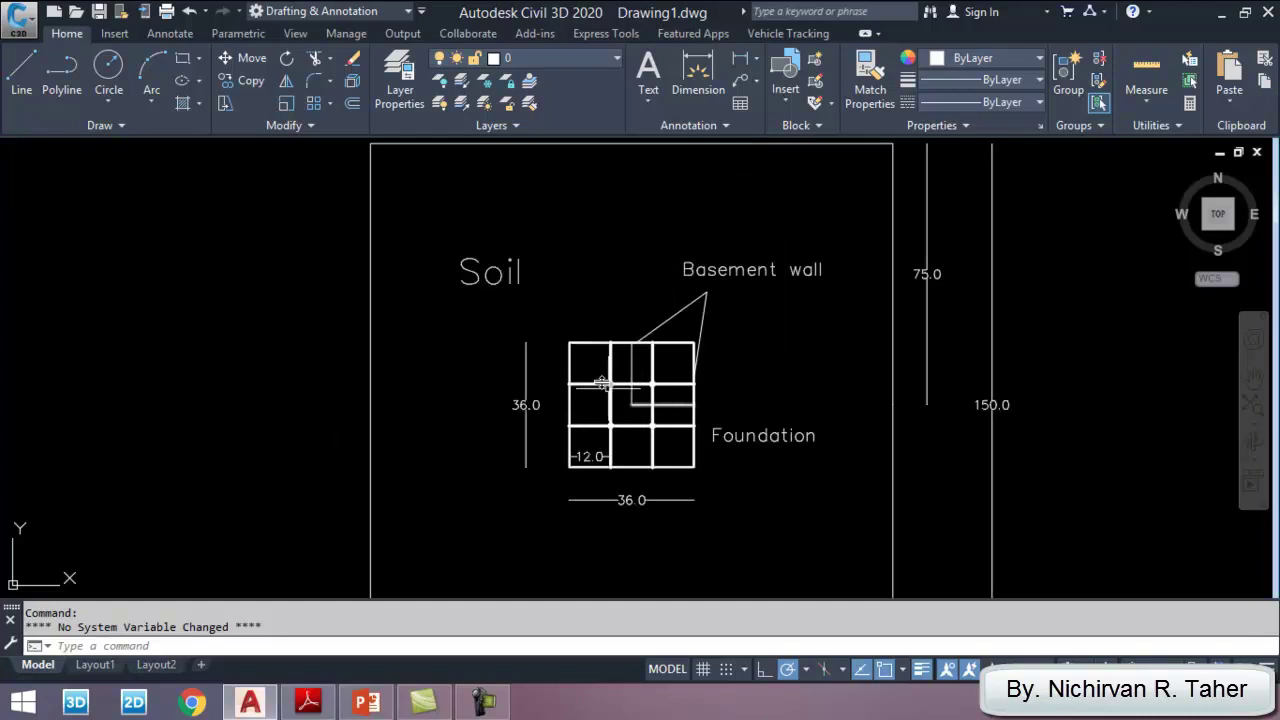
{"action": "scroll", "coordinate": [600, 361], "scroll_direction": "up", "scroll_amount": 5}
{"action": "scroll", "coordinate": [646, 351], "scroll_direction": "down", "scroll_amount": 5}
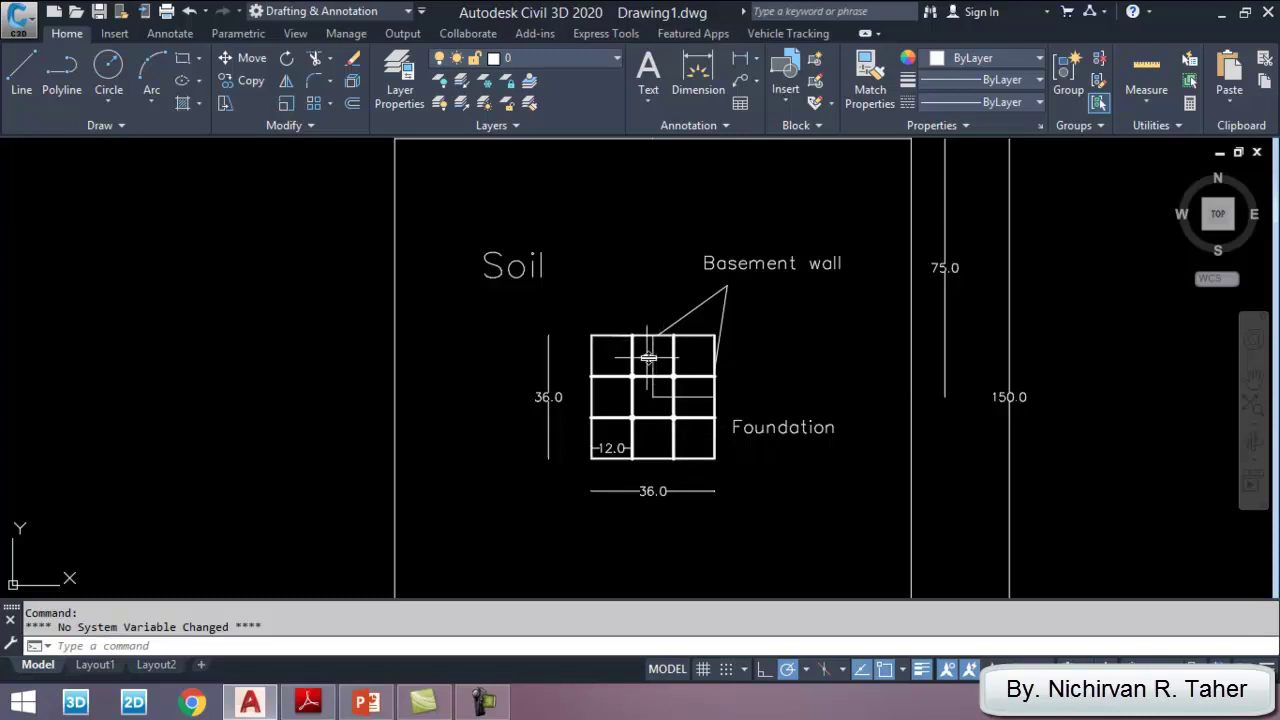
{"action": "scroll", "coordinate": [654, 362], "scroll_direction": "up", "scroll_amount": 3}
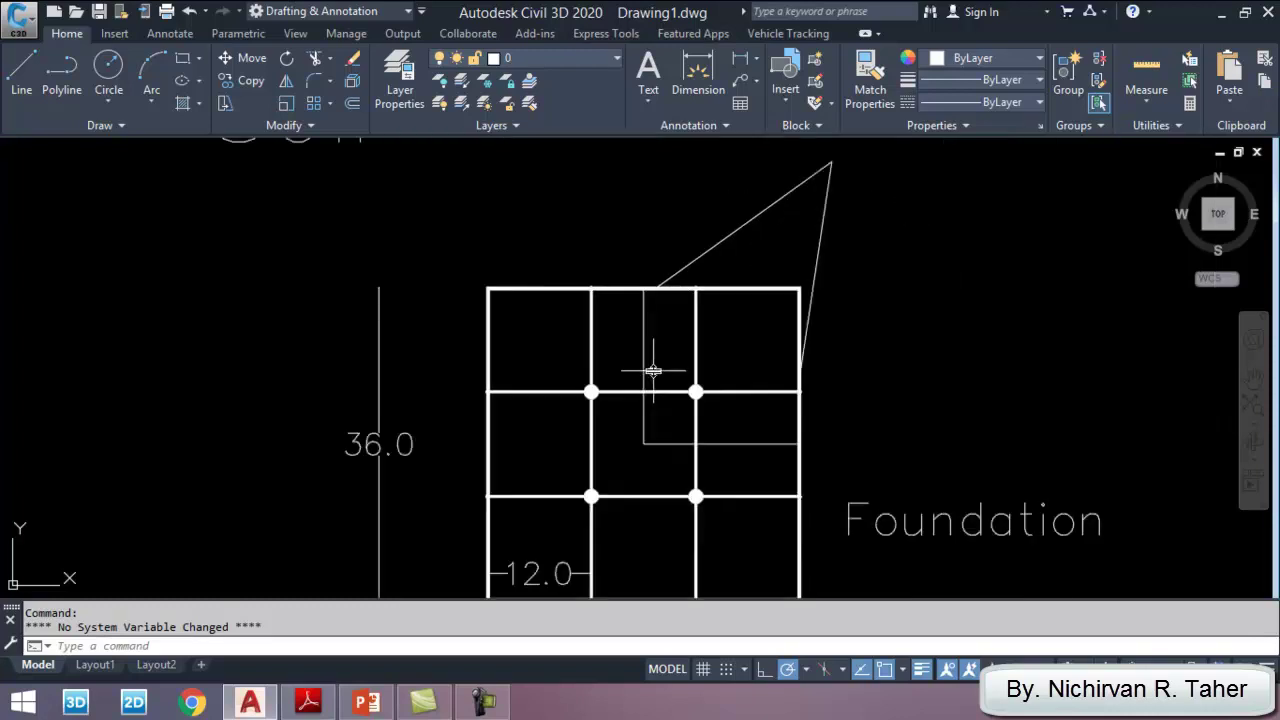
{"action": "scroll", "coordinate": [640, 285], "scroll_direction": "down", "scroll_amount": 4}
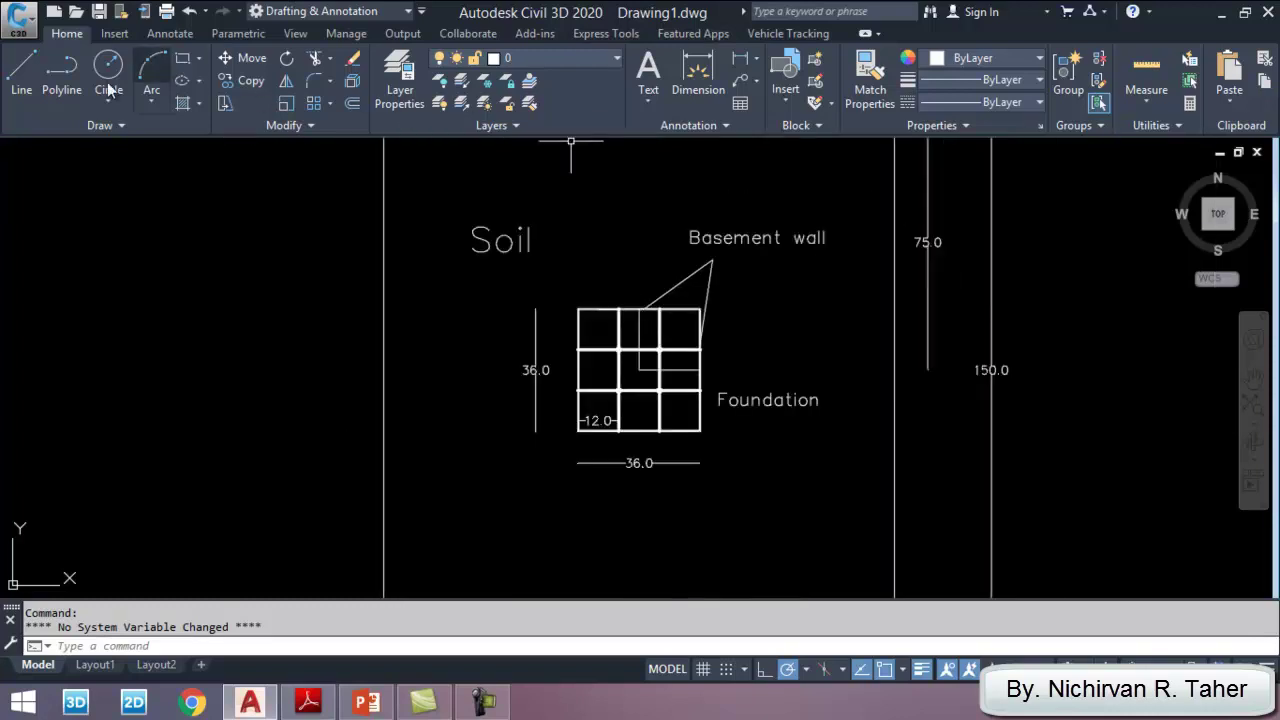
Draw a vertical line from the midpoint of the foundation's upper edge to the soil boundary's upper edge
{"action": "left_click", "coordinate": [24, 72]}
{"action": "scroll", "coordinate": [640, 336], "scroll_direction": "up", "scroll_amount": 3}
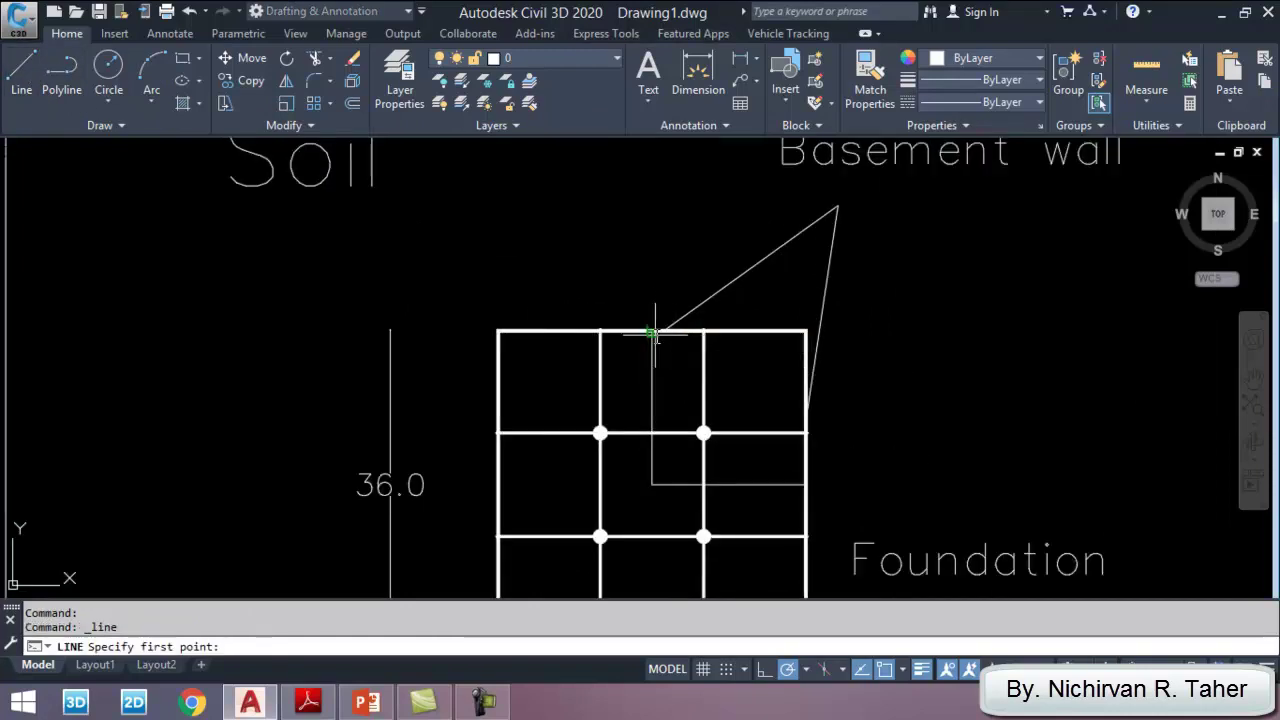
{"action": "left_click", "coordinate": [656, 337]}
{"action": "scroll", "coordinate": [655, 338], "scroll_direction": "down", "scroll_amount": 4}
{"action": "left_click", "coordinate": [655, 219]}
{"action": "key", "text": "Escape"}
Draw a horizontal line from the midpoint of the foundation's right edge to the soil boundary's right edge
{"action": "scroll", "coordinate": [690, 370], "scroll_direction": "up", "scroll_amount": 3}
{"action": "key", "text": "Return"}
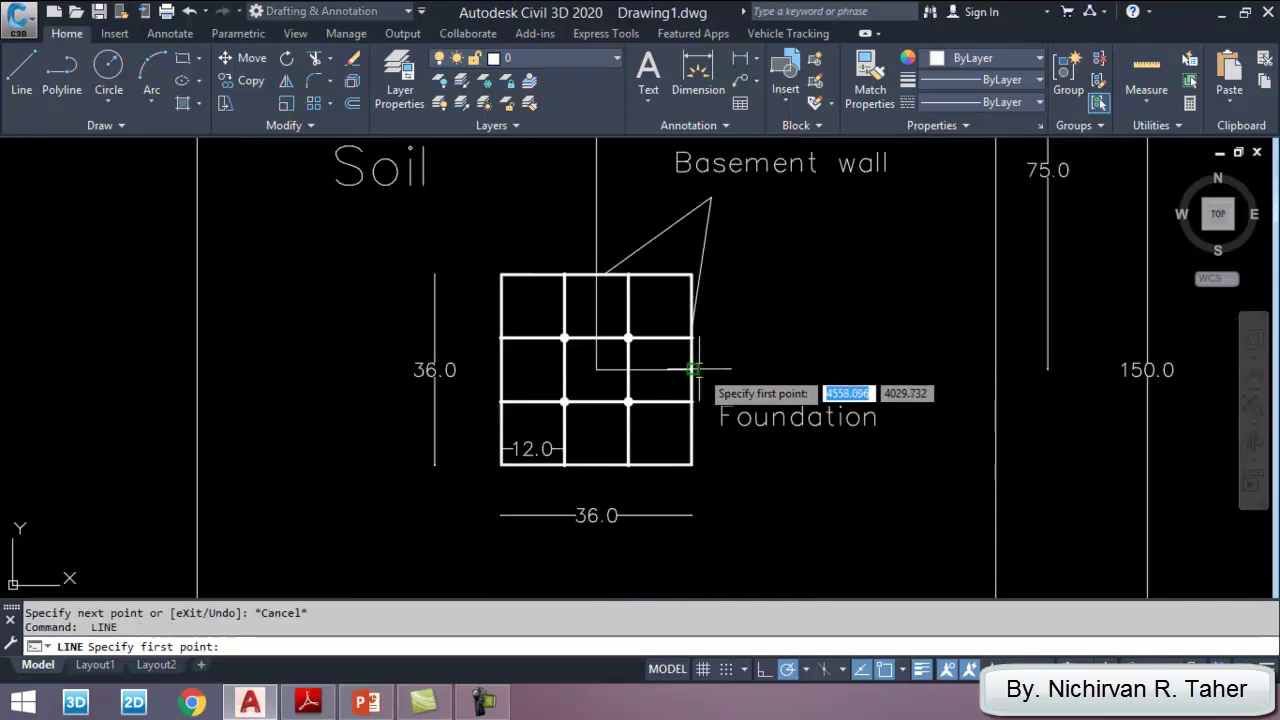
{"action": "left_click", "coordinate": [693, 370]}
{"action": "left_click", "coordinate": [996, 370]}
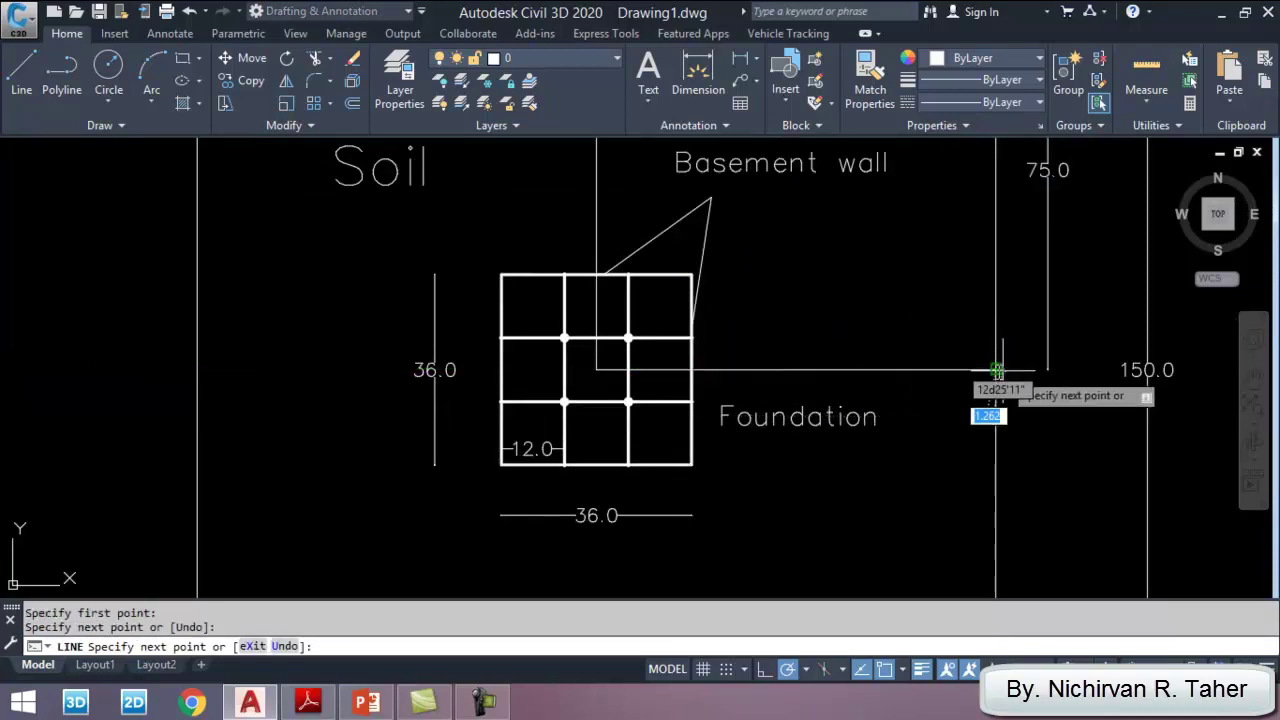
{"action": "key", "text": "Escape"}
Examine the quarter-model plan with its basement walls, beams, column and dimensions
{"action": "scroll", "coordinate": [621, 432], "scroll_direction": "down", "scroll_amount": 2}
{"action": "scroll", "coordinate": [621, 432], "scroll_direction": "down", "scroll_amount": 2}
{"action": "scroll", "coordinate": [766, 408], "scroll_direction": "up", "scroll_amount": 1}
{"action": "scroll", "coordinate": [663, 366], "scroll_direction": "down", "scroll_amount": 3}
{"action": "scroll", "coordinate": [717, 363], "scroll_direction": "up", "scroll_amount": 2}
{"action": "scroll", "coordinate": [725, 390], "scroll_direction": "up", "scroll_amount": 1}
{"action": "scroll", "coordinate": [757, 471], "scroll_direction": "up", "scroll_amount": 1}
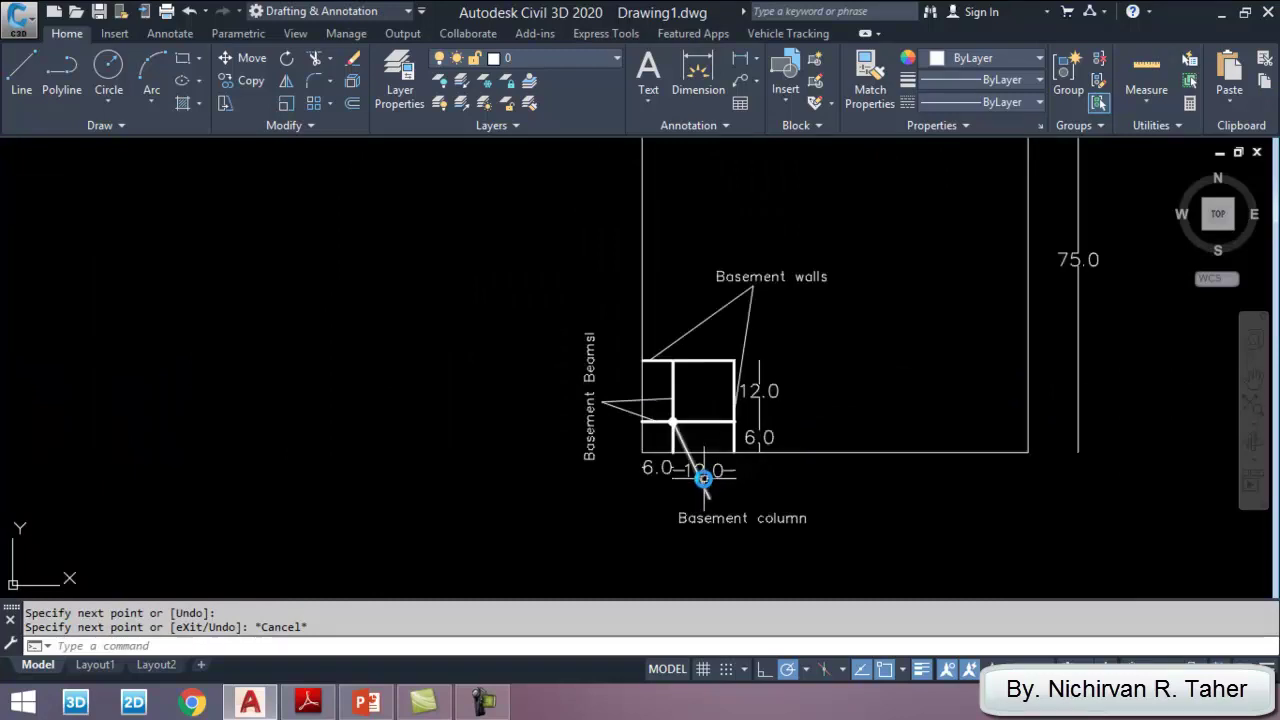
{"action": "scroll", "coordinate": [704, 478], "scroll_direction": "down", "scroll_amount": 3}
{"action": "scroll", "coordinate": [734, 443], "scroll_direction": "up", "scroll_amount": 1}
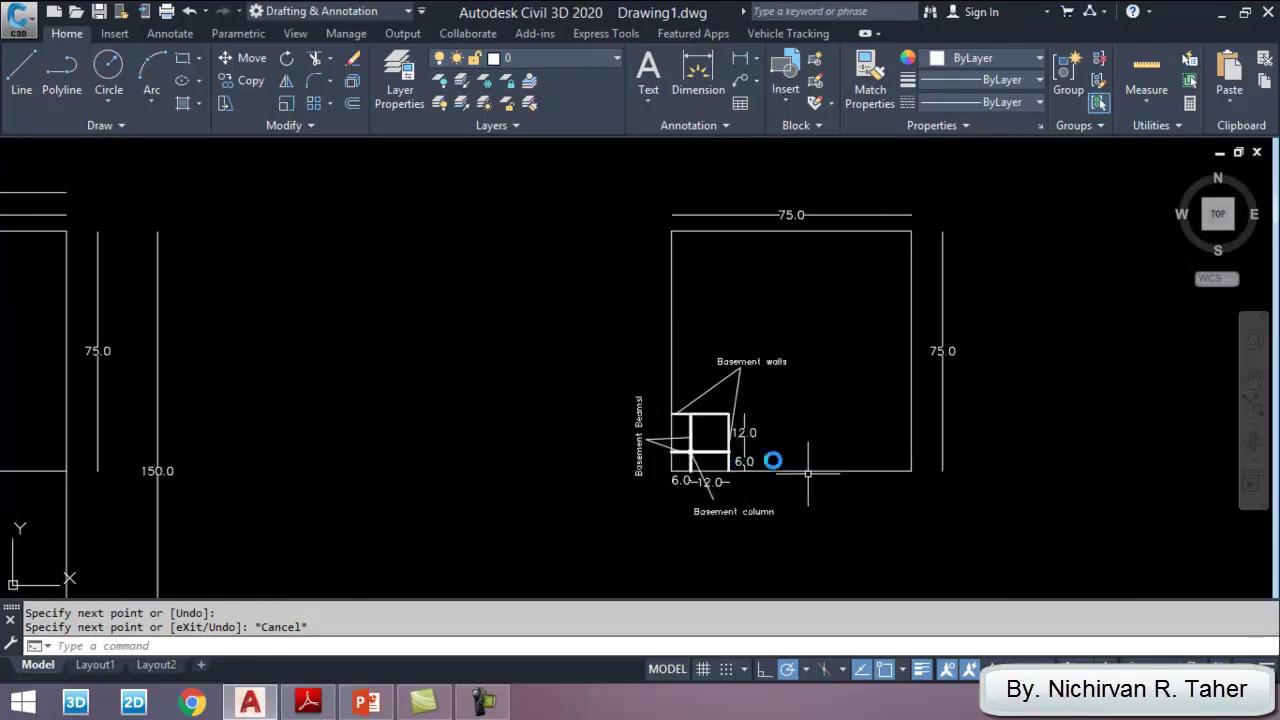
Switch to PLAXIS 3D and open the existing project "tutorial 1 case a" from the Plaxis 3D V20 folder
{"action": "left_click", "coordinate": [75, 704]}
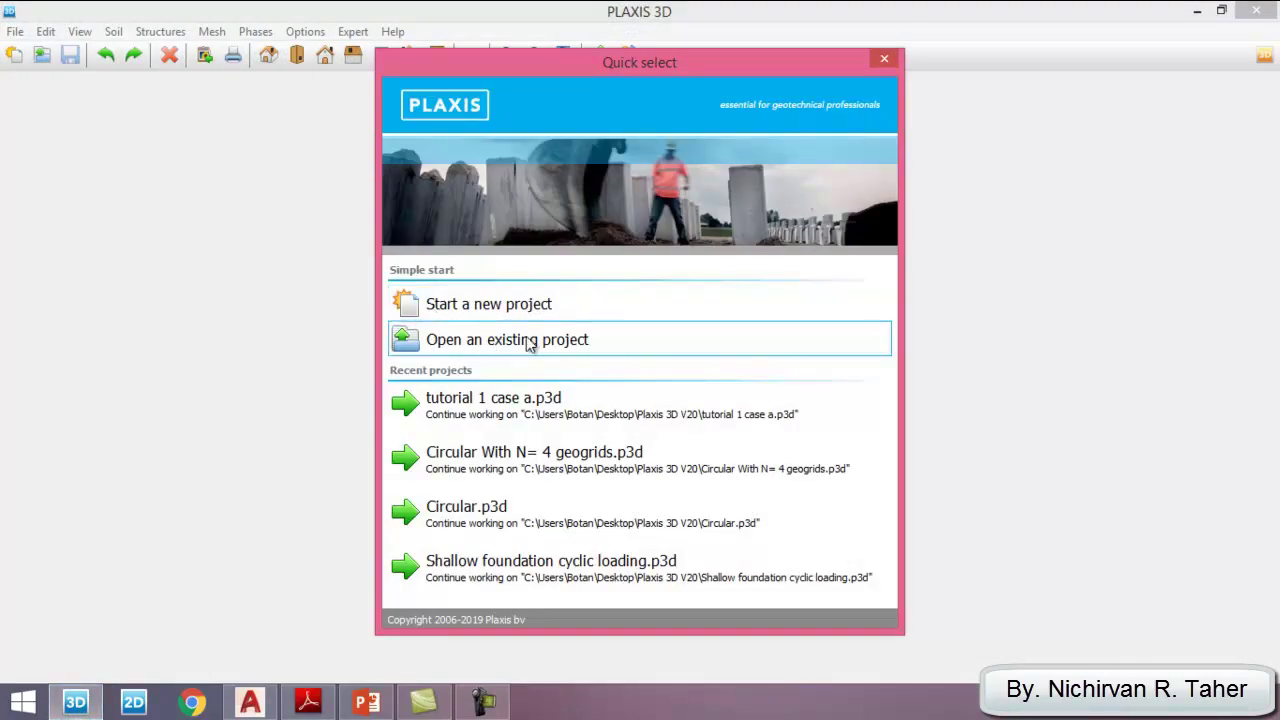
{"action": "left_click", "coordinate": [560, 342]}
{"action": "left_click_drag", "start_coordinate": [838, 248], "coordinate": [817, 543]}
{"action": "left_click", "coordinate": [220, 595]}
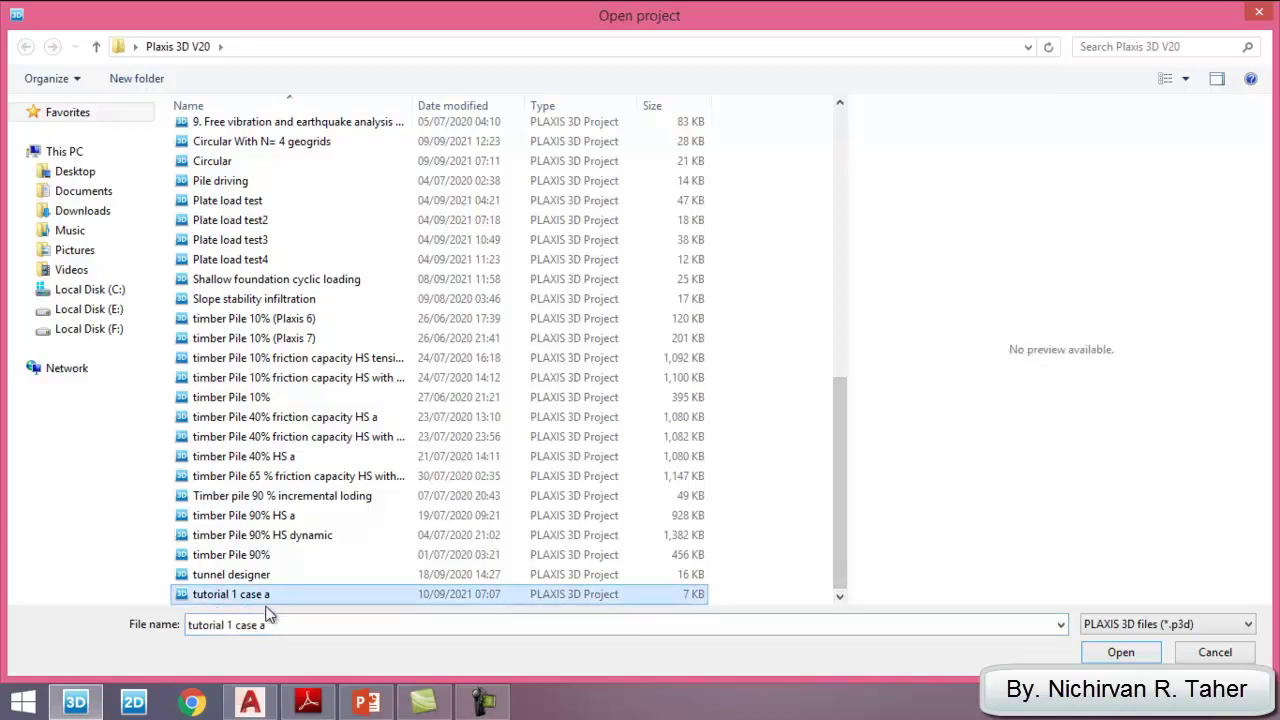
{"action": "left_click", "coordinate": [1112, 654]}
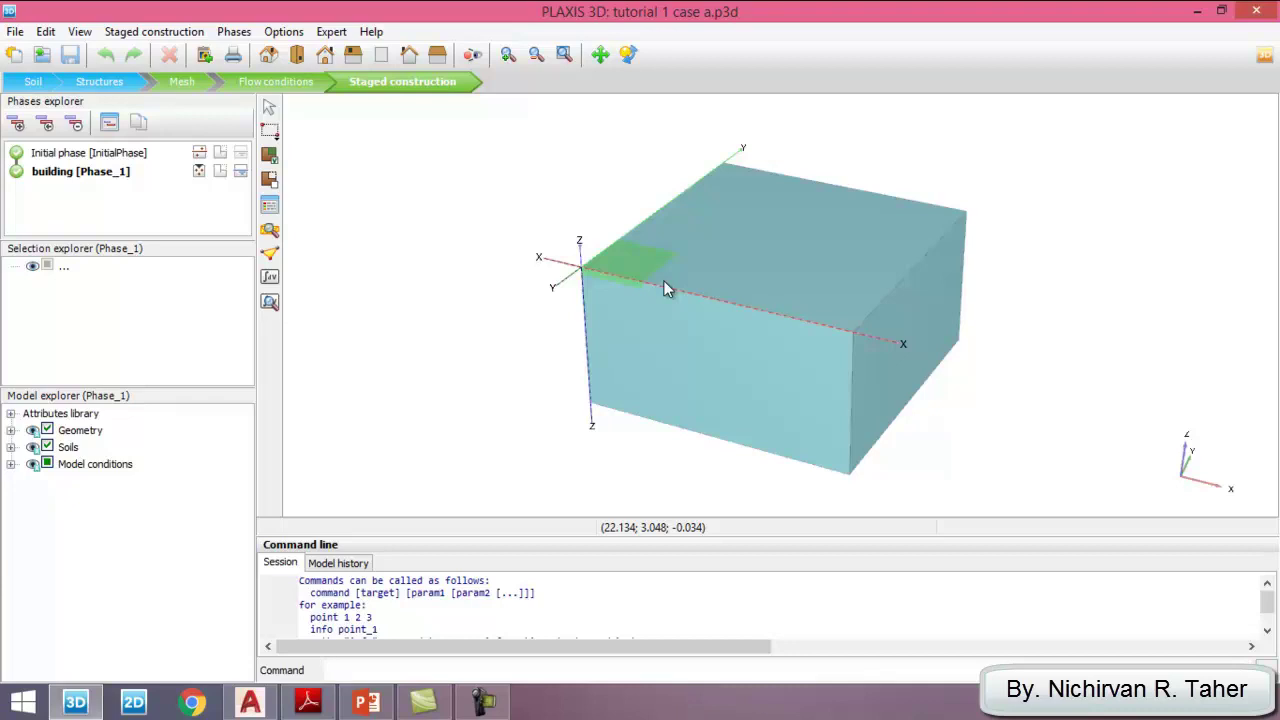
Save a copy of the project as "tutorial 1 case B" in the same folder
{"action": "left_click", "coordinate": [14, 32]}
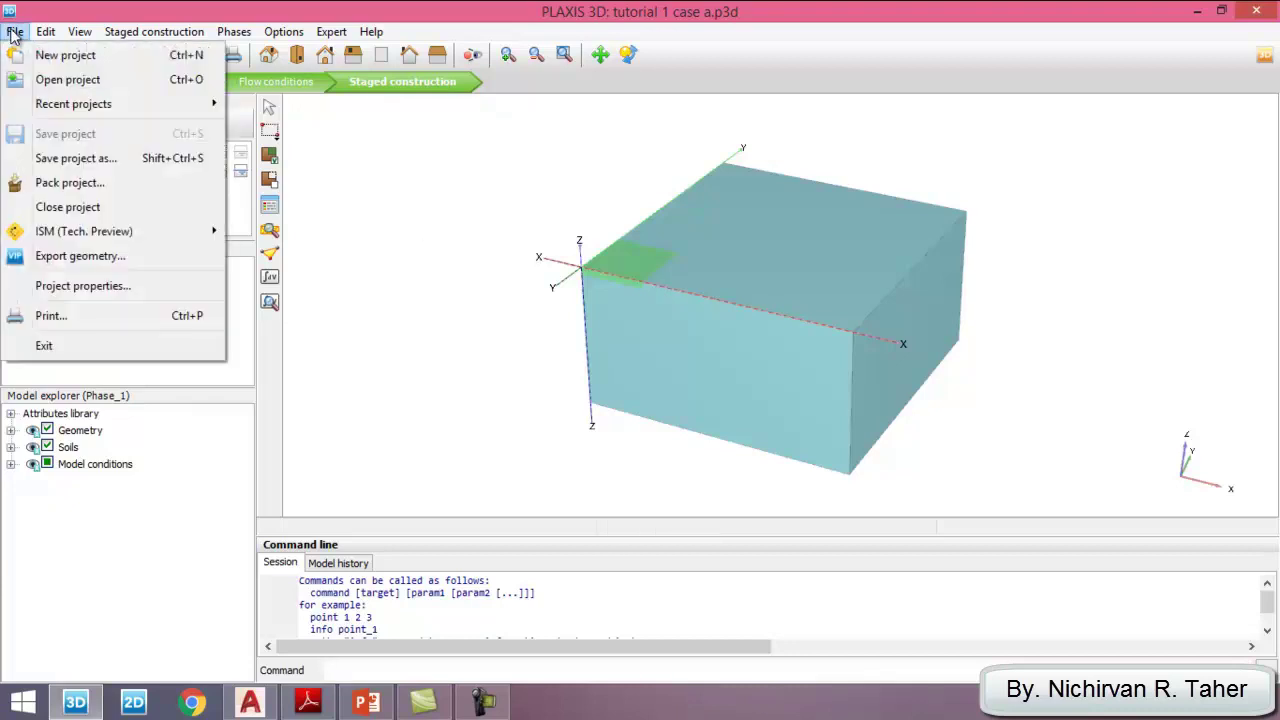
{"action": "left_click", "coordinate": [105, 158]}
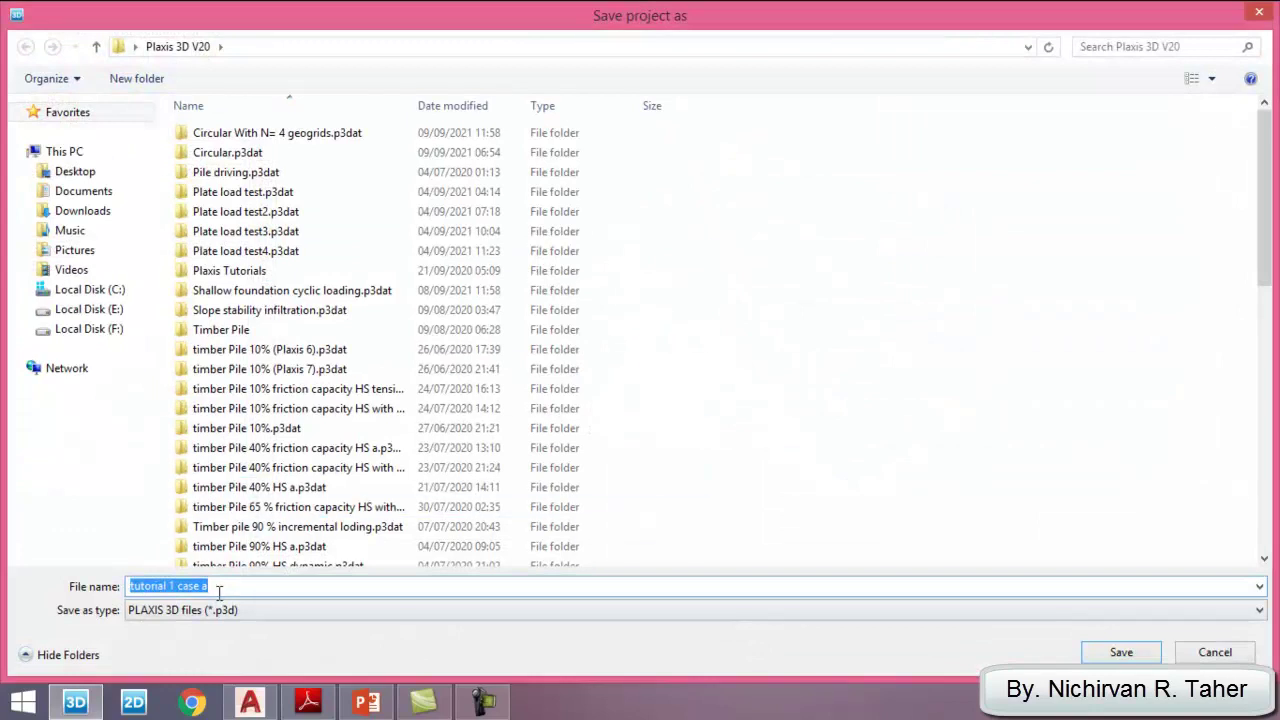
{"action": "left_click", "coordinate": [220, 587]}
{"action": "left_click_drag", "start_coordinate": [210, 587], "coordinate": [200, 590]}
{"action": "key", "text": "BackSpace"}
{"action": "type", "text": "B"}
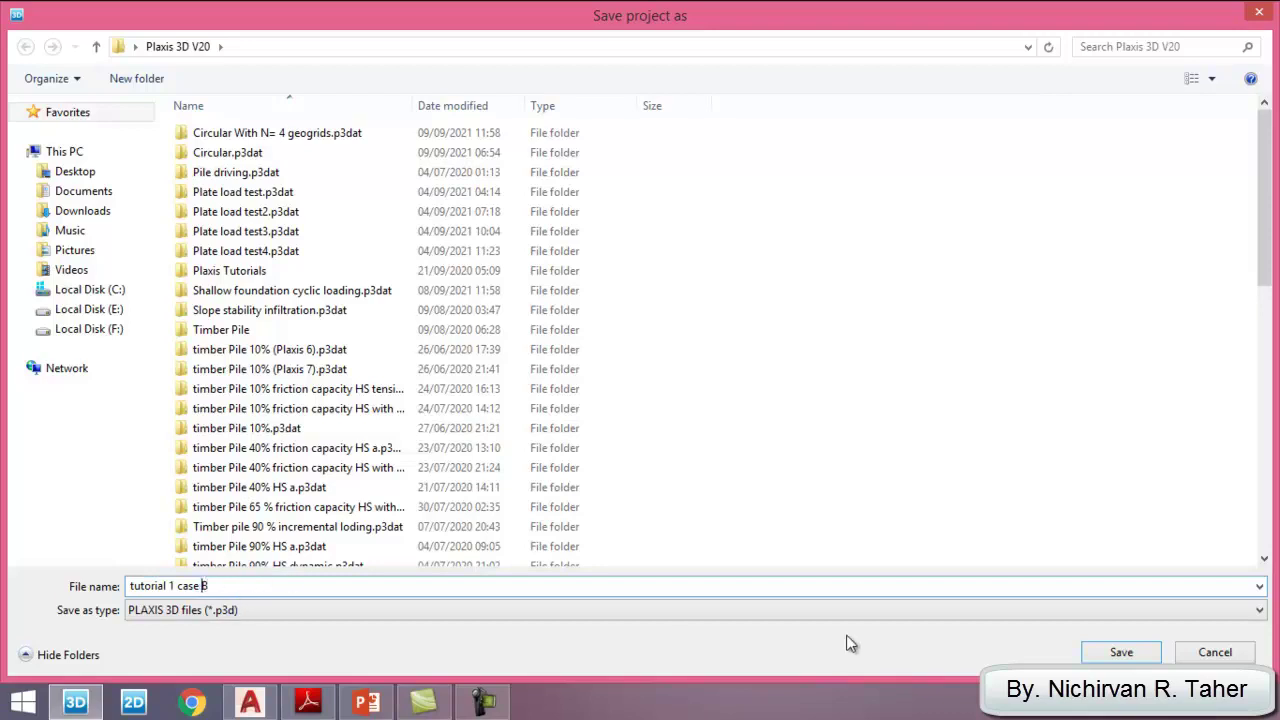
{"action": "left_click", "coordinate": [1112, 656]}
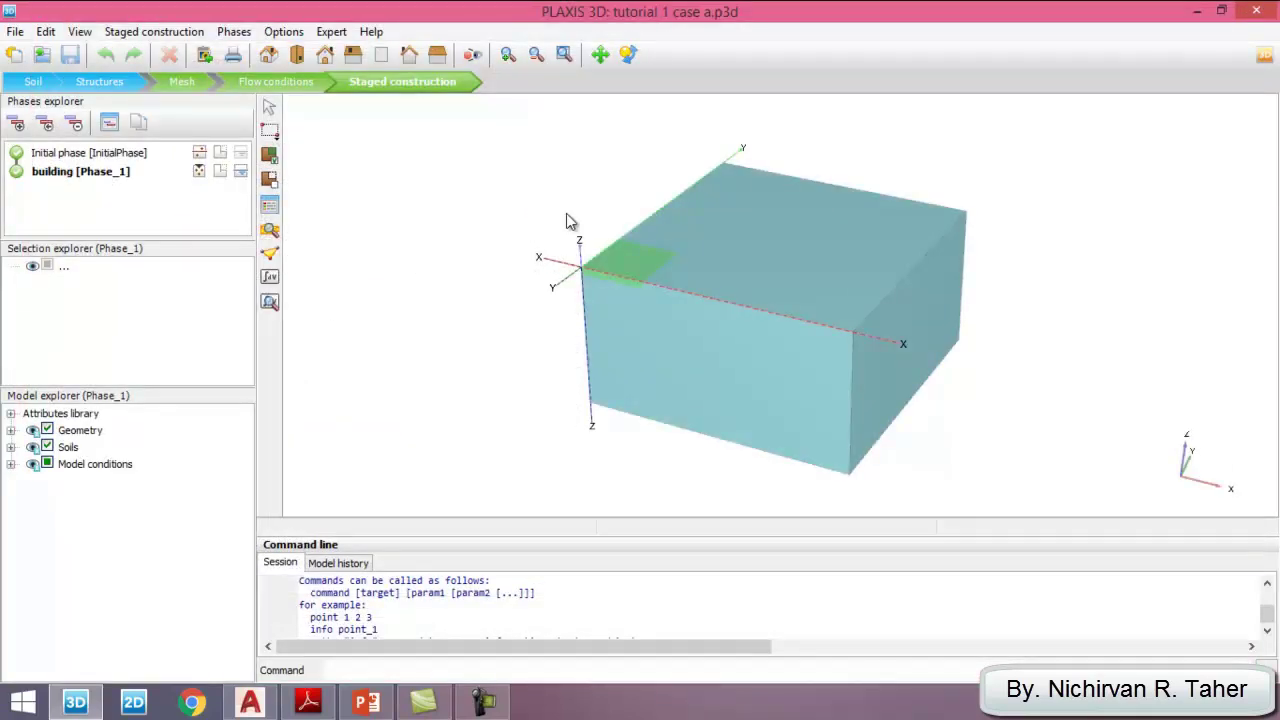
Go to the Soil mode and delete the Building material from the project's soil and interface material sets
{"action": "left_click", "coordinate": [38, 85]}
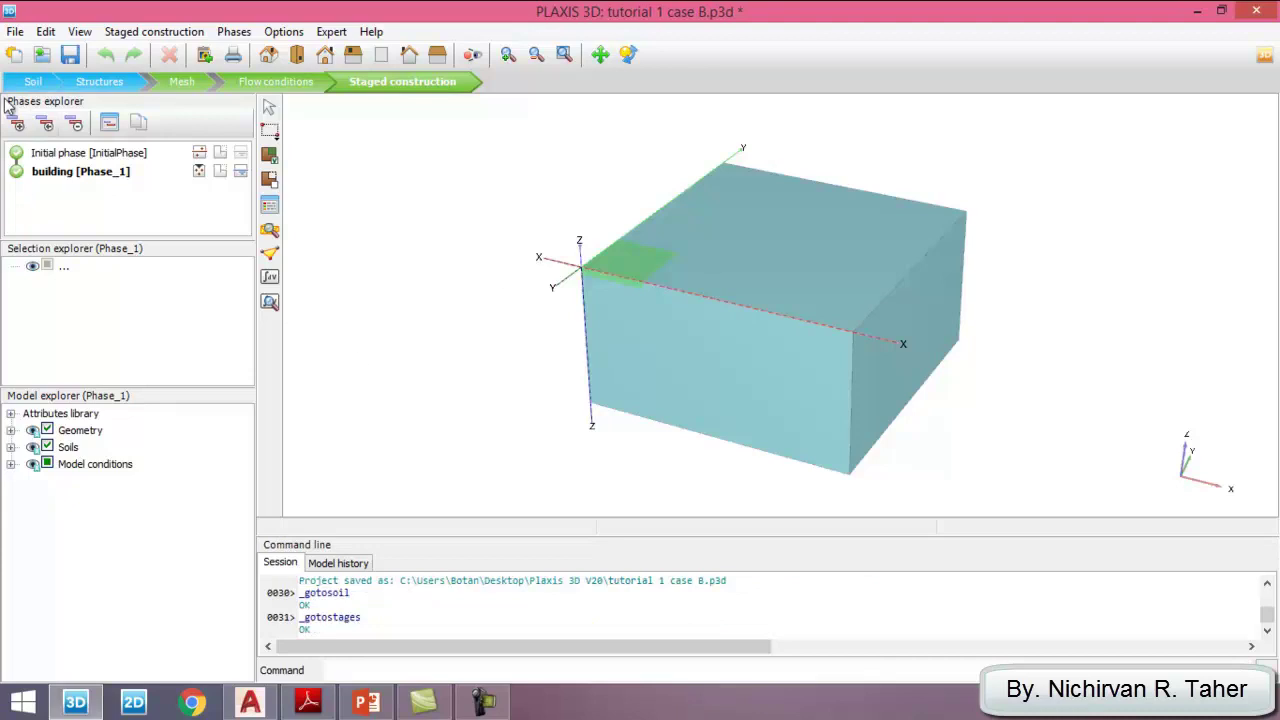
{"action": "left_click", "coordinate": [30, 85]}
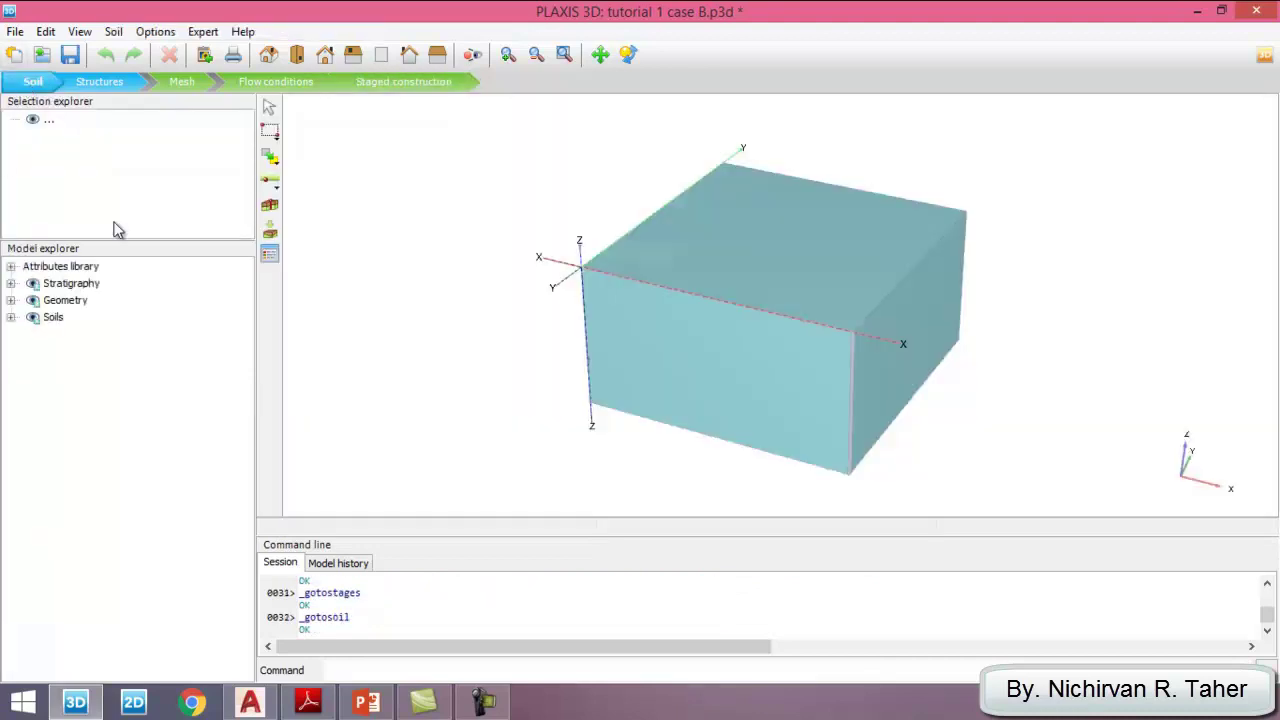
{"action": "left_click", "coordinate": [270, 257]}
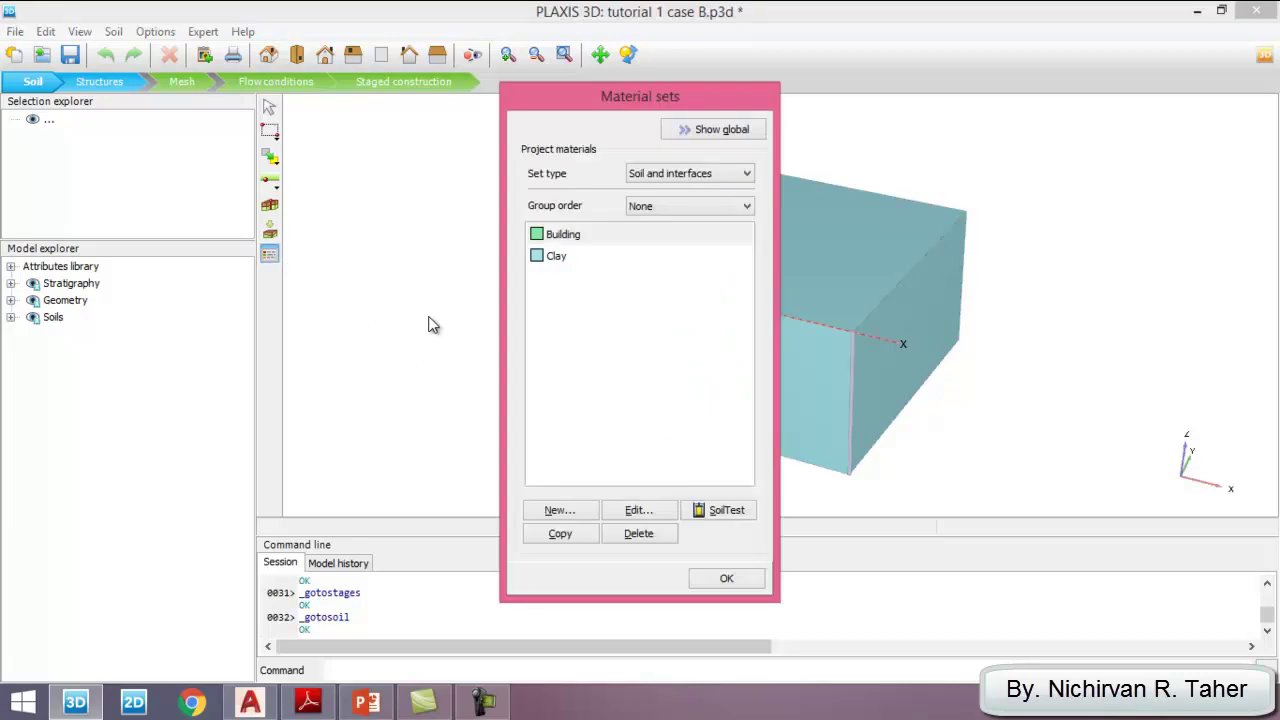
{"action": "left_click", "coordinate": [563, 237]}
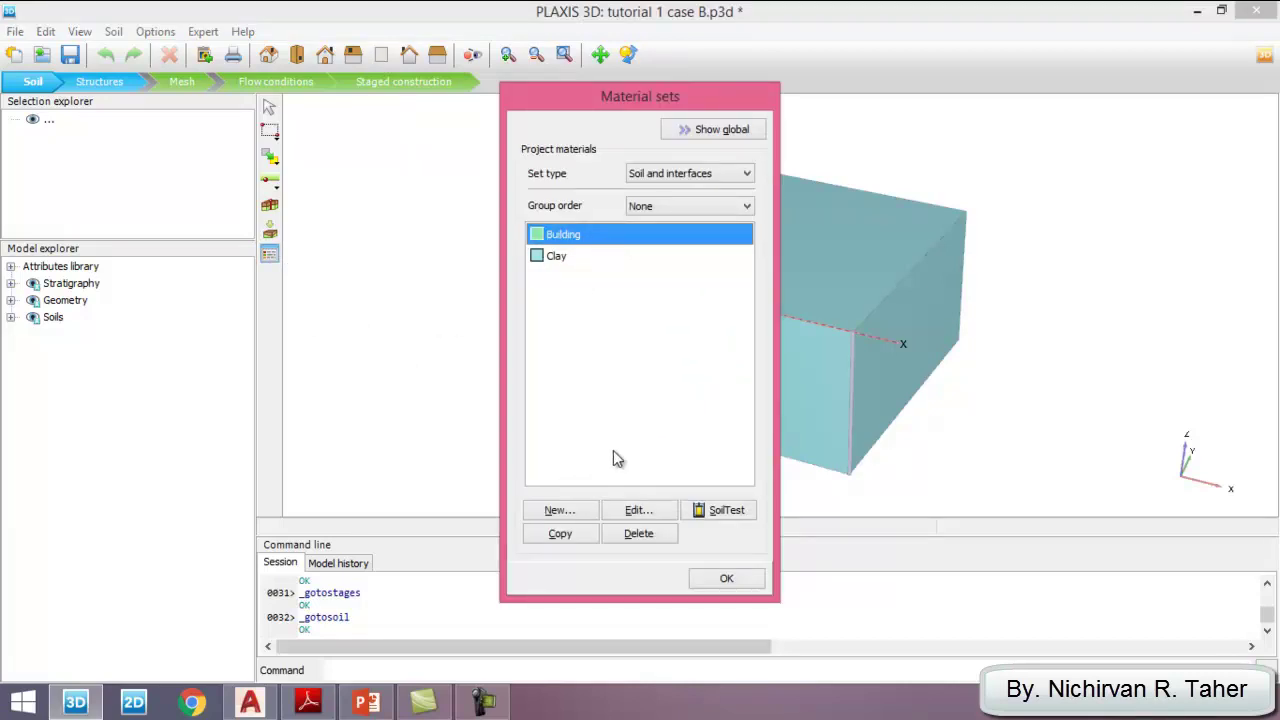
{"action": "left_click", "coordinate": [645, 536]}
{"action": "left_click", "coordinate": [694, 424]}
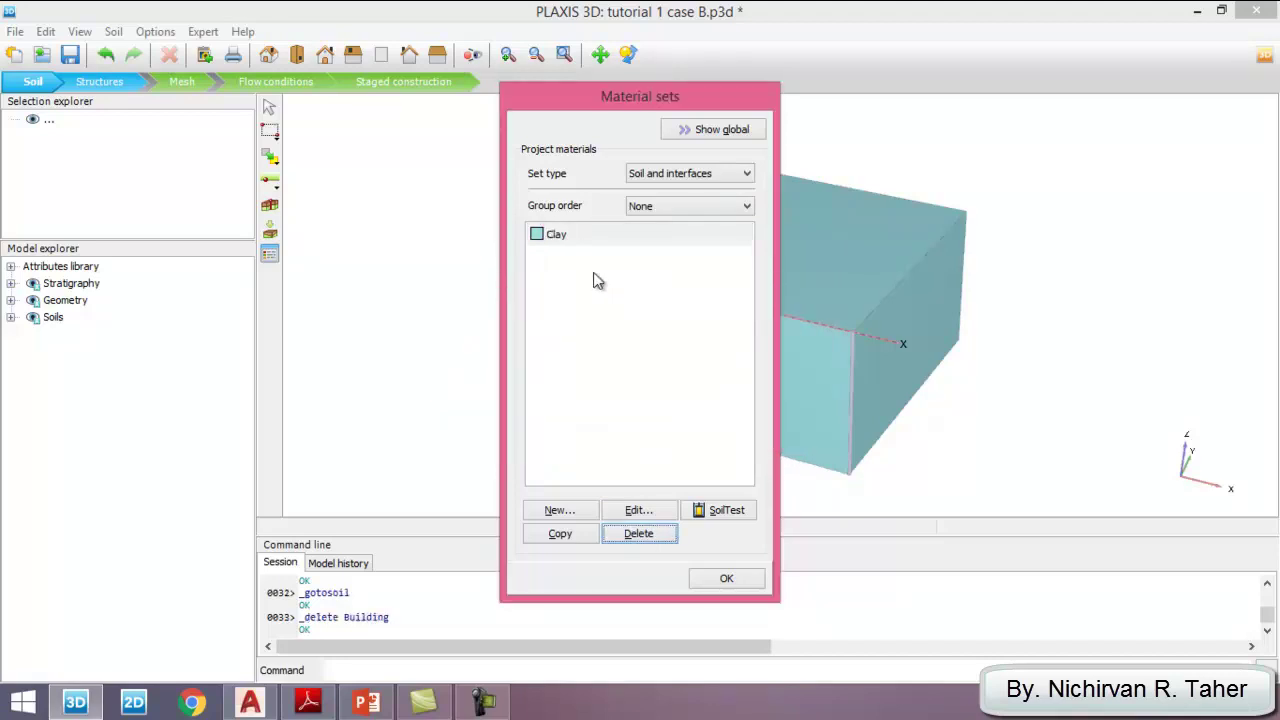
Edit the Clay material and set its stiffness E' to 5000 kN/m²
{"action": "left_click", "coordinate": [578, 236]}
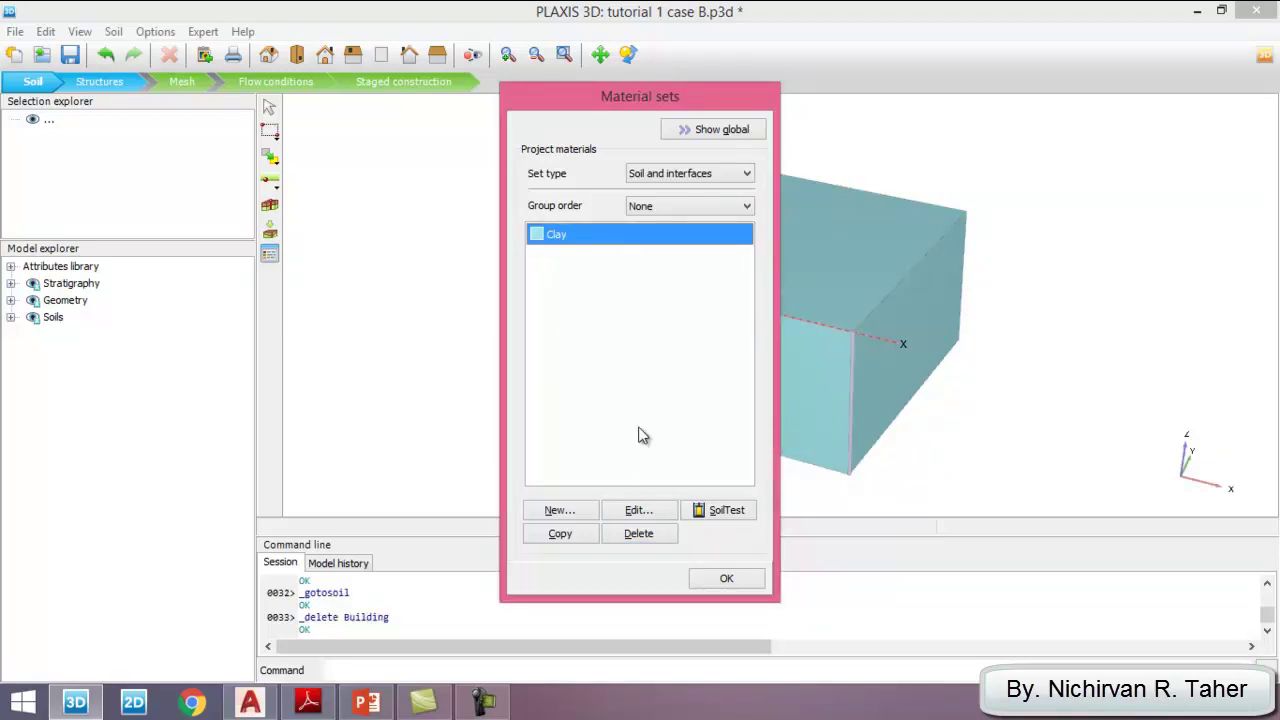
{"action": "left_click", "coordinate": [641, 513]}
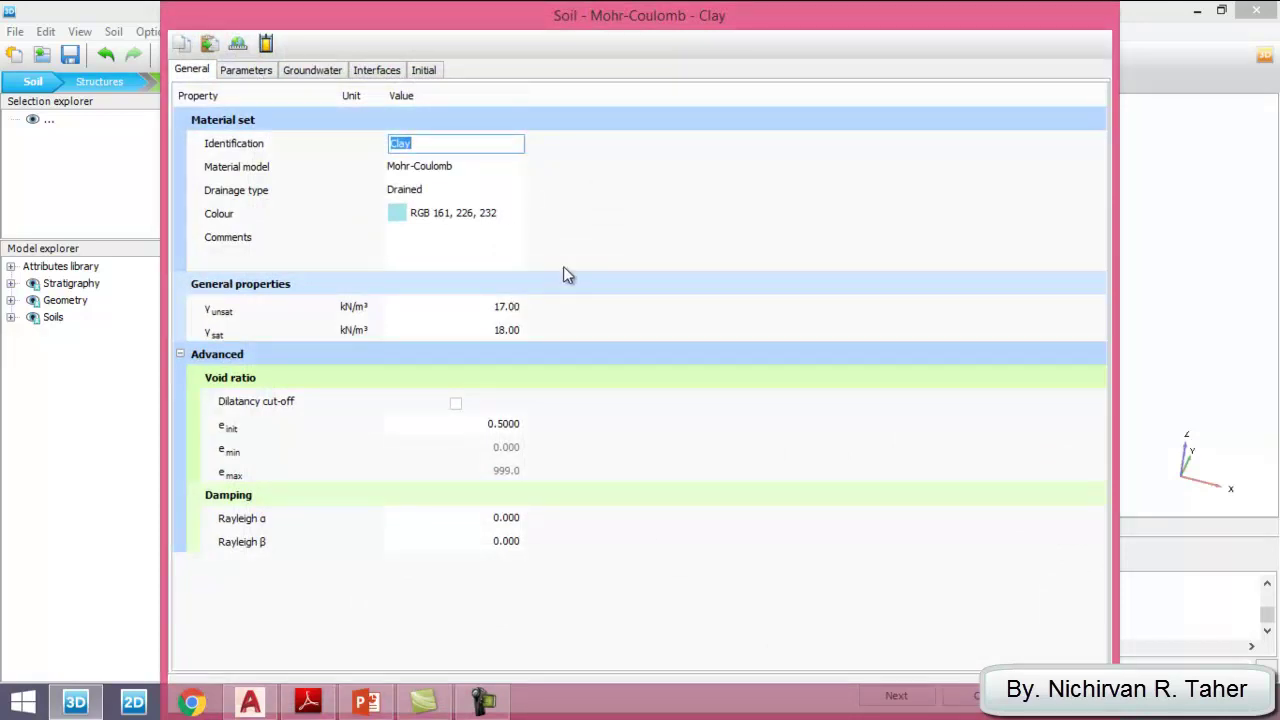
{"action": "left_click", "coordinate": [248, 72]}
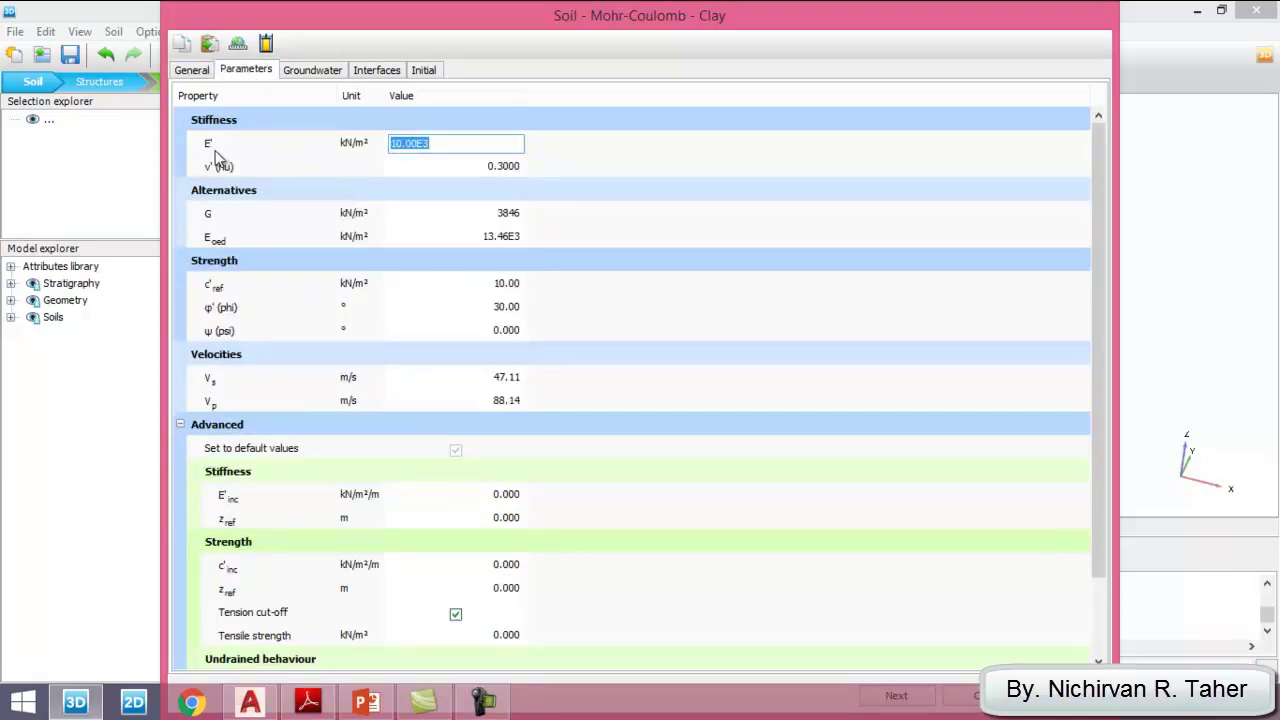
{"action": "left_click", "coordinate": [450, 144]}
{"action": "left_click_drag", "start_coordinate": [459, 145], "coordinate": [391, 147]}
{"action": "type", "text": "5000"}
{"action": "left_click", "coordinate": [470, 286]}
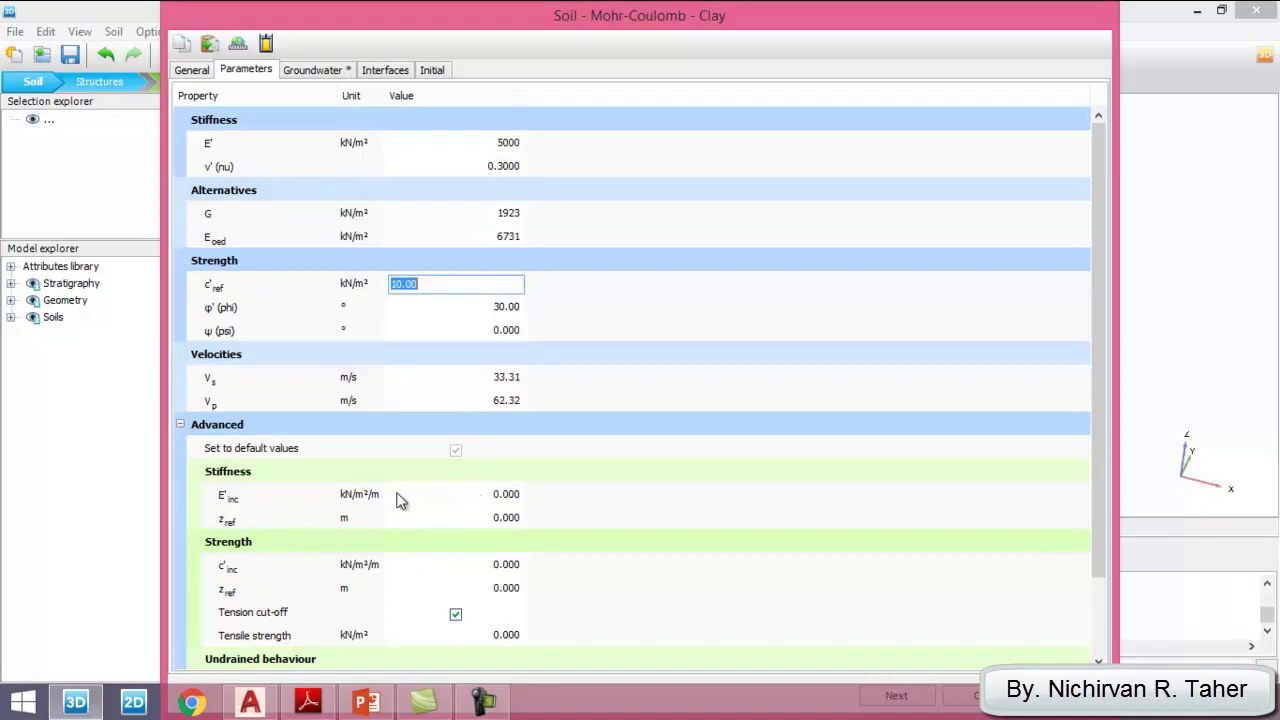
Set the Clay's stiffness increment E'inc to 500 kN/m²/m and maximize the material window
{"action": "left_click", "coordinate": [486, 497]}
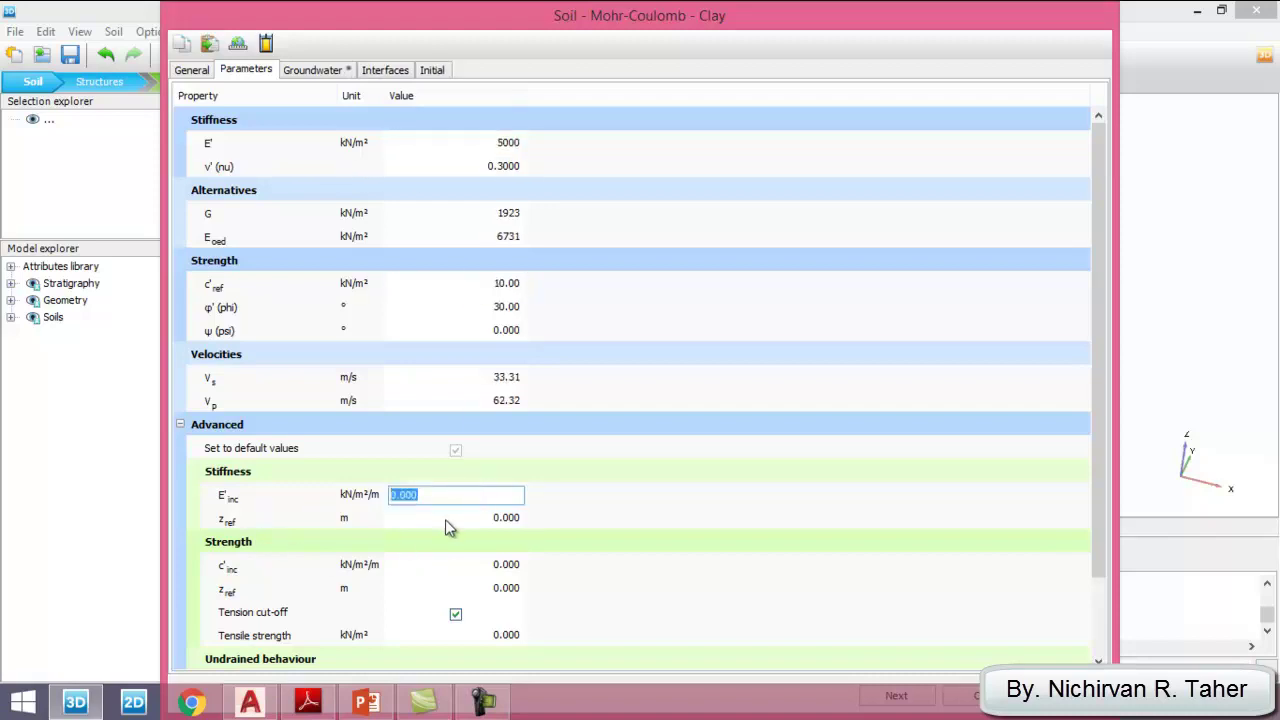
{"action": "type", "text": "500"}
{"action": "left_click", "coordinate": [478, 518]}
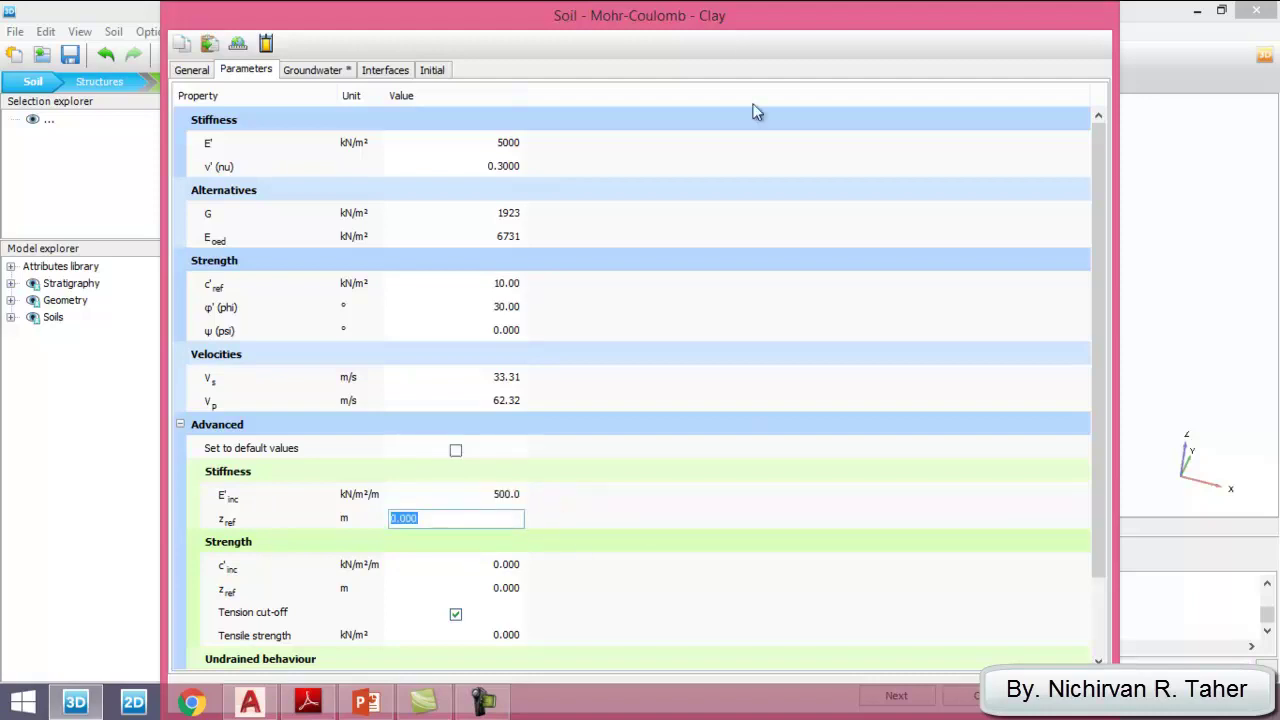
{"action": "mouse_move", "coordinate": [728, 14]}
{"action": "left_mouse_down"}
{"action": "mouse_move", "coordinate": [722, 1]}
{"action": "mouse_move", "coordinate": [730, 10]}
{"action": "left_mouse_up"}
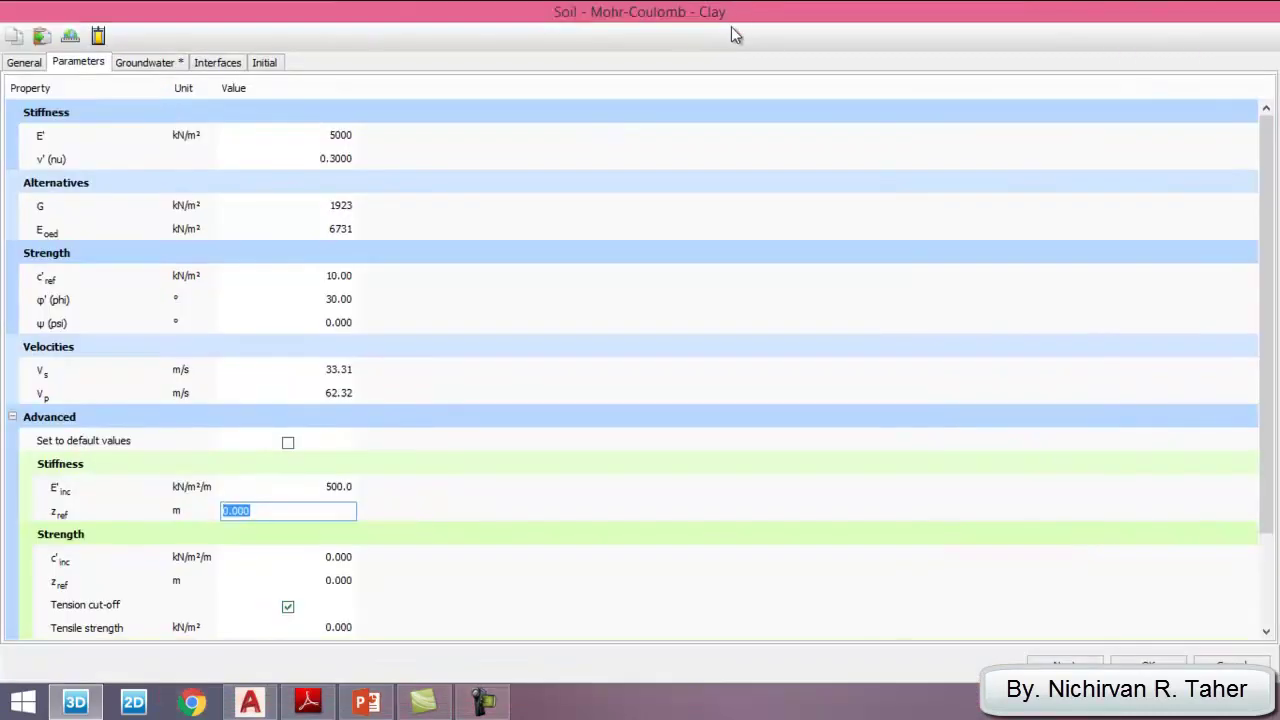
Confirm the Clay material changes, close the material sets and go to the Structures mode
{"action": "left_click", "coordinate": [1148, 665]}
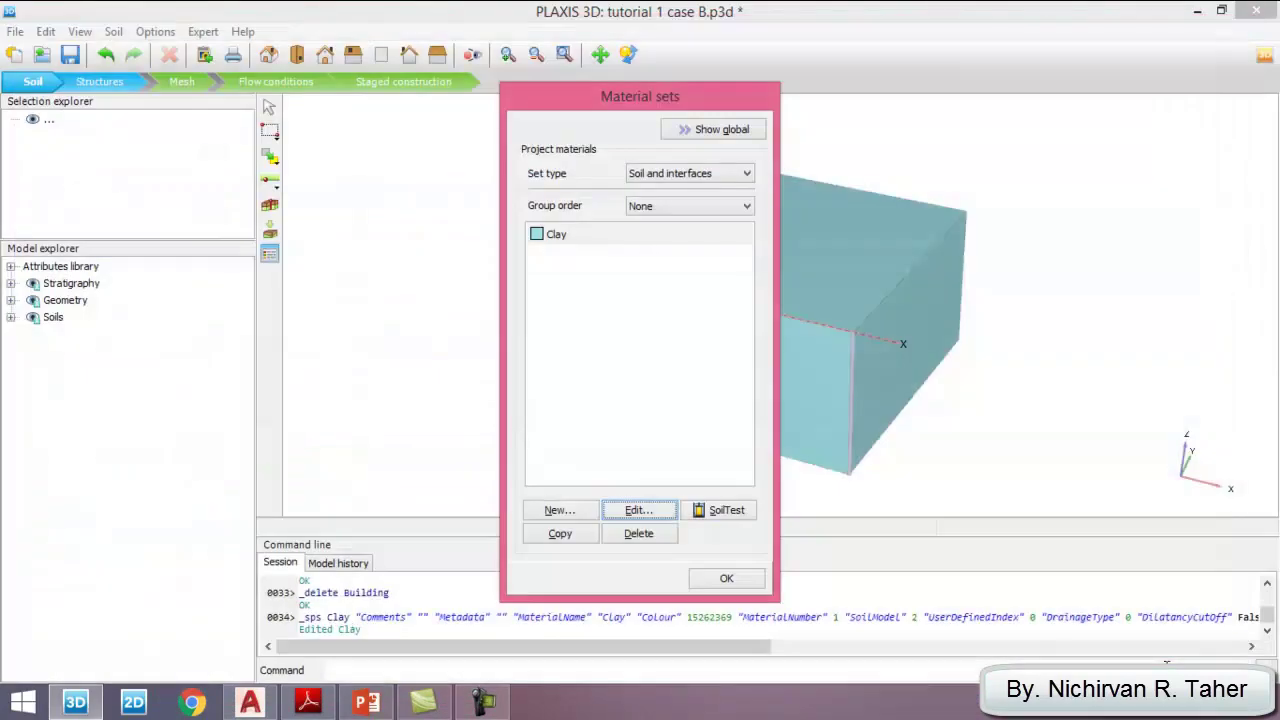
{"action": "left_click", "coordinate": [741, 586]}
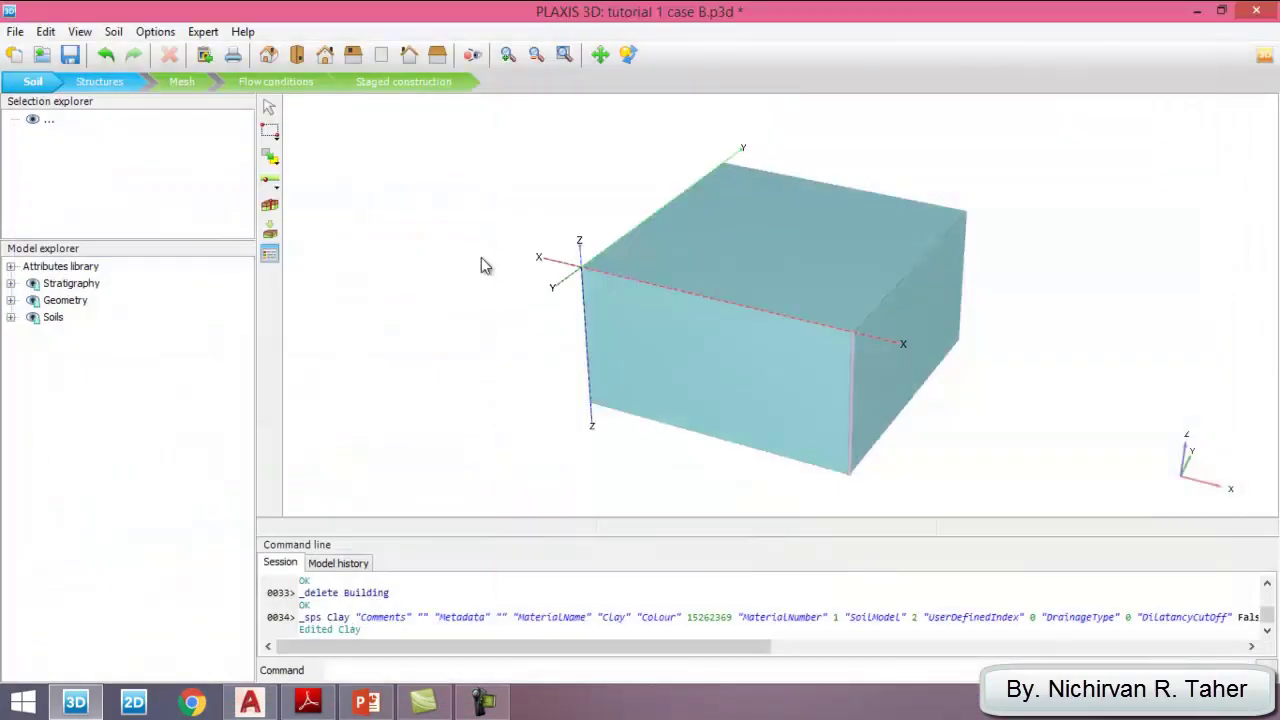
{"action": "left_click", "coordinate": [100, 82]}
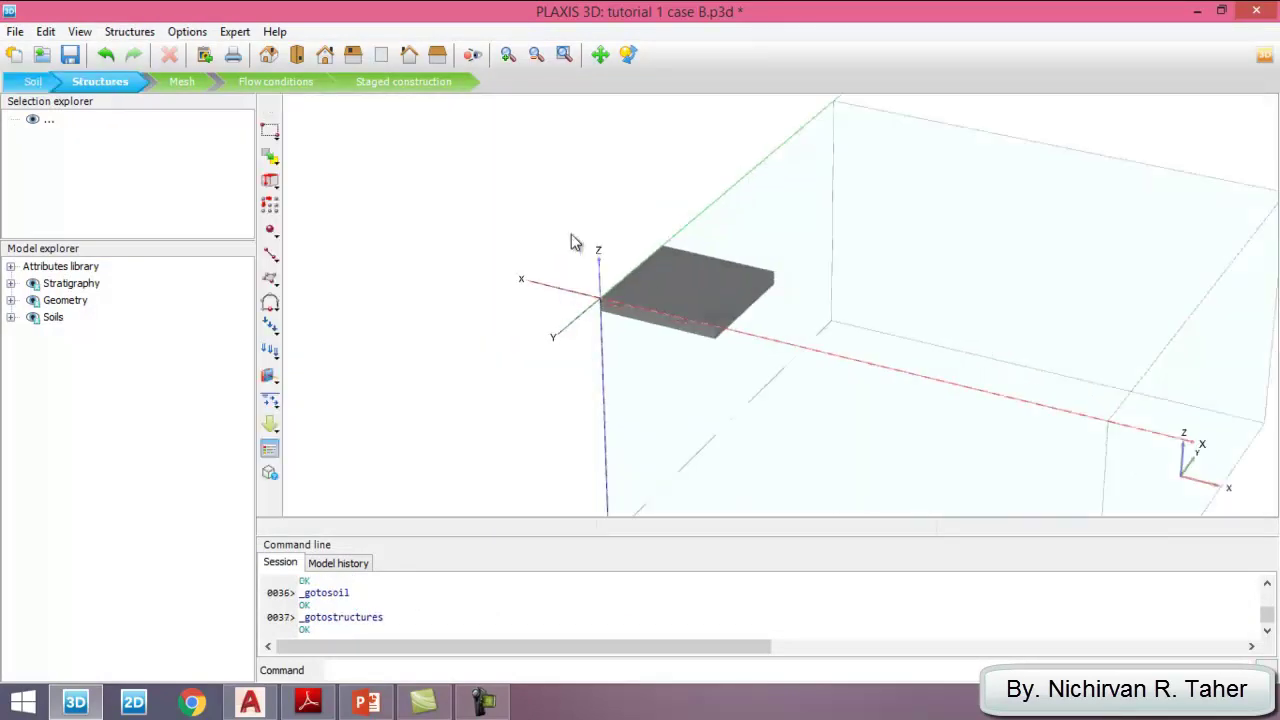
Decompose the building volume into surfaces
{"action": "left_click", "coordinate": [717, 315]}
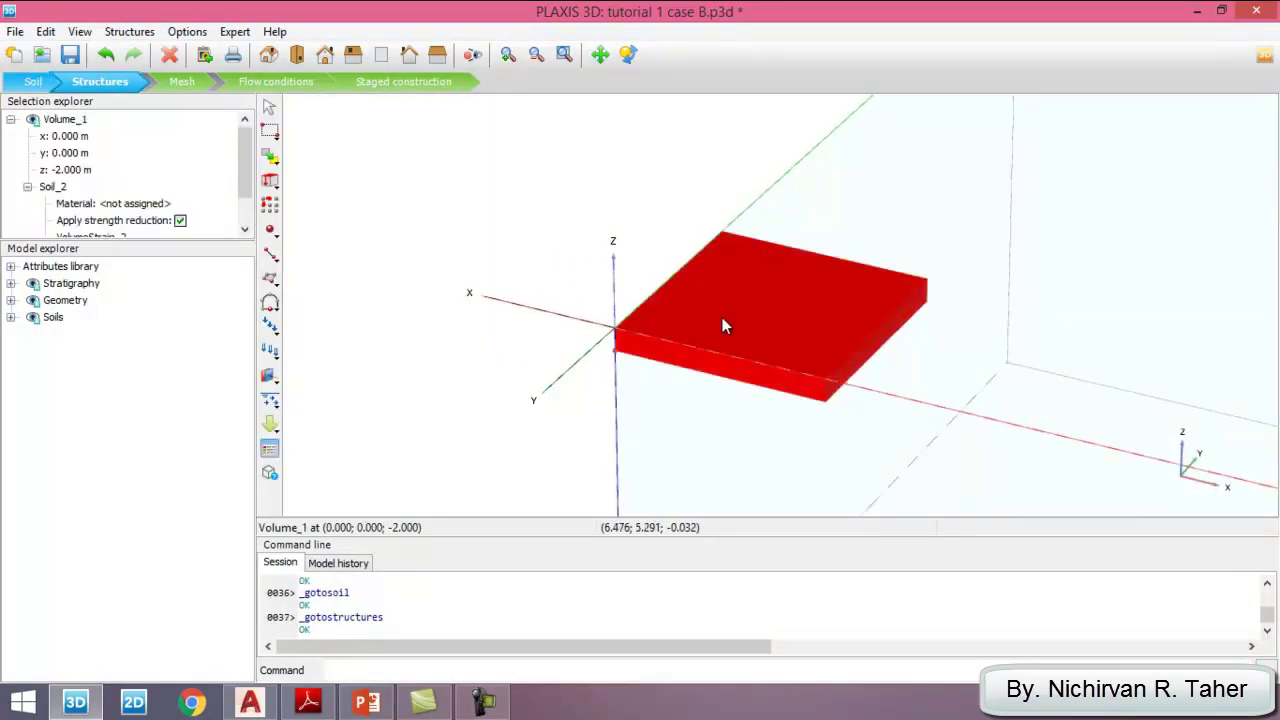
{"action": "right_click", "coordinate": [705, 287]}
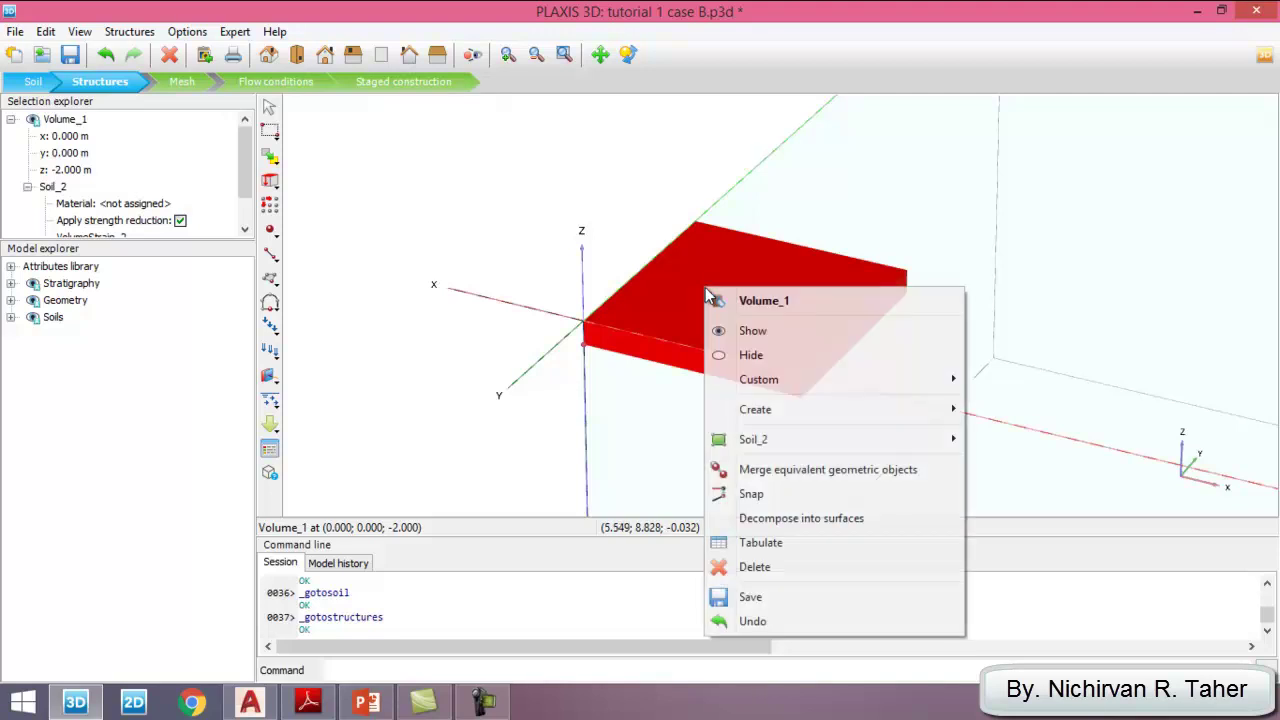
{"action": "left_click", "coordinate": [811, 520]}
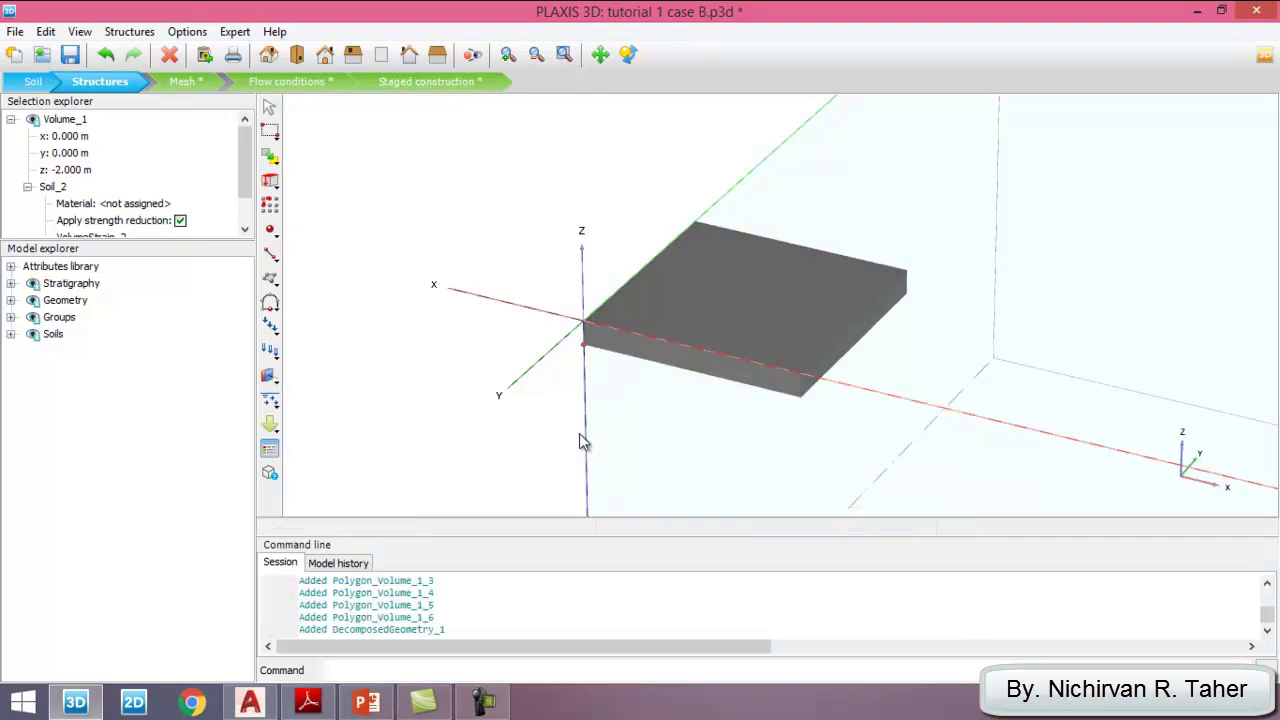
Delete the top surface, the building volume itself and the two side surfaces lying along the x and y axes
{"action": "left_click", "coordinate": [682, 302]}
{"action": "key", "text": "Delete"}
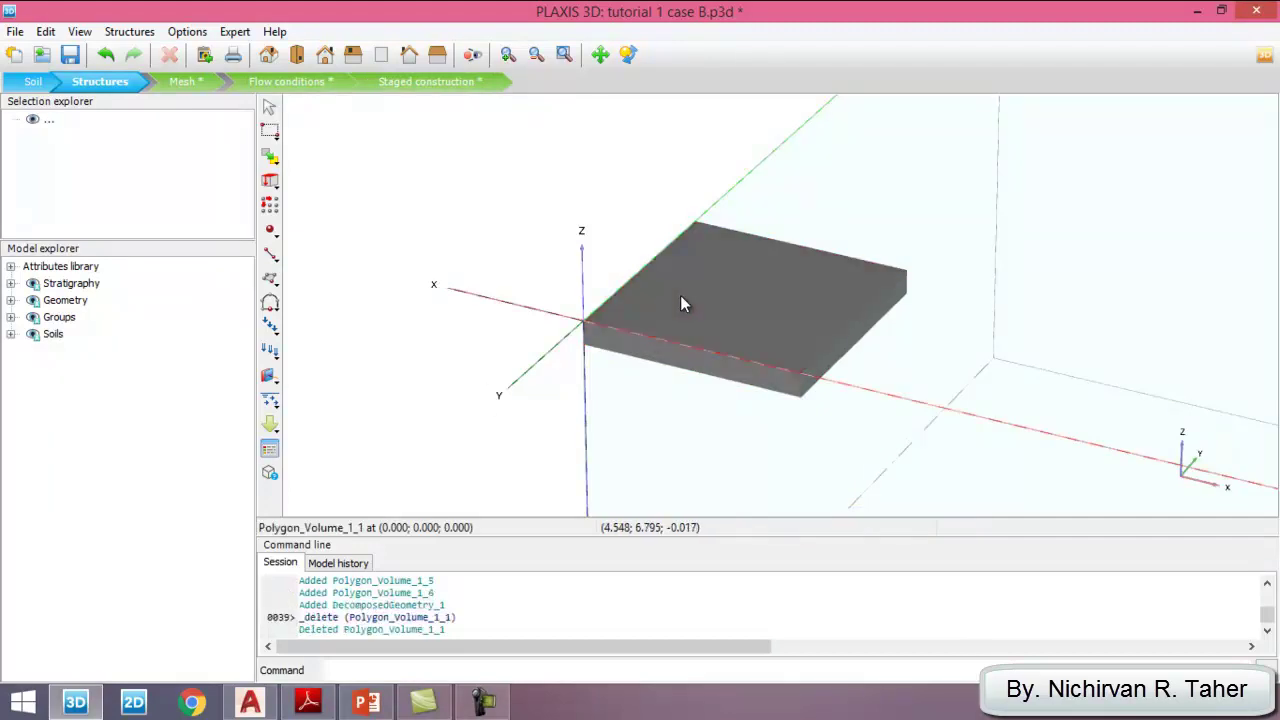
{"action": "left_click", "coordinate": [684, 301]}
{"action": "key", "text": "Delete"}
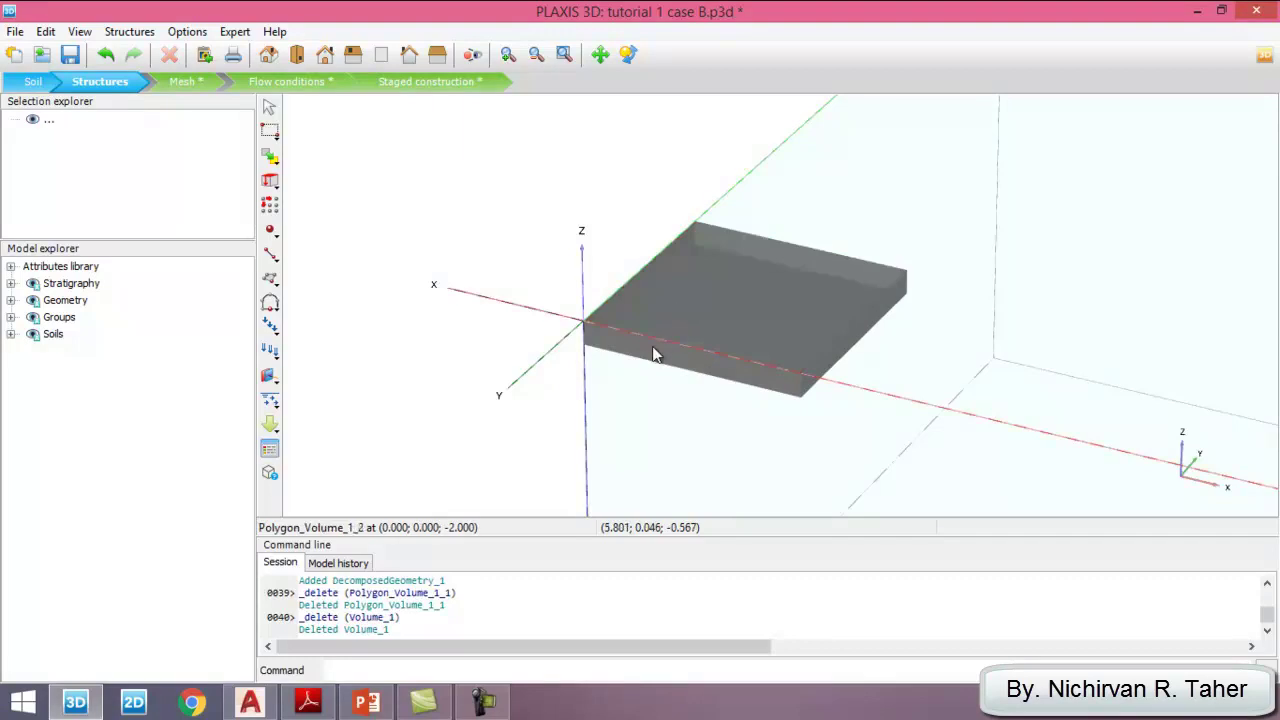
{"action": "left_click", "coordinate": [638, 349]}
{"action": "key", "text": "Delete"}
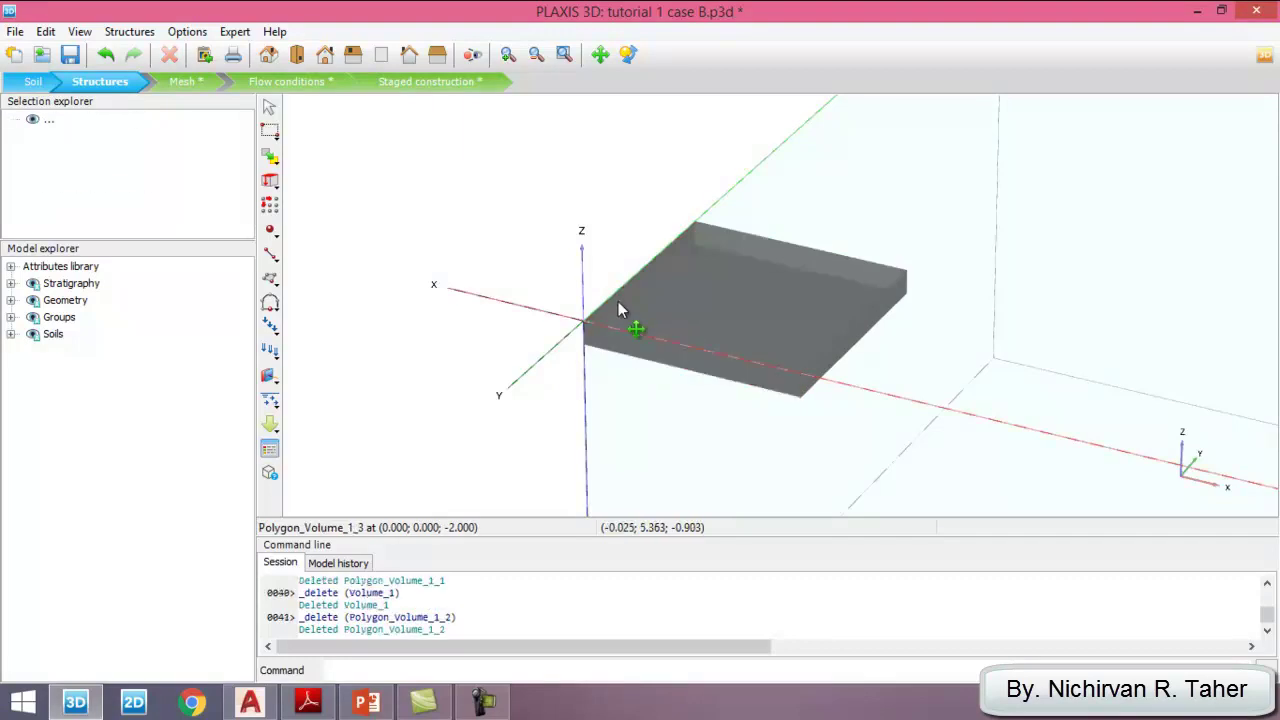
{"action": "left_click", "coordinate": [618, 301]}
{"action": "key", "text": "Delete"}
{"action": "scroll", "coordinate": [477, 274], "scroll_direction": "down", "scroll_amount": 2}
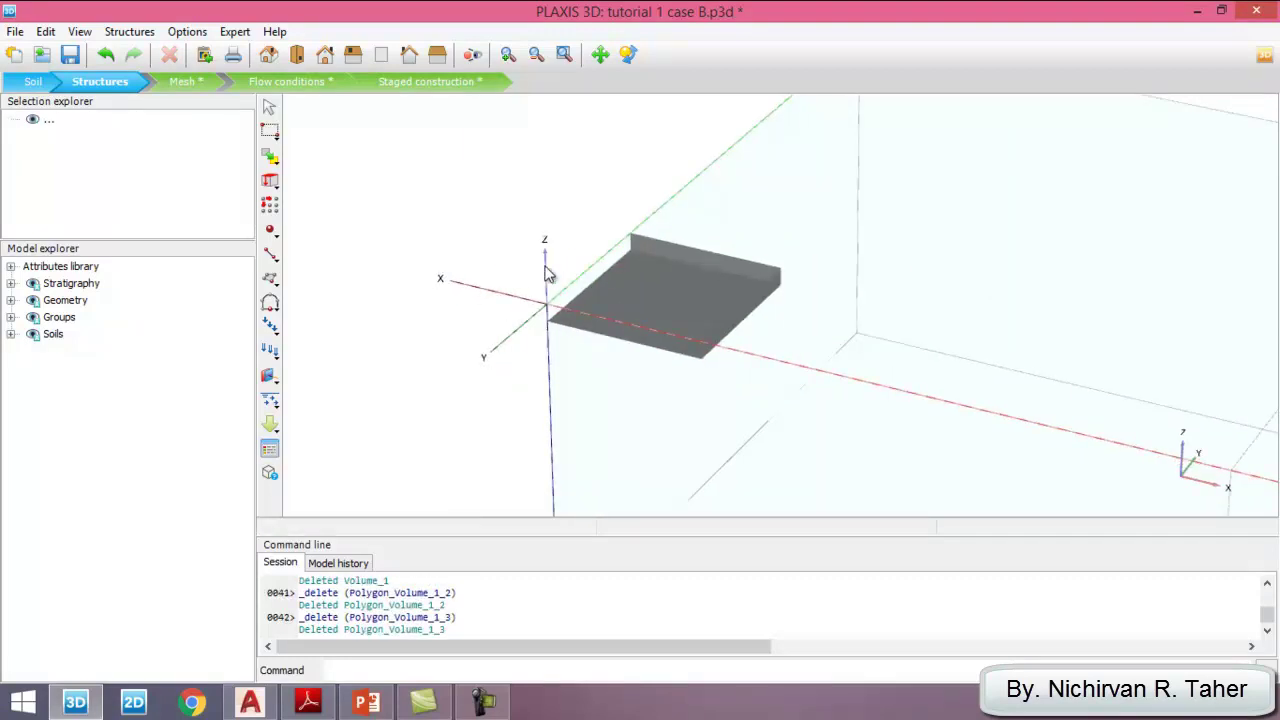
Create a plate on the building's bottom surface at z = -2 m
{"action": "scroll", "coordinate": [546, 271], "scroll_direction": "up", "scroll_amount": 3}
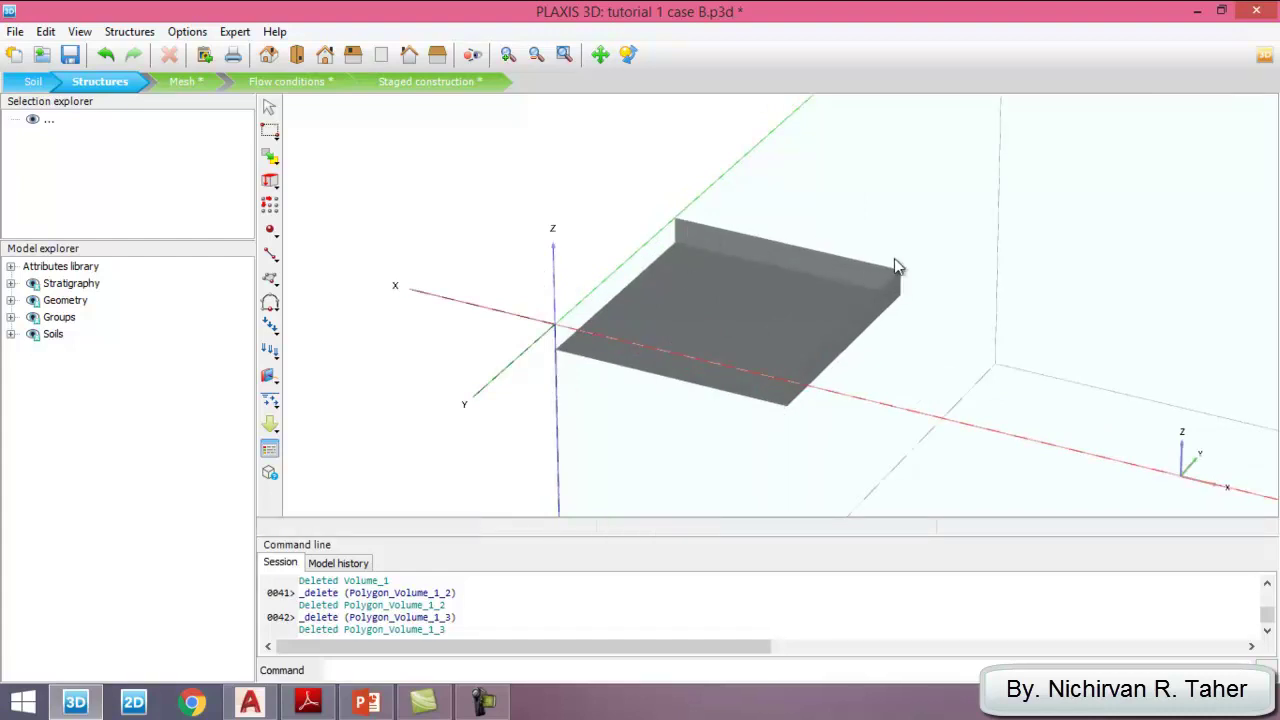
{"action": "left_click", "coordinate": [646, 322]}
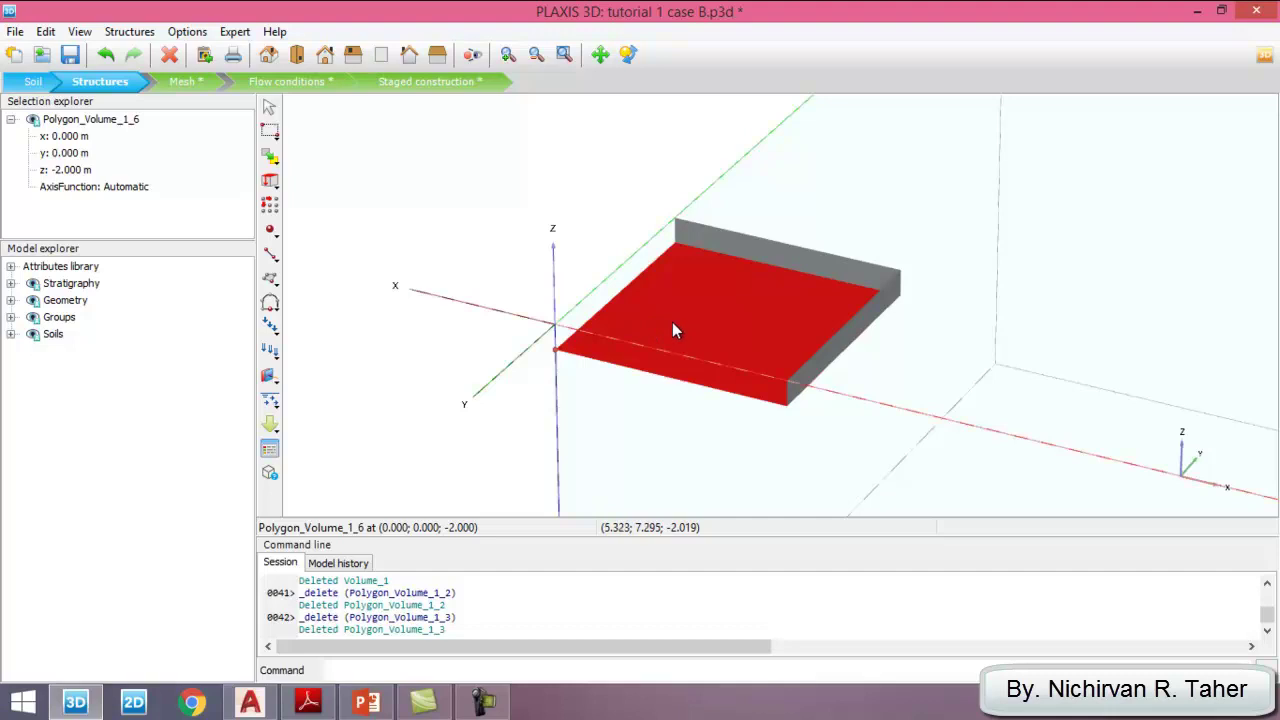
{"action": "left_click", "coordinate": [670, 300]}
{"action": "left_click", "coordinate": [683, 298]}
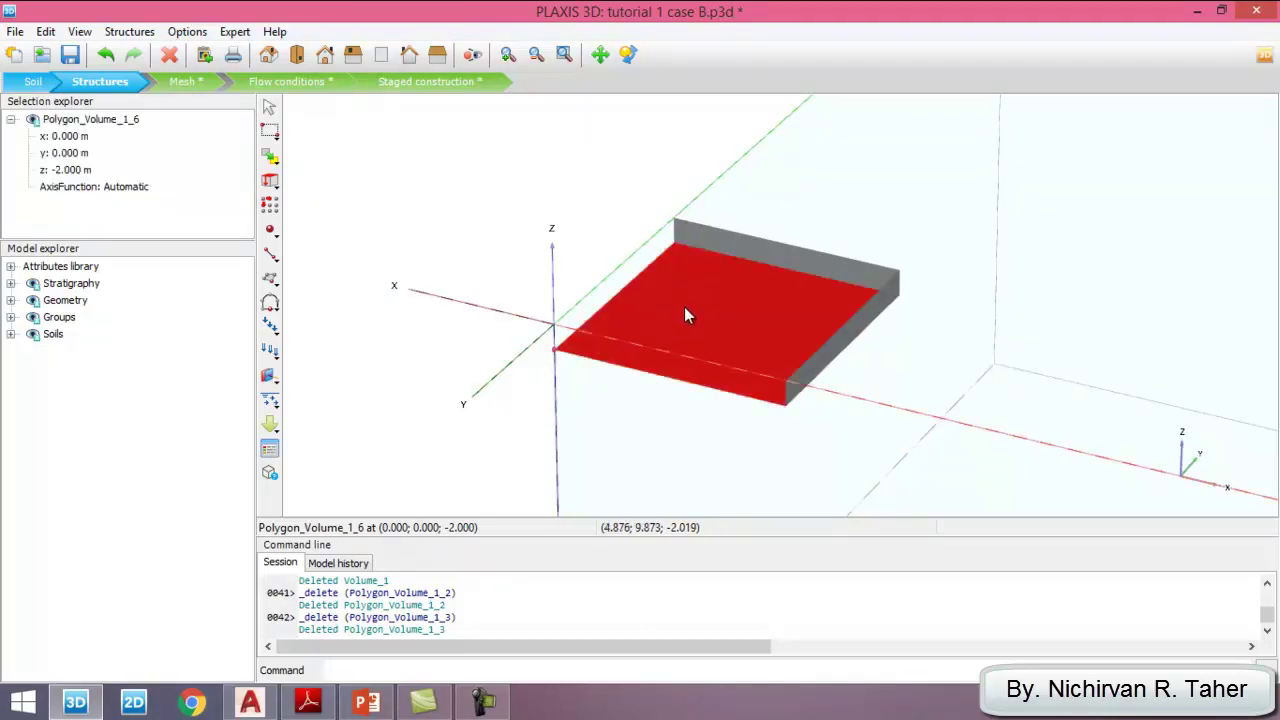
{"action": "left_click", "coordinate": [647, 320]}
{"action": "left_click", "coordinate": [734, 325]}
{"action": "right_click", "coordinate": [672, 299]}
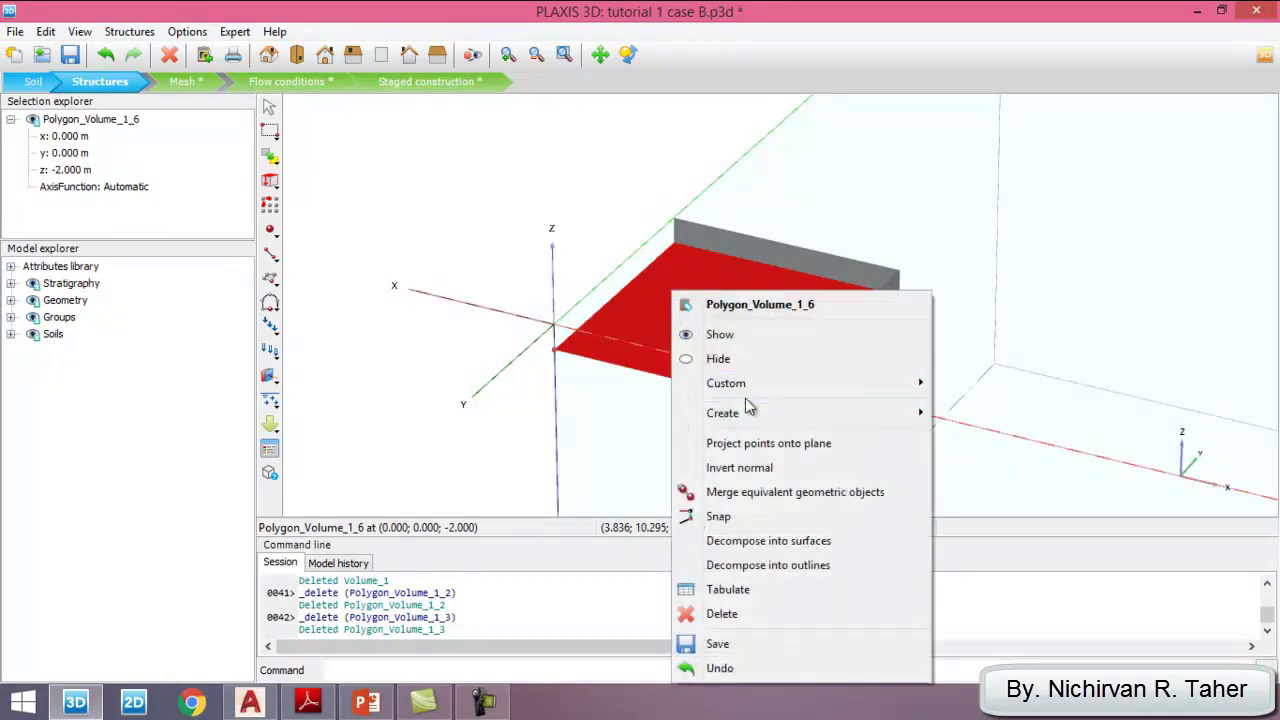
{"action": "mouse_move", "coordinate": [770, 420]}
{"action": "left_click", "coordinate": [945, 414]}
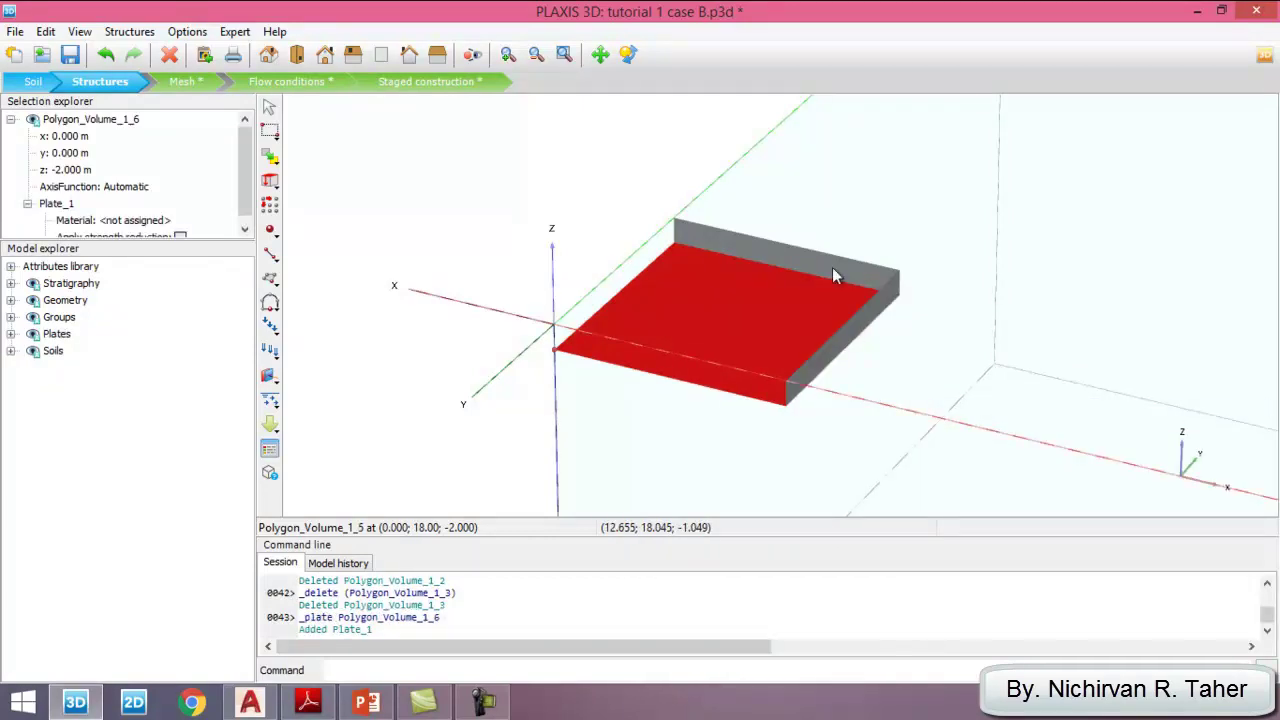
Create plates on the two remaining vertical surfaces at x = 18 m and y = 18 m, and clear the selection
{"action": "left_click", "coordinate": [831, 266]}
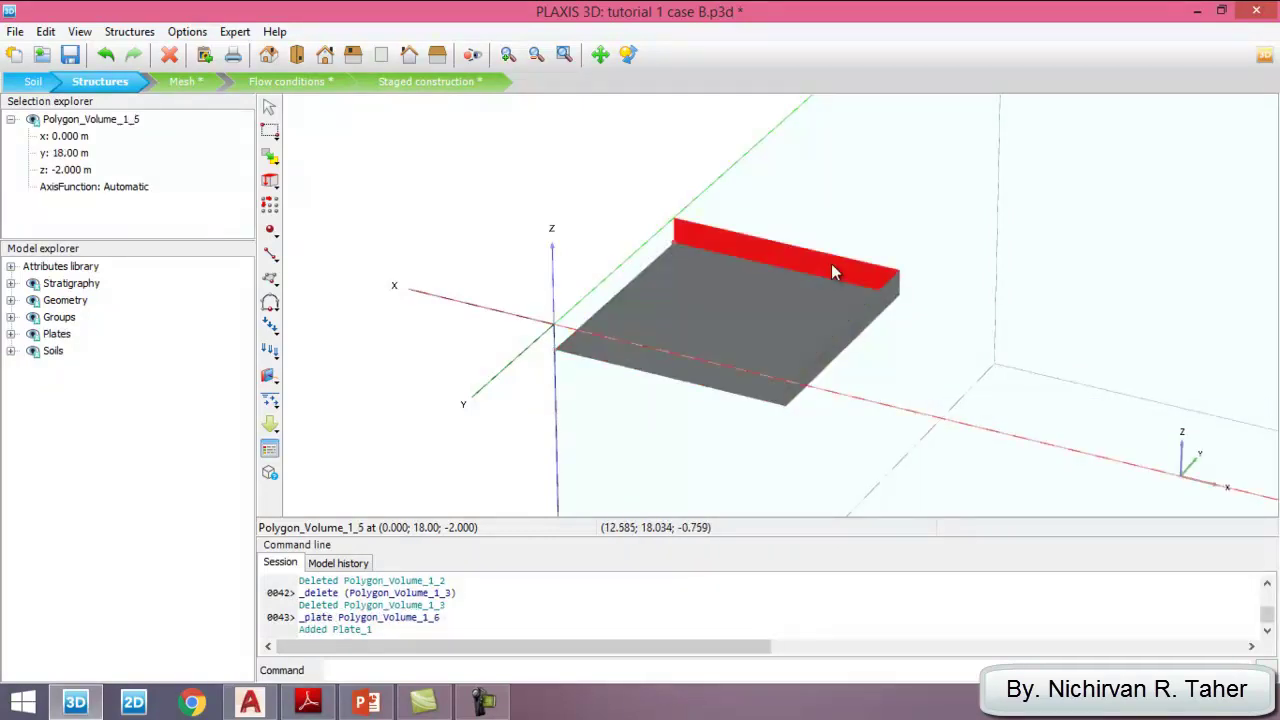
{"action": "left_click", "coordinate": [857, 326], "text": "ctrl"}
{"action": "right_click", "coordinate": [860, 326]}
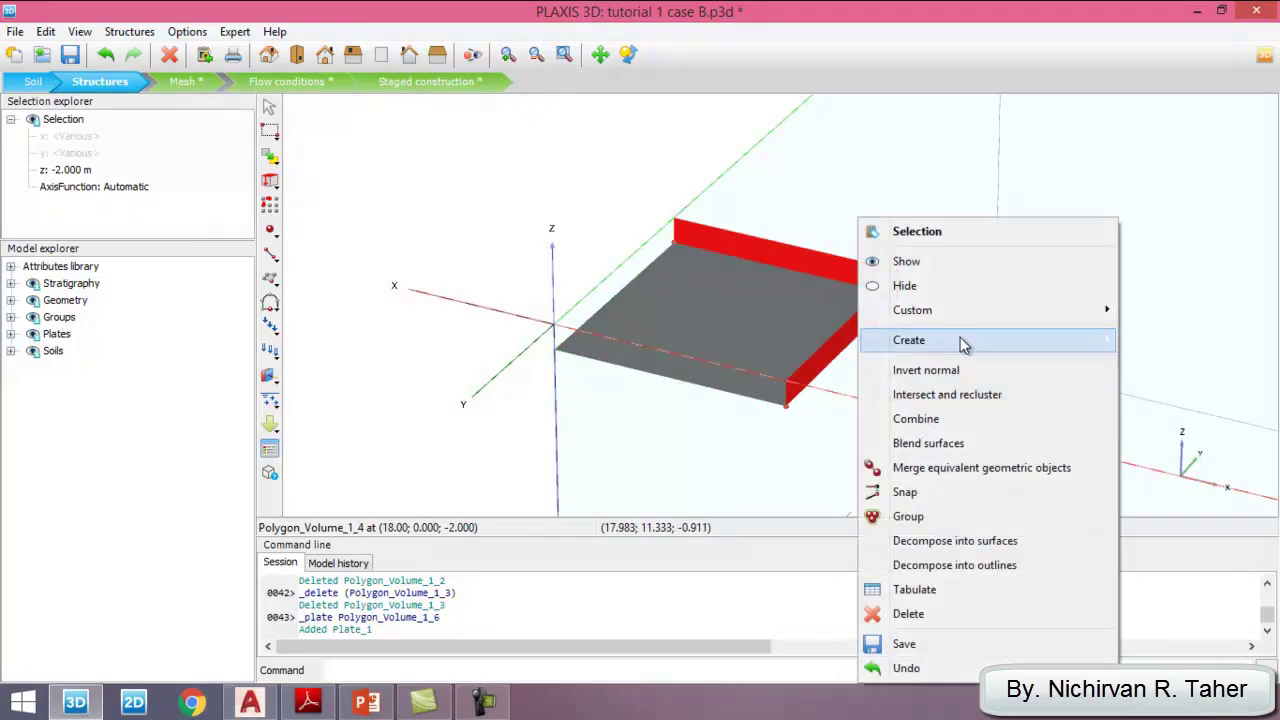
{"action": "mouse_move", "coordinate": [960, 337]}
{"action": "left_click", "coordinate": [600, 340]}
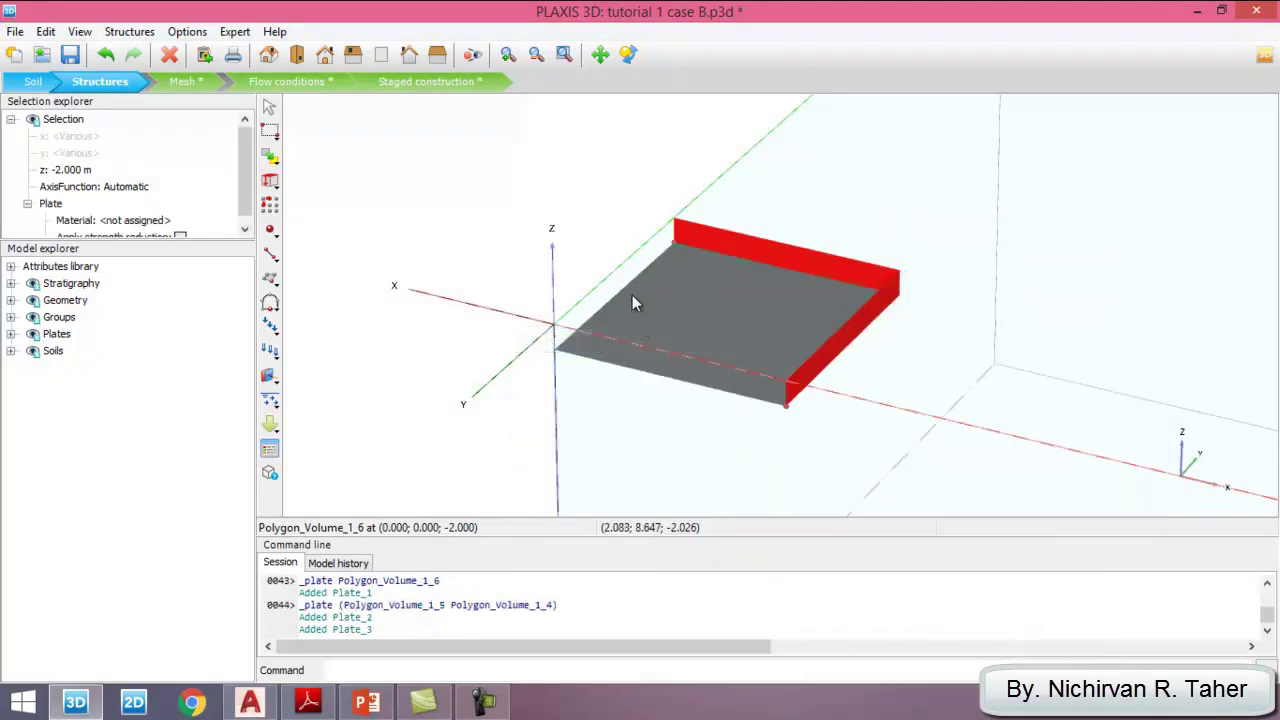
{"action": "left_click", "coordinate": [558, 216]}
Check the structural materials slide in PowerPoint and create a new plate material set named "Raft foundation" in PLAXIS 3D
{"action": "key", "text": "alt+Tab"}
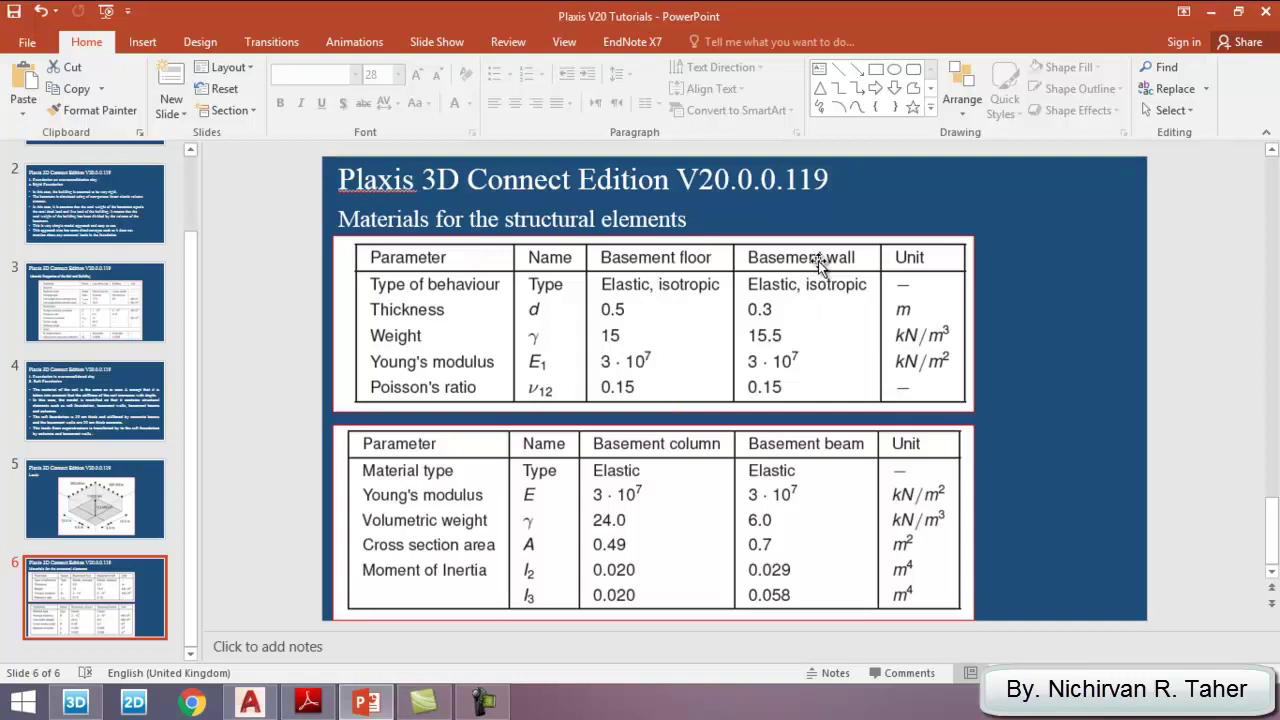
{"action": "left_click", "coordinate": [76, 702]}
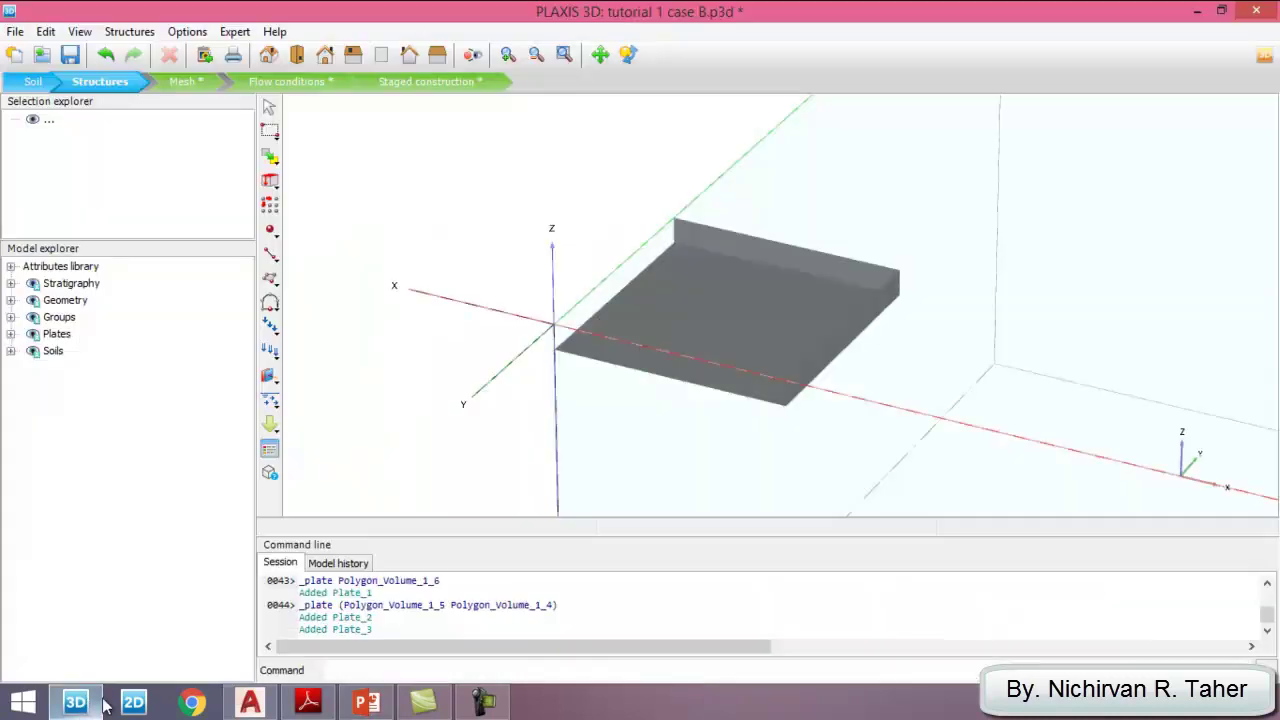
{"action": "left_click", "coordinate": [272, 453]}
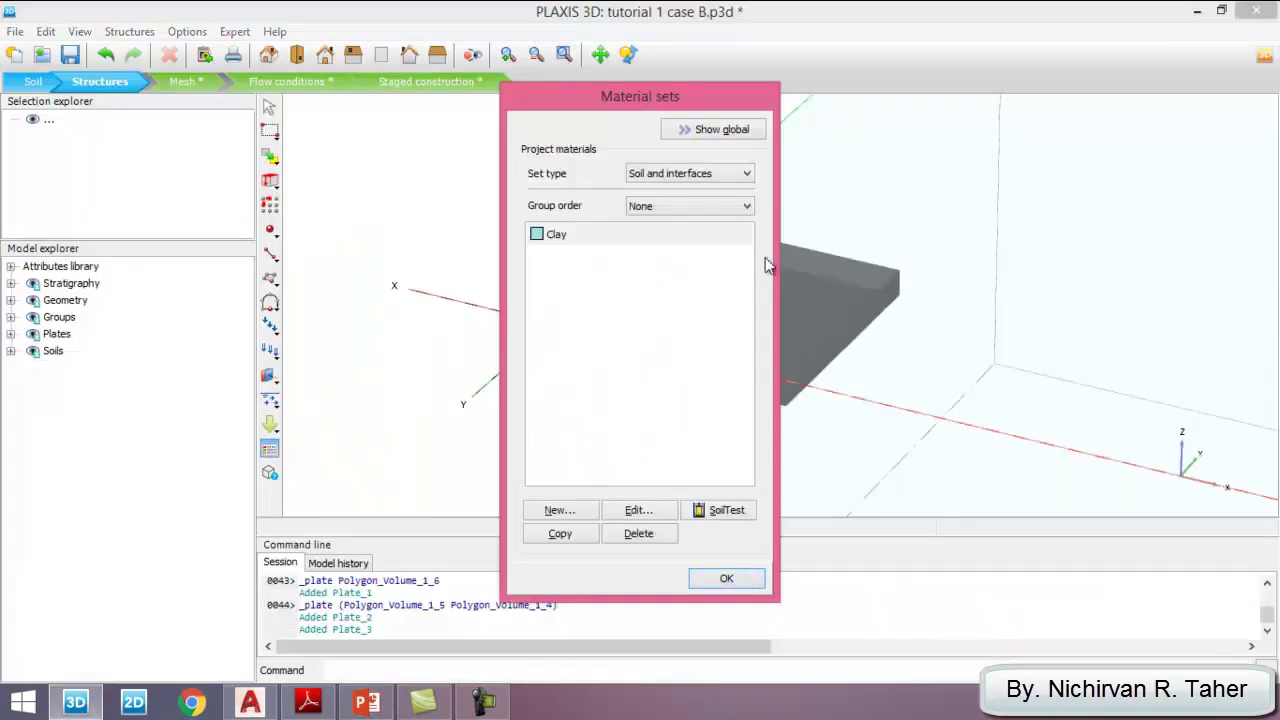
{"action": "left_click", "coordinate": [716, 178]}
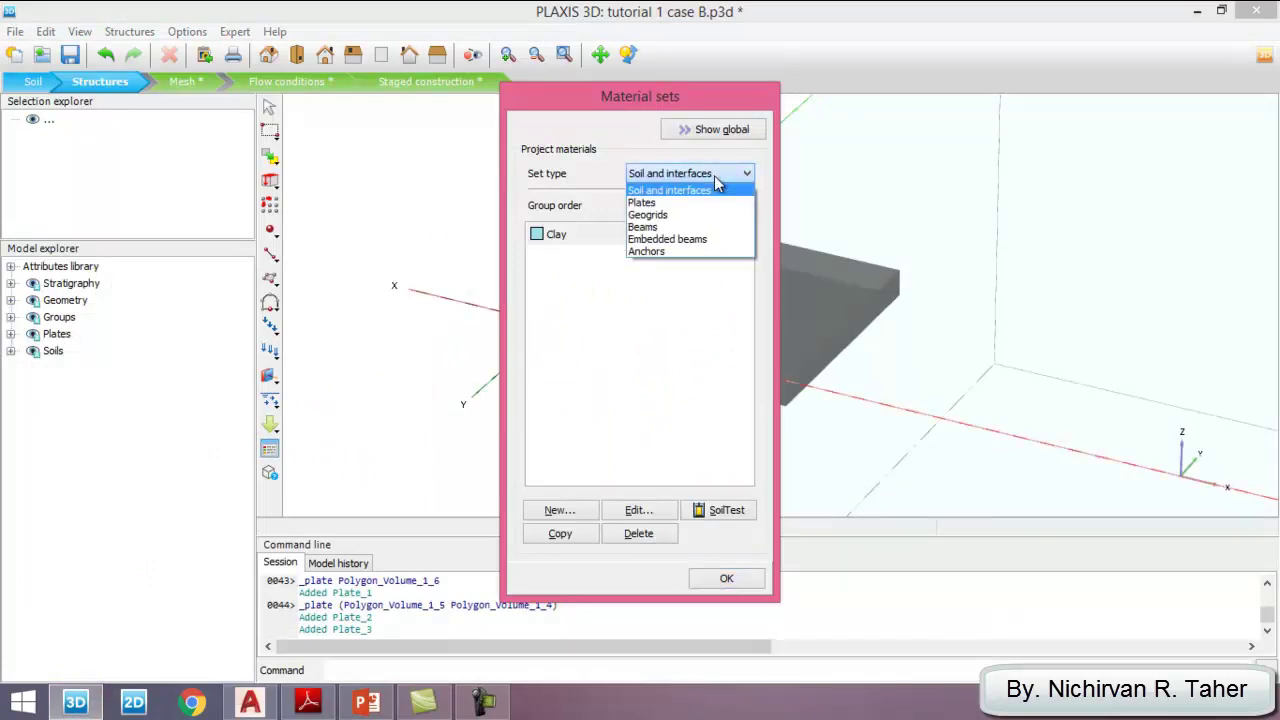
{"action": "left_click", "coordinate": [685, 198]}
{"action": "left_click", "coordinate": [558, 511]}
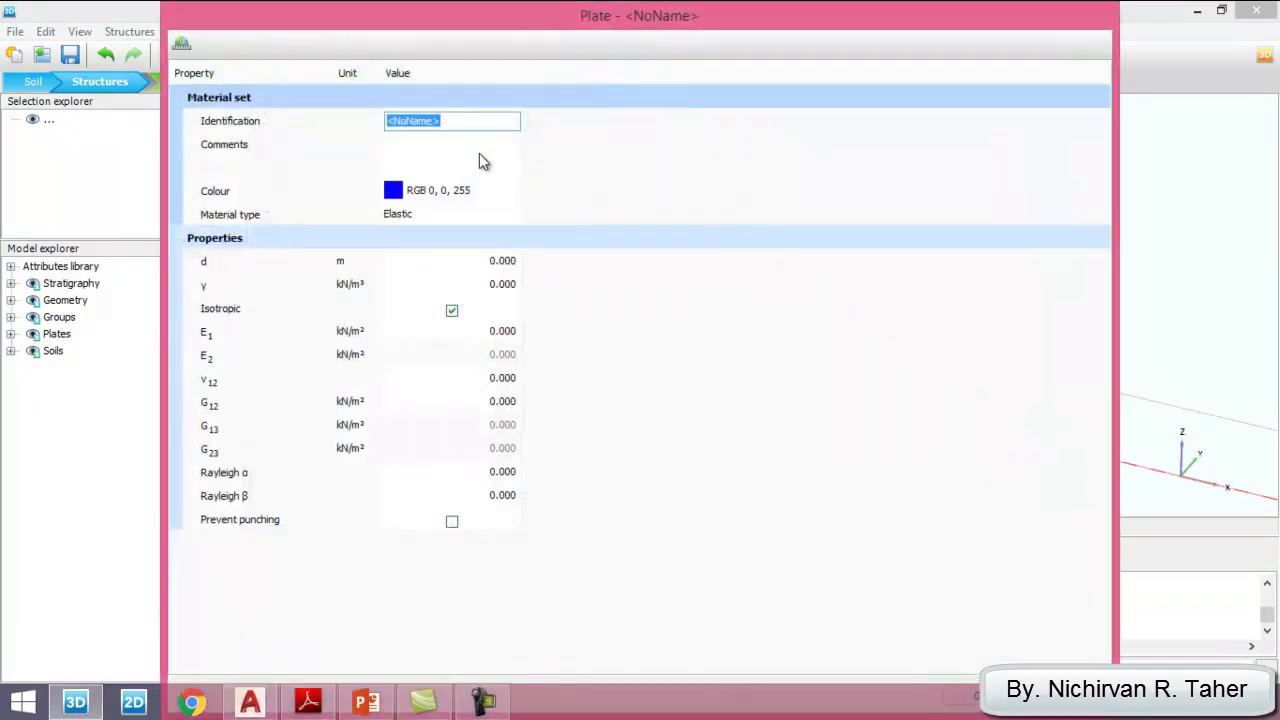
{"action": "type", "text": "Ra"}
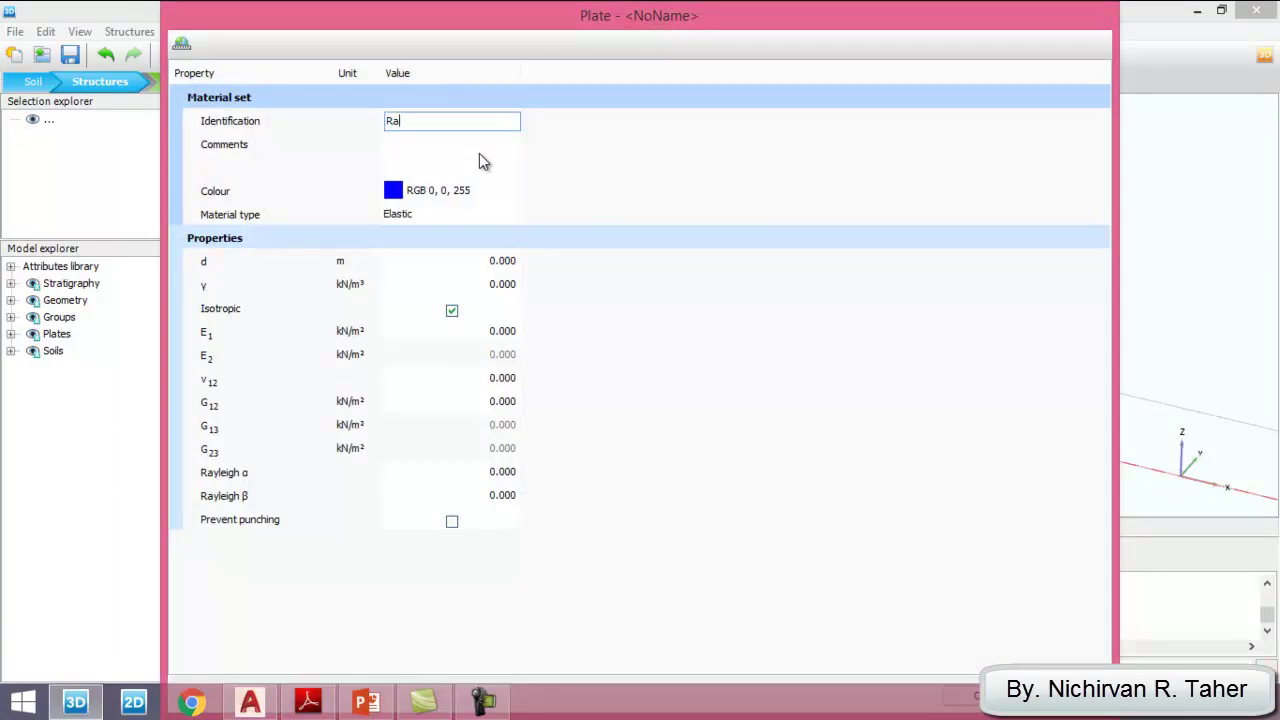
{"action": "type", "text": "ft foundation"}
Set the raft plate's thickness d to 0.5 m and its unit weight γ to 15 kN/m³, consulting the basement floor values in PowerPoint
{"action": "left_click", "coordinate": [481, 260]}
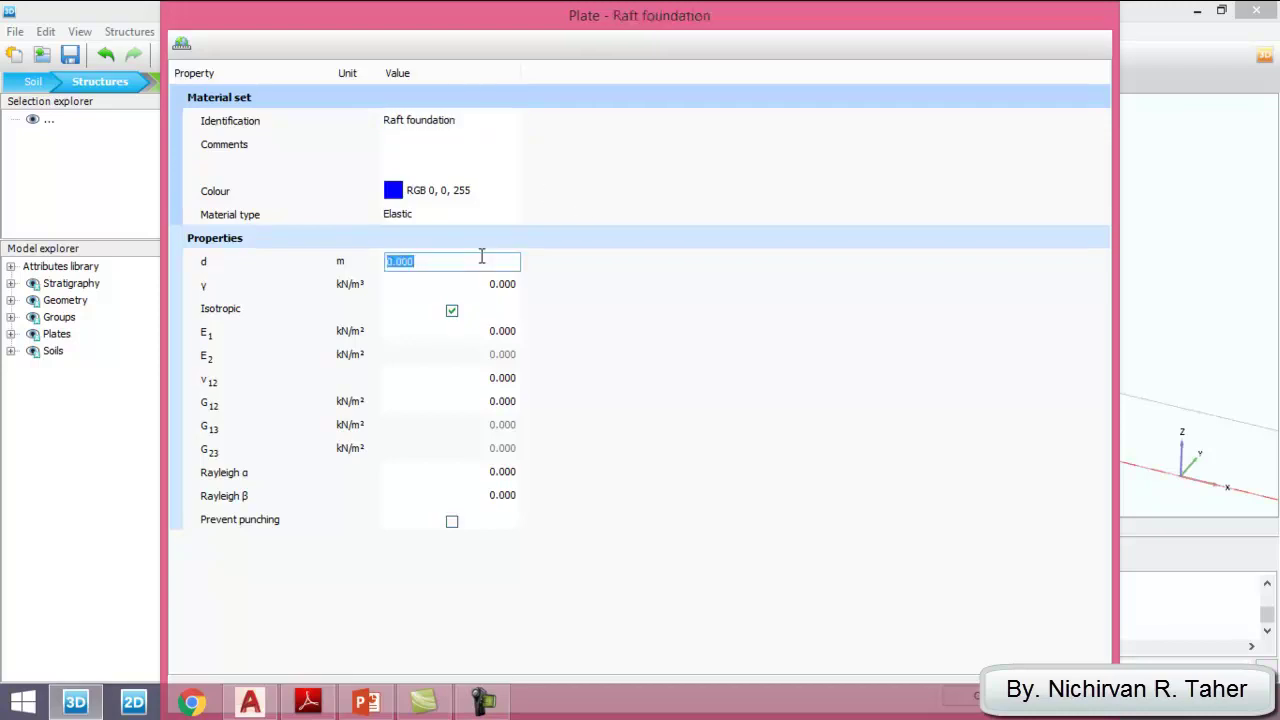
{"action": "type", "text": "0.5"}
{"action": "left_click", "coordinate": [480, 285]}
{"action": "left_click", "coordinate": [367, 703]}
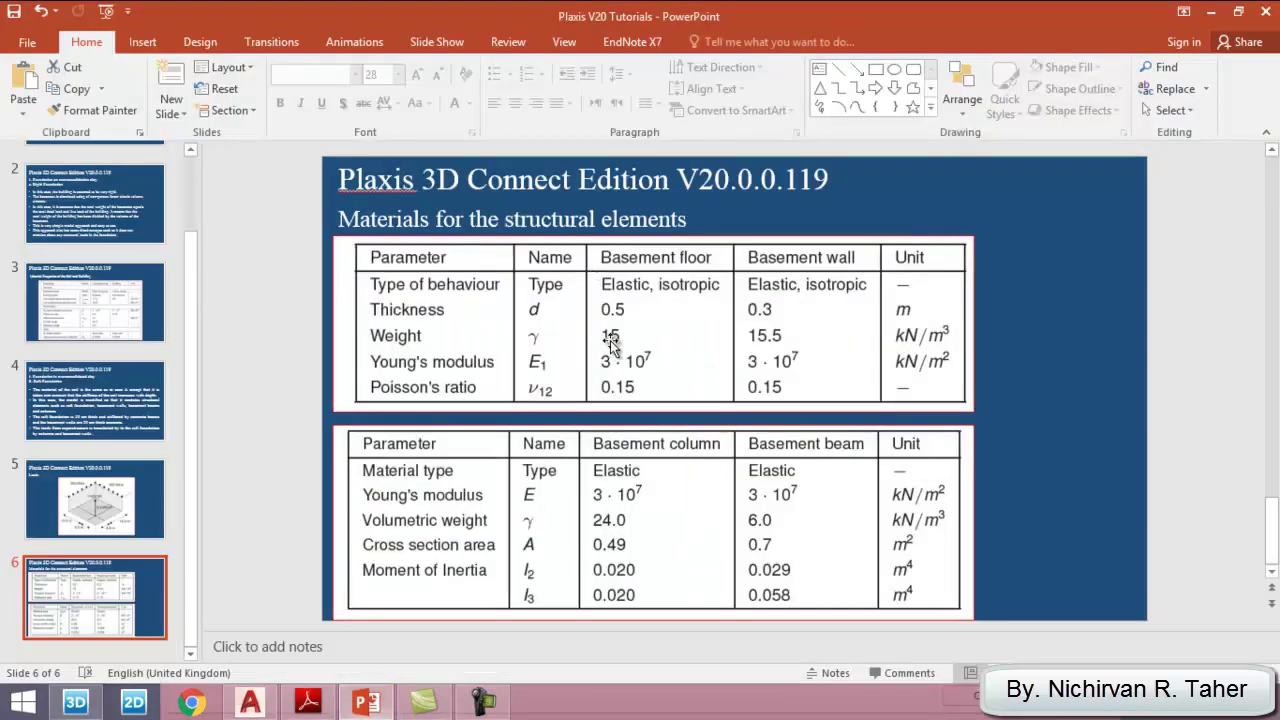
{"action": "left_click", "coordinate": [76, 703]}
{"action": "type", "text": "0."}
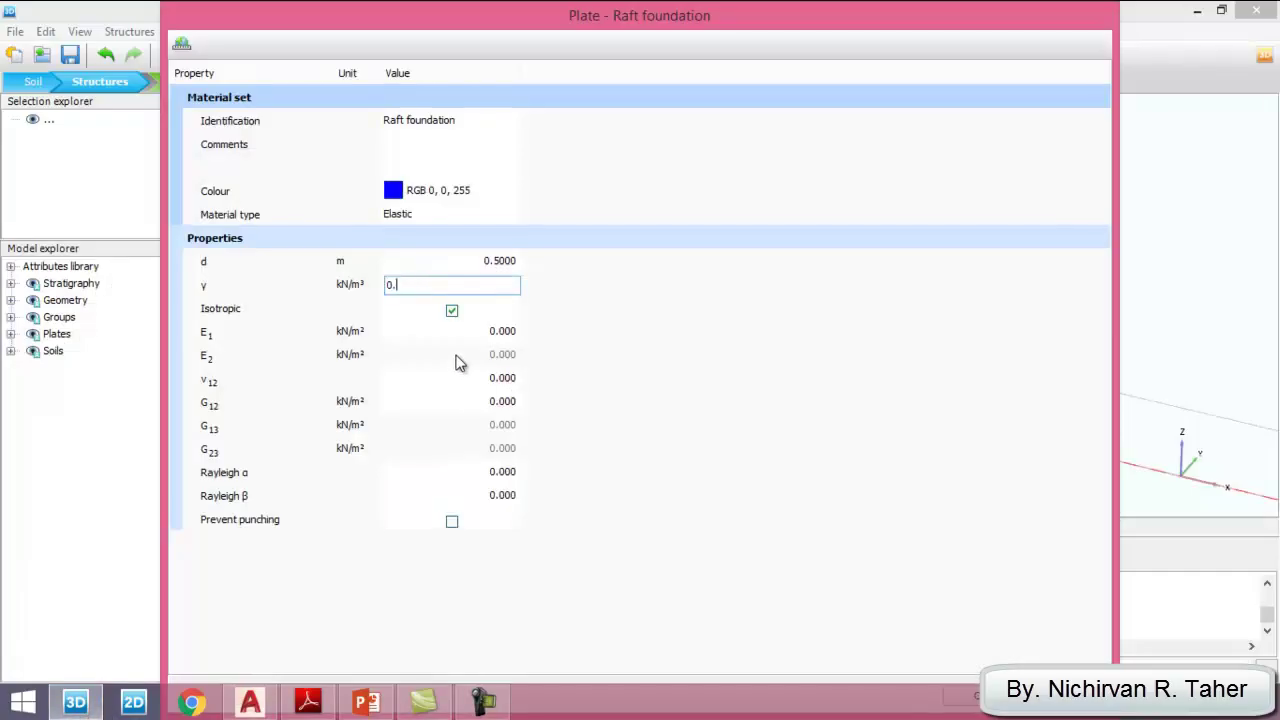
{"action": "type", "text": "15"}
{"action": "key", "text": "Return"}
Set the raft plate's stiffness E1 to 3e7 kN/m² and Poisson's ratio ν12 to 0.15 using the basement floor values, and confirm the material
{"action": "left_click", "coordinate": [495, 335]}
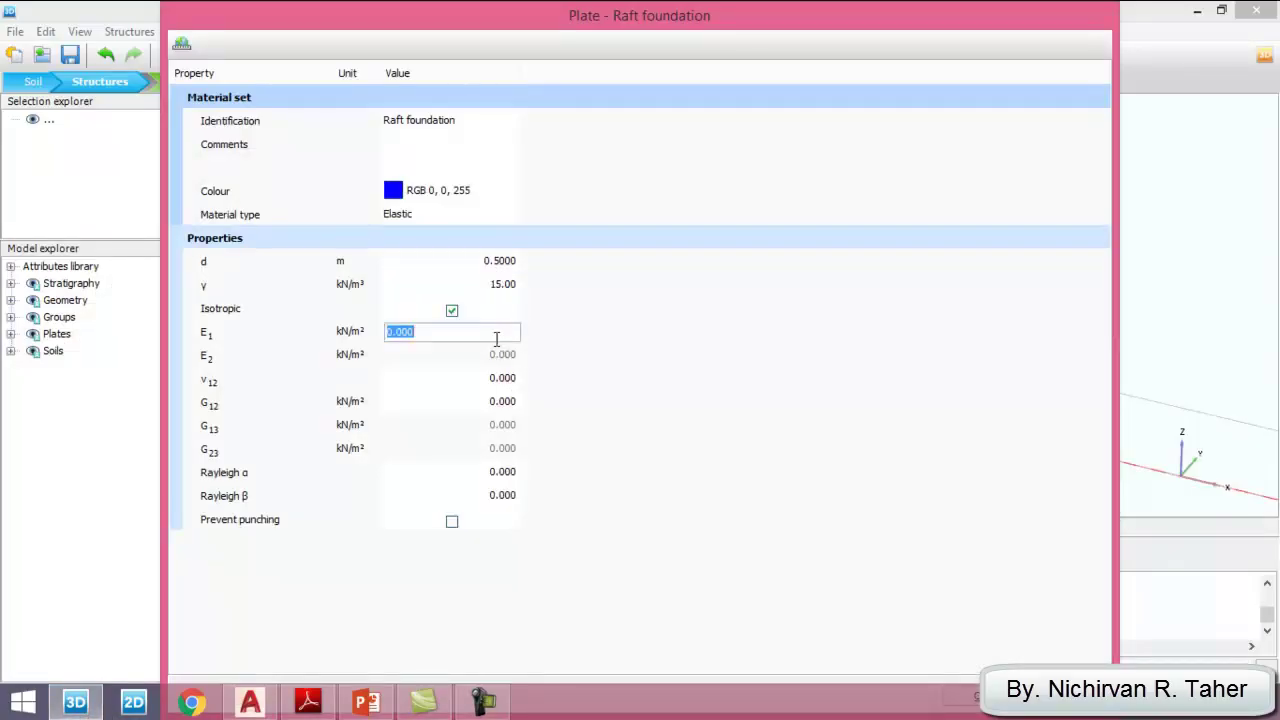
{"action": "left_click", "coordinate": [370, 702]}
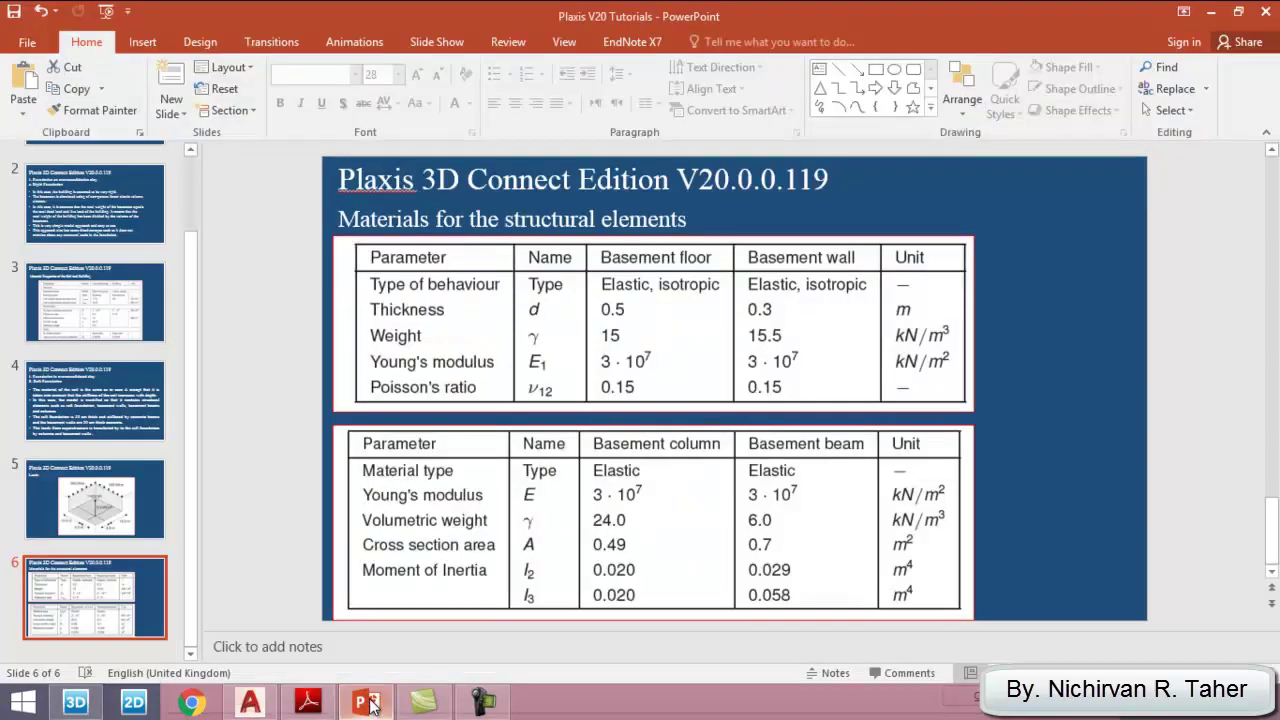
{"action": "left_click", "coordinate": [370, 702]}
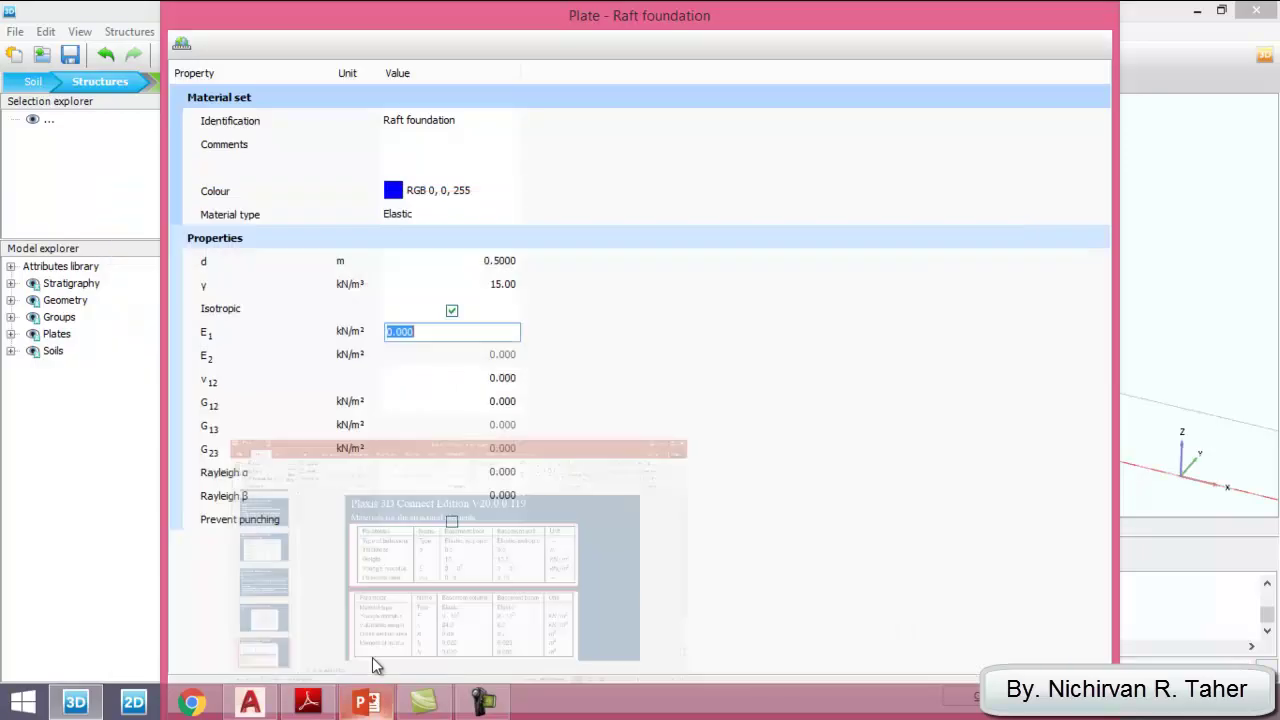
{"action": "type", "text": "3e7"}
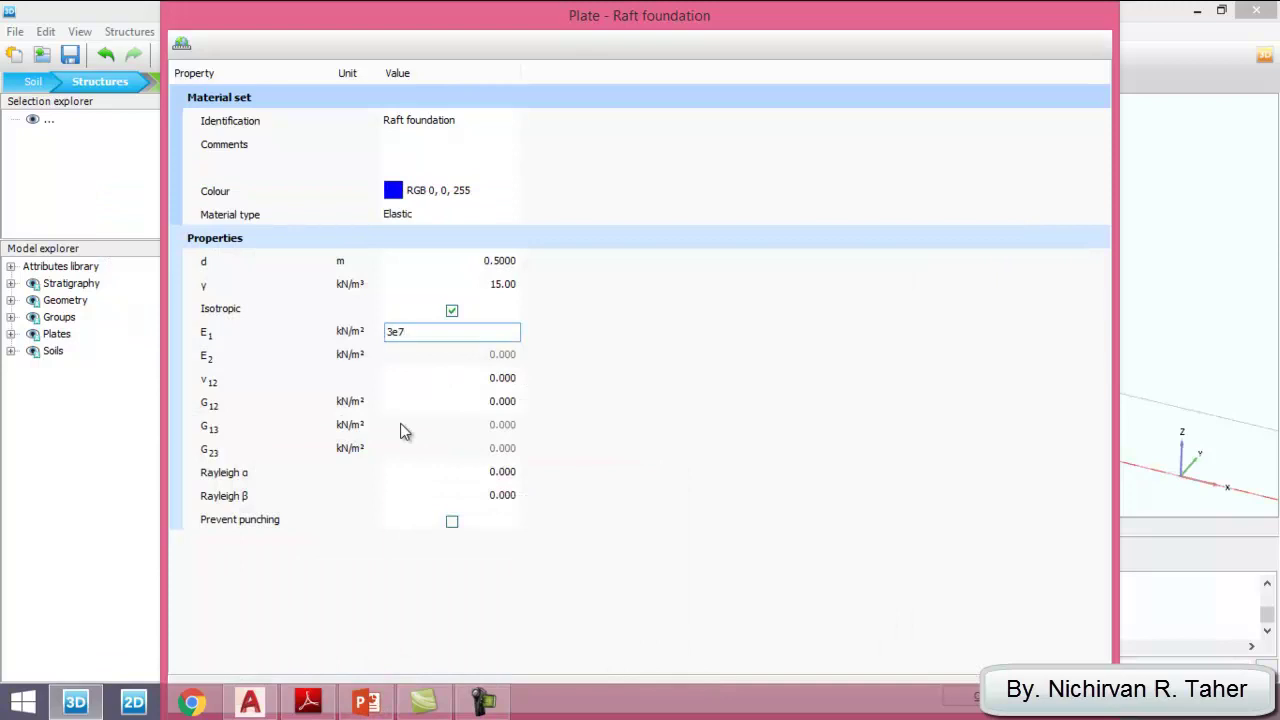
{"action": "key", "text": "Tab"}
{"action": "type", "text": "0.15"}
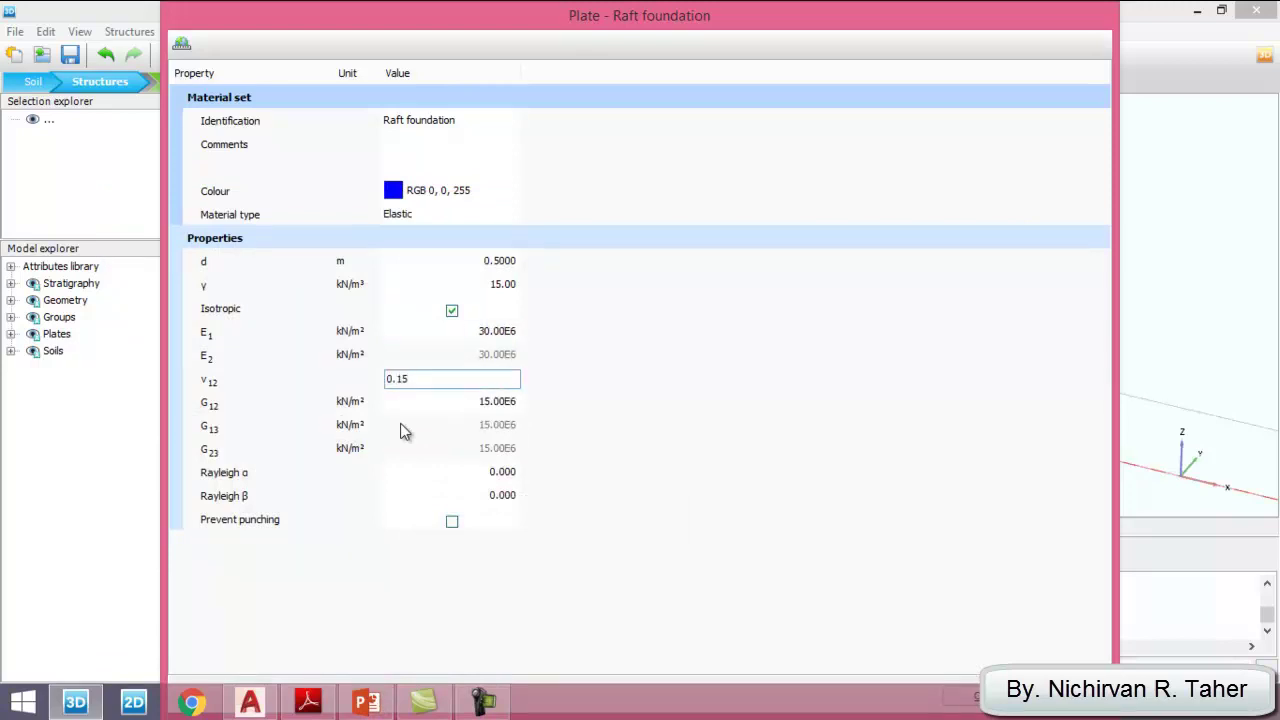
{"action": "key", "text": "Tab"}
{"action": "key", "text": "Return"}
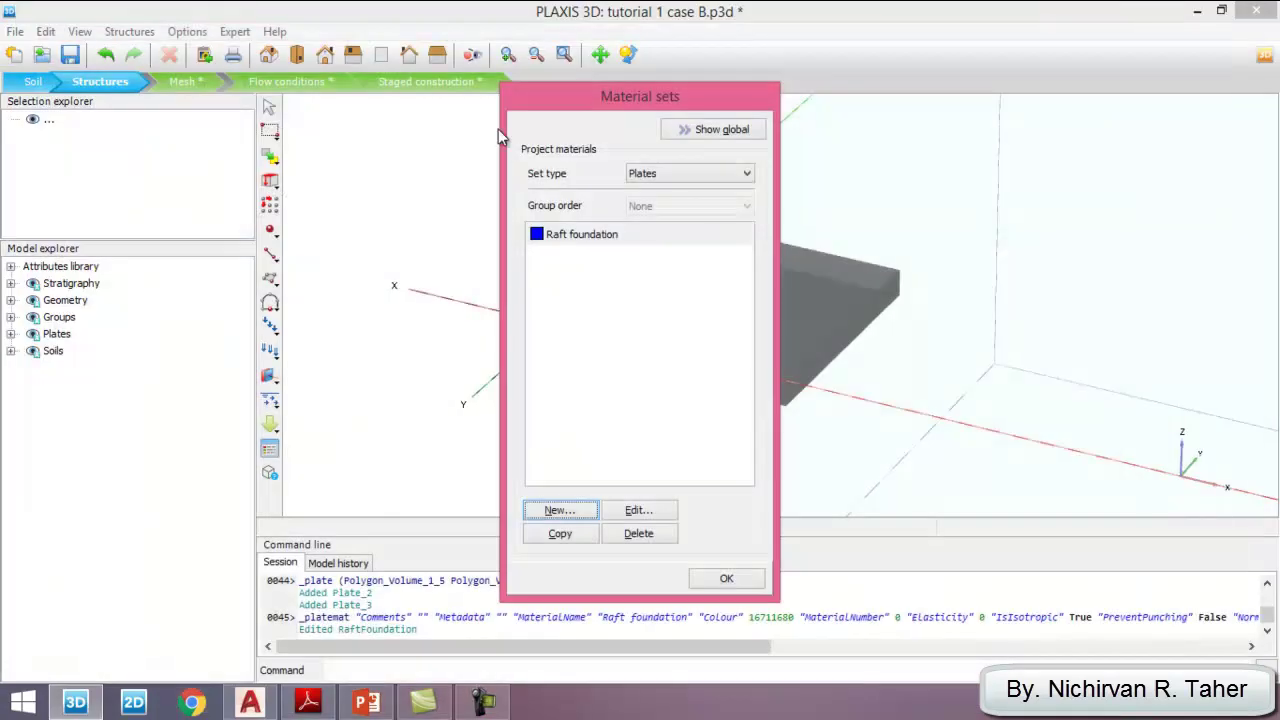
Assign the Raft foundation material to the bottom plate at z = -2 m, moving the material sets window as needed
{"action": "left_click_drag", "start_coordinate": [567, 105], "coordinate": [989, 145]}
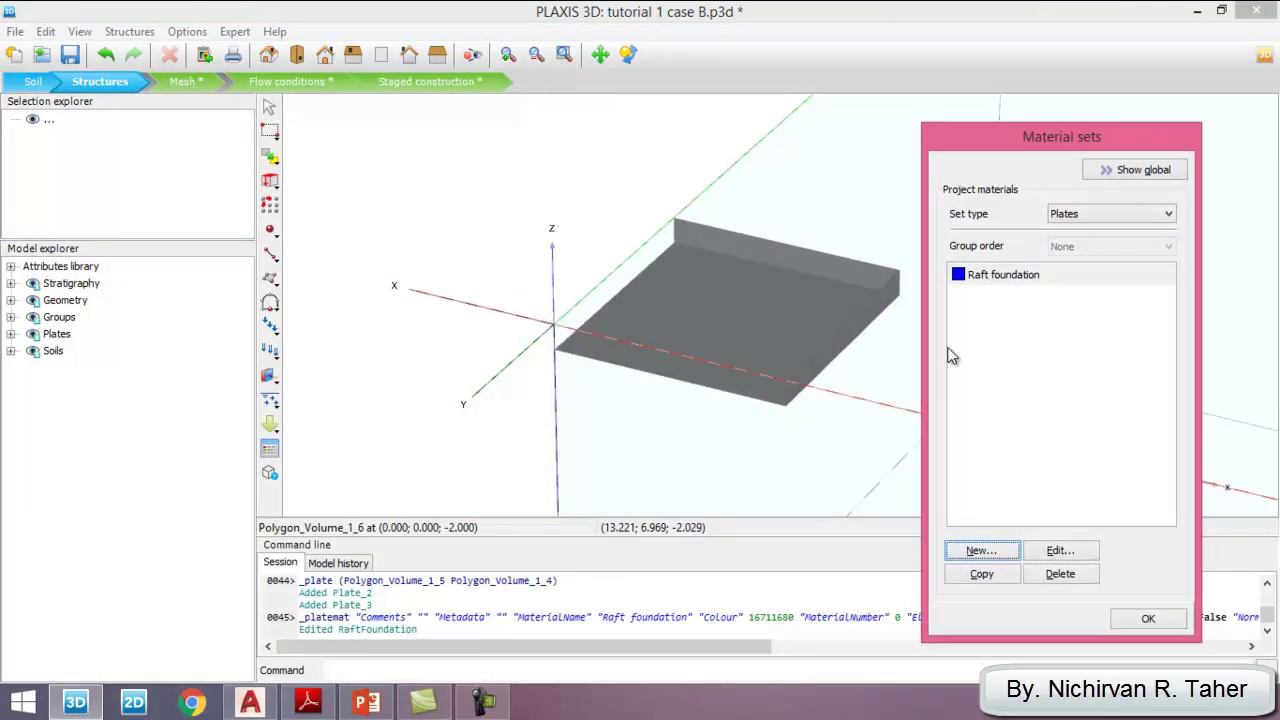
{"action": "left_click_drag", "start_coordinate": [1030, 275], "coordinate": [656, 314]}
{"action": "left_click_drag", "start_coordinate": [988, 134], "coordinate": [496, 112]}
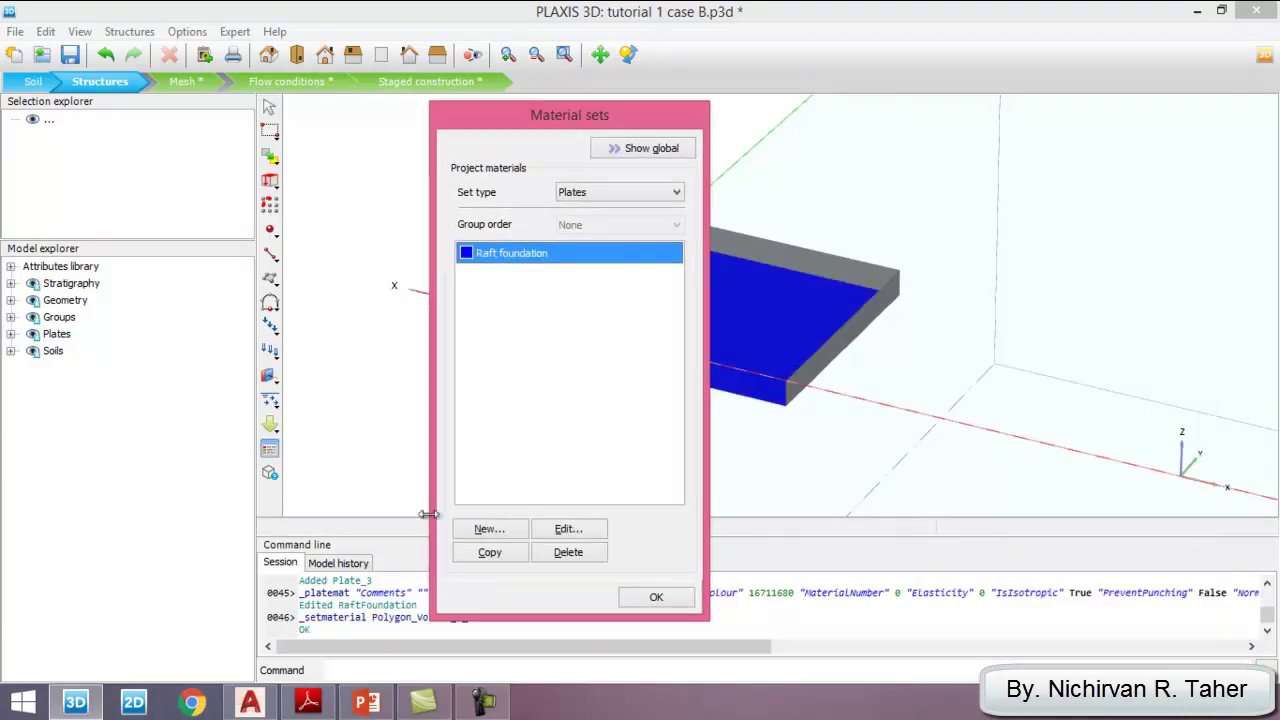
Create a new plate material set named "basement walls" and set its thickness d to 0.3 m
{"action": "left_click", "coordinate": [490, 532]}
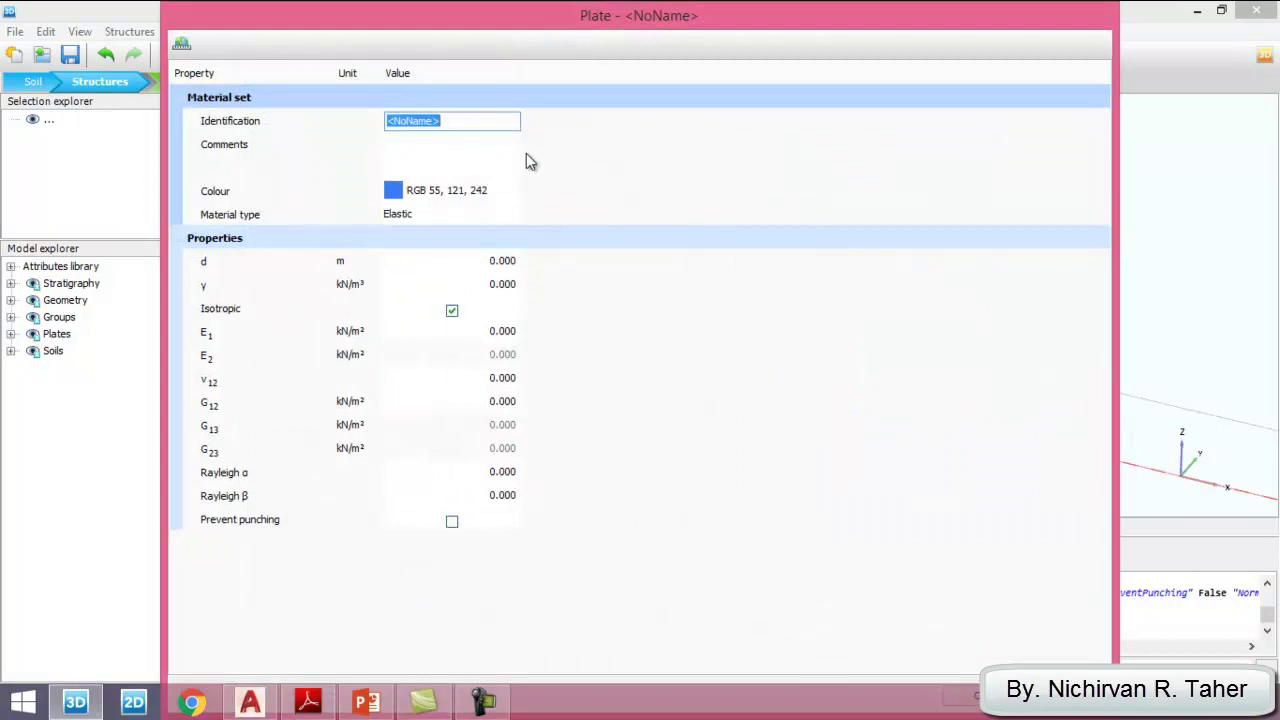
{"action": "type", "text": "basee"}
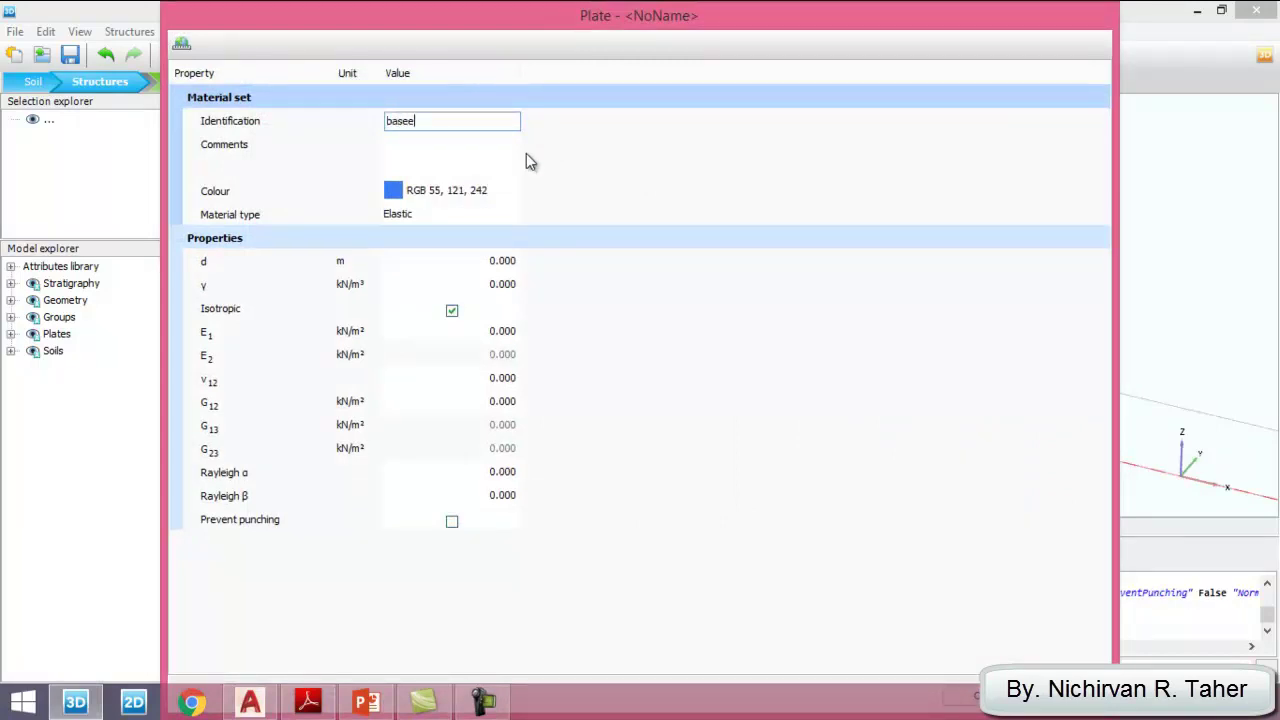
{"action": "key", "text": "BackSpace"}
{"action": "type", "text": "ment walls"}
{"action": "left_click", "coordinate": [473, 260]}
{"action": "type", "text": "0.3"}
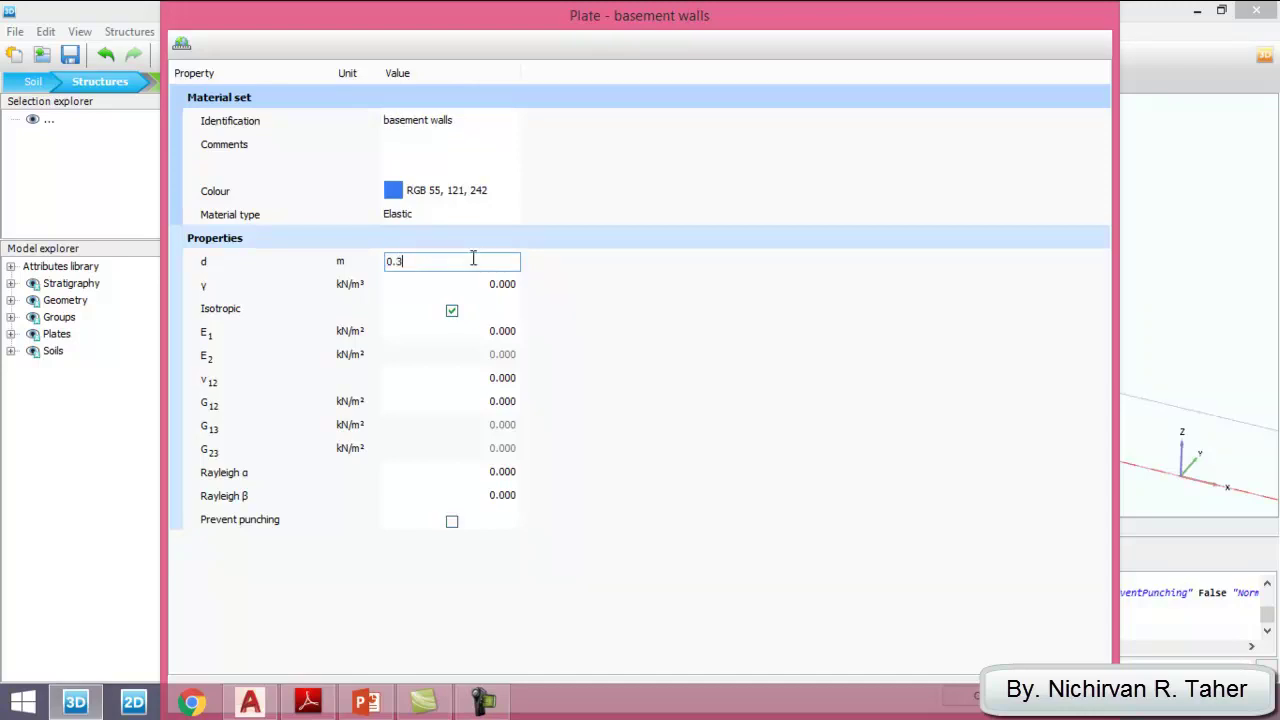
{"action": "key", "text": "Tab"}
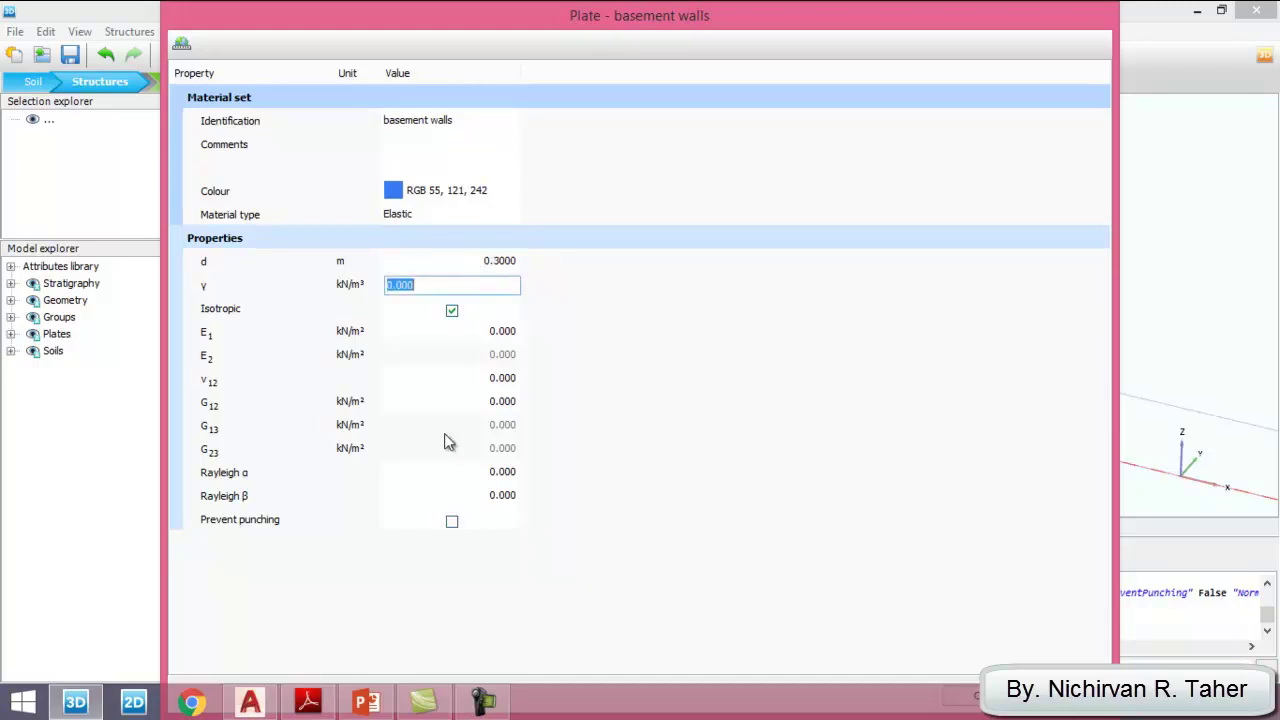
Set the basement walls material's γ to 15.5 kN/m³, E1 to 3e7 kN/m² and ν12 to 0.15, consulting the basement wall values in PowerPoint
{"action": "left_click", "coordinate": [387, 715]}
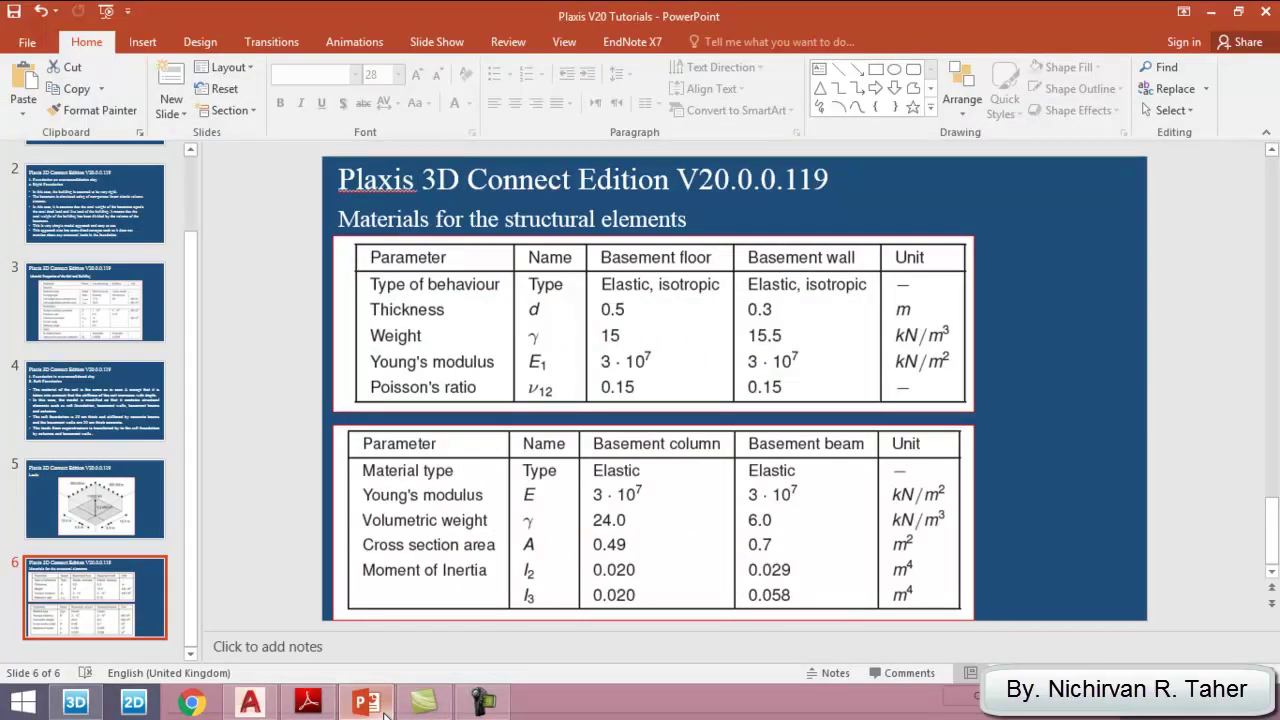
{"action": "left_click", "coordinate": [385, 713]}
{"action": "type", "text": "1.5"}
{"action": "type", "text": ".5"}
{"action": "left_click", "coordinate": [490, 333]}
{"action": "type", "text": "30.00E6"}
{"action": "key", "text": "Tab"}
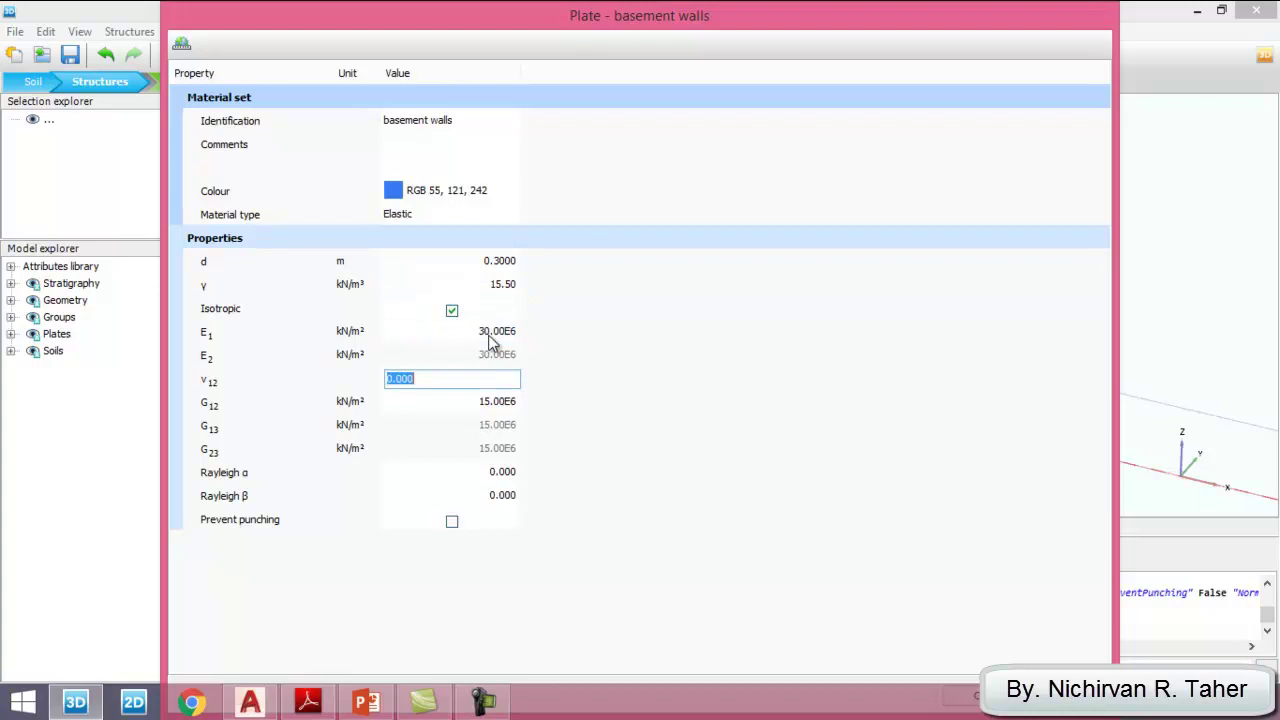
{"action": "type", "text": "0.15"}
{"action": "key", "text": "Tab"}
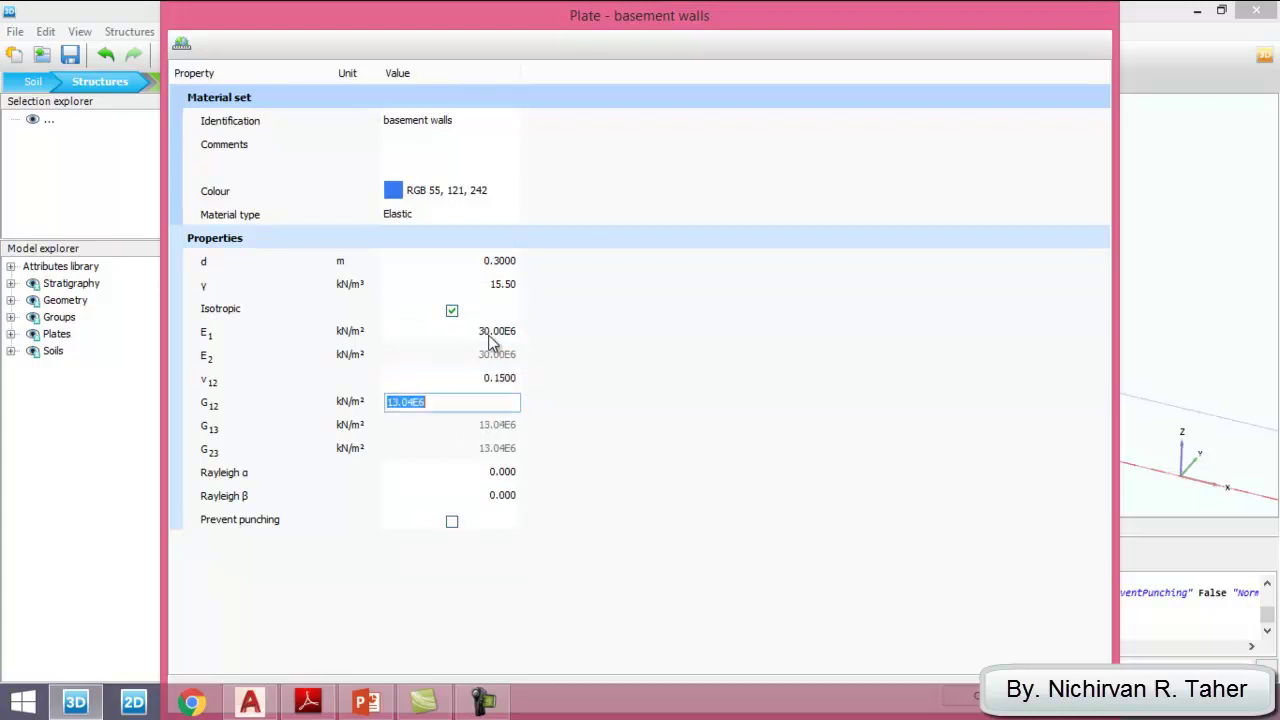
Give the basement walls material a yellow colour, confirm it, and assign it to the two basement wall plates
{"action": "left_click", "coordinate": [393, 195]}
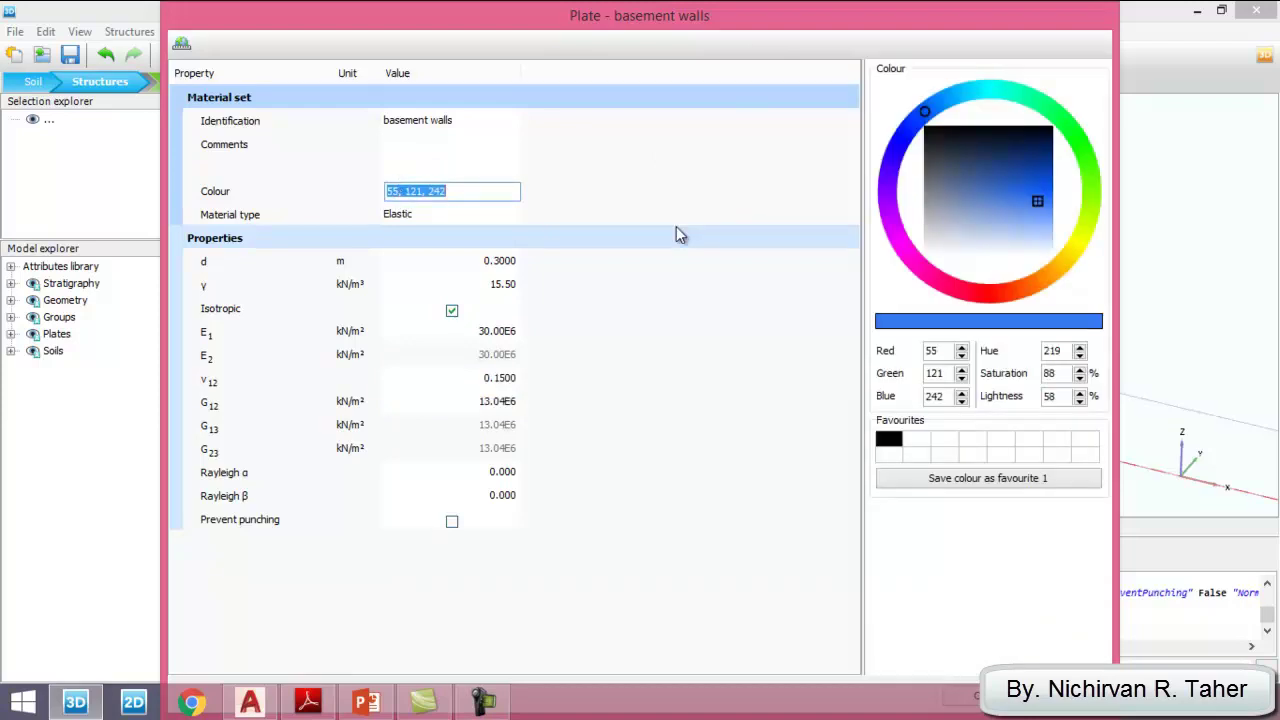
{"action": "left_click", "coordinate": [1066, 262]}
{"action": "left_click_drag", "start_coordinate": [886, 28], "coordinate": [898, 12]}
{"action": "left_click", "coordinate": [1148, 665]}
{"action": "left_click_drag", "start_coordinate": [557, 109], "coordinate": [1191, 181]}
{"action": "left_click", "coordinate": [1177, 323]}
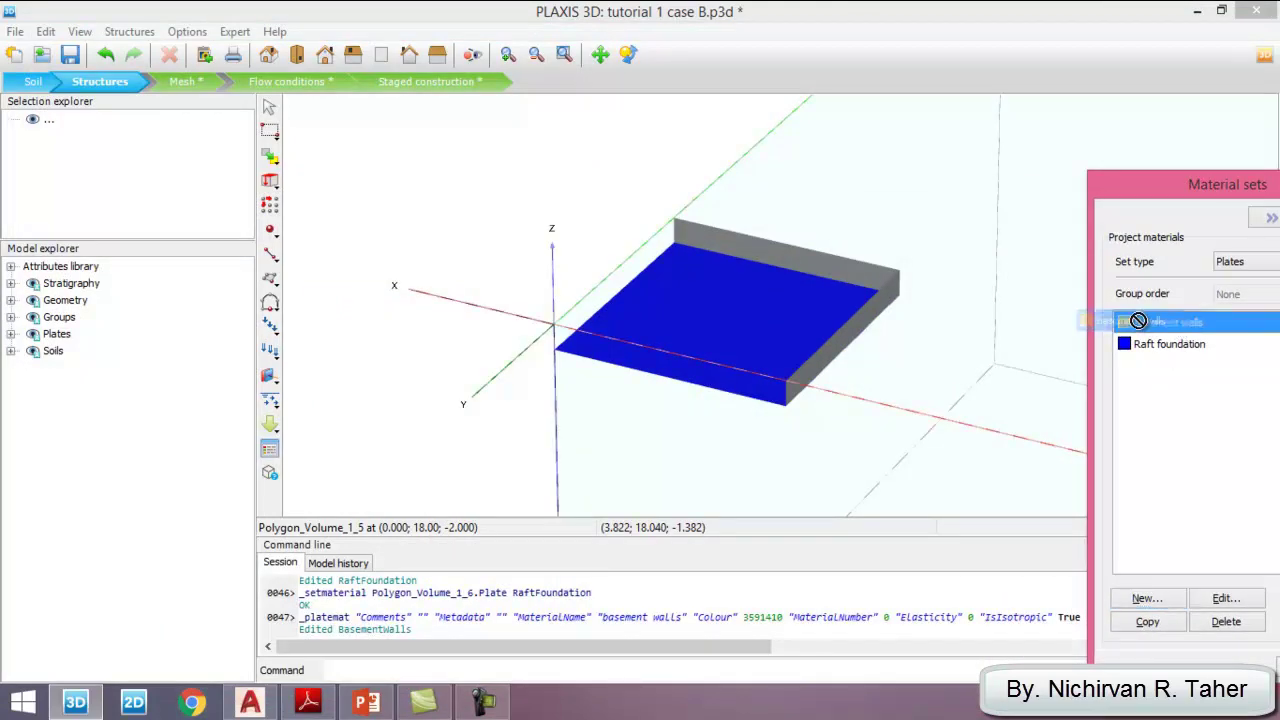
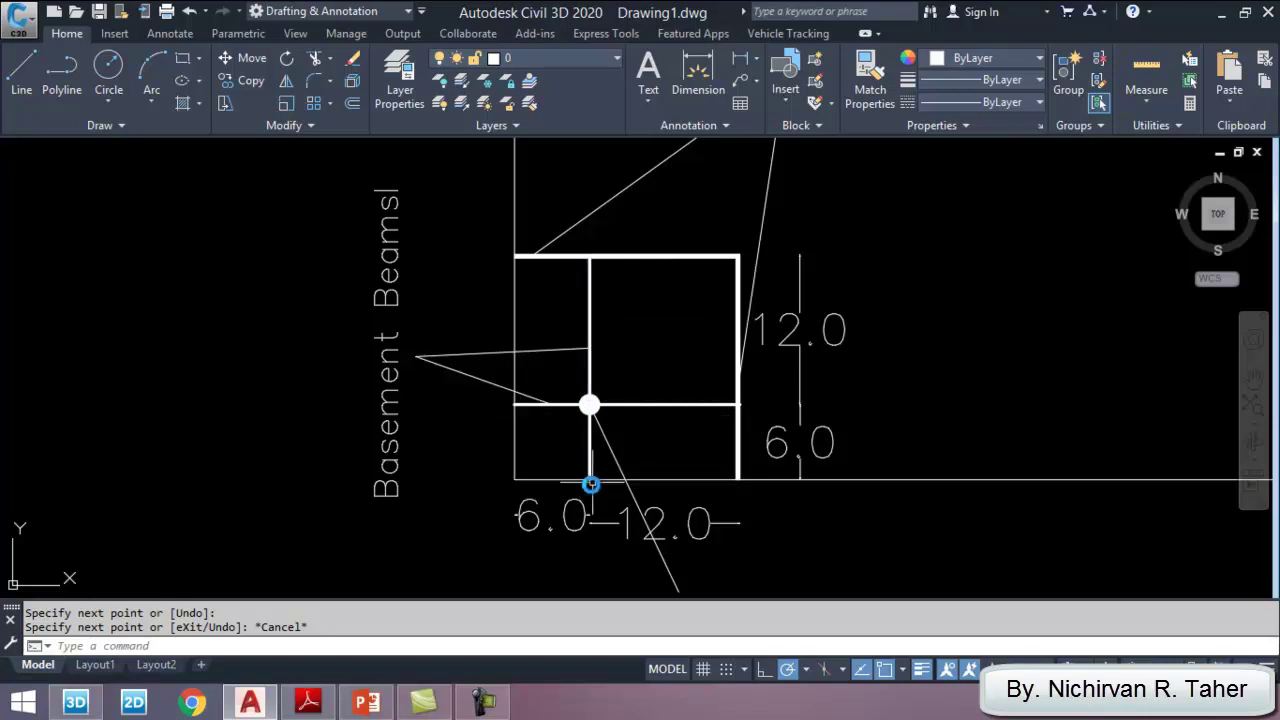
Create a basement beam from (6, 0, -2) to (6, 18, -2) in PLAXIS 3D, checking the beam layout in the Civil 3D plan
{"action": "scroll", "coordinate": [590, 444], "scroll_direction": "up", "scroll_amount": 2}
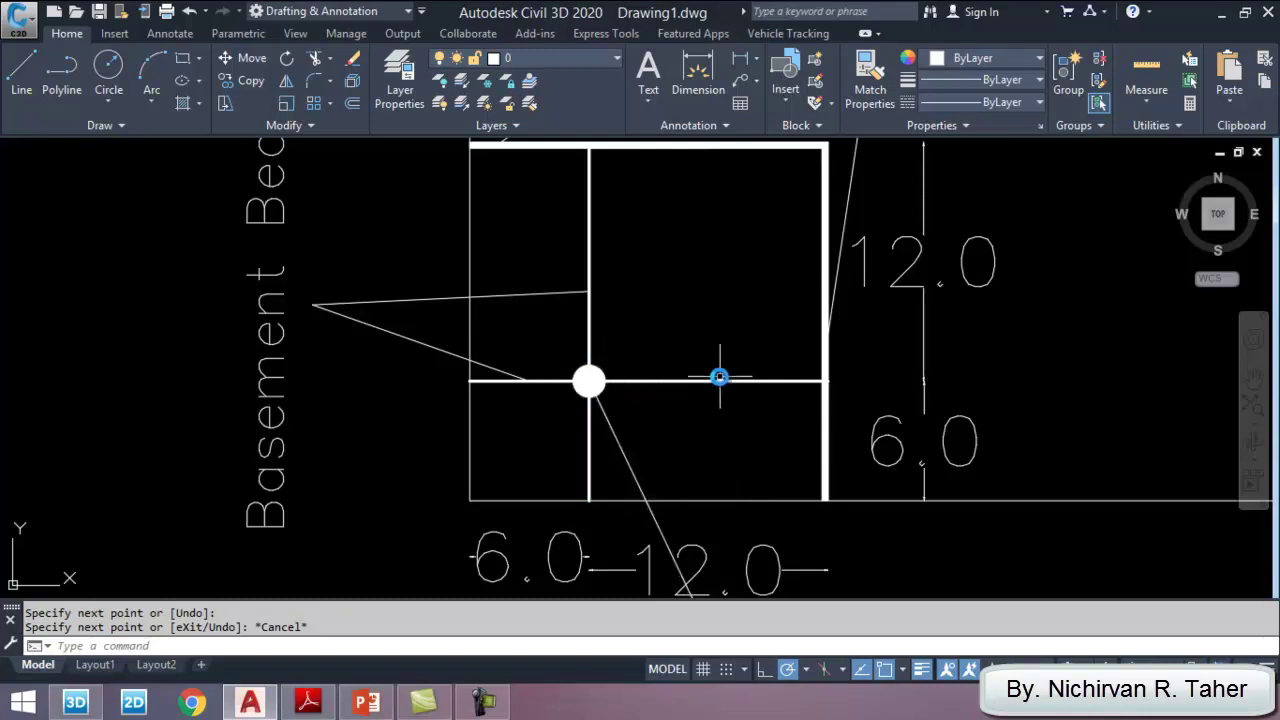
{"action": "left_click", "coordinate": [75, 702]}
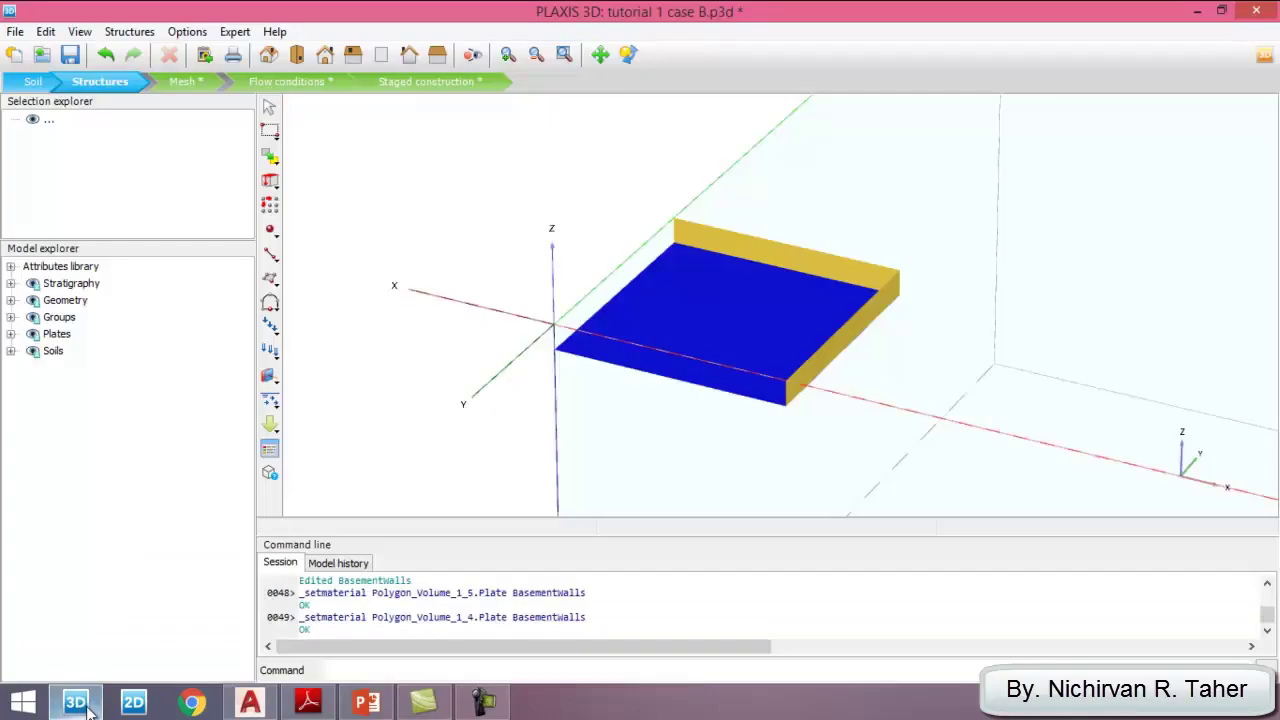
{"action": "left_click", "coordinate": [274, 262]}
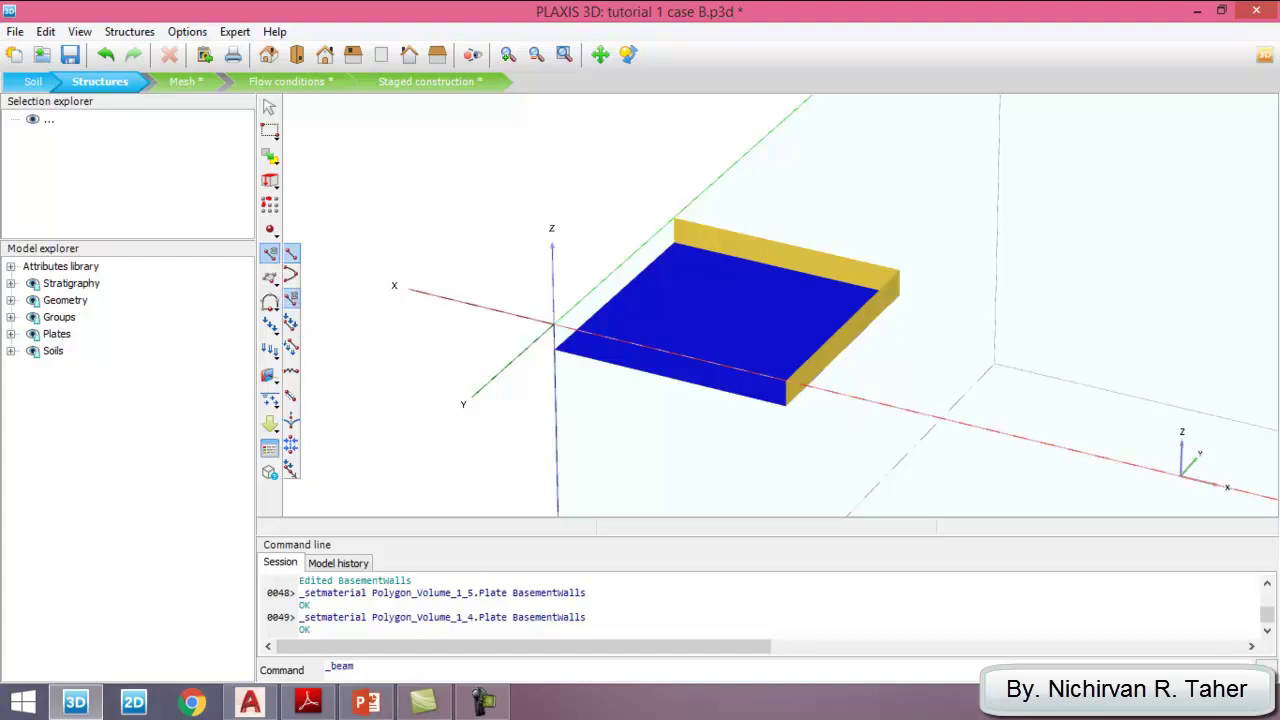
{"action": "left_click", "coordinate": [293, 305]}
{"action": "scroll", "coordinate": [590, 363], "scroll_direction": "up", "scroll_amount": 2}
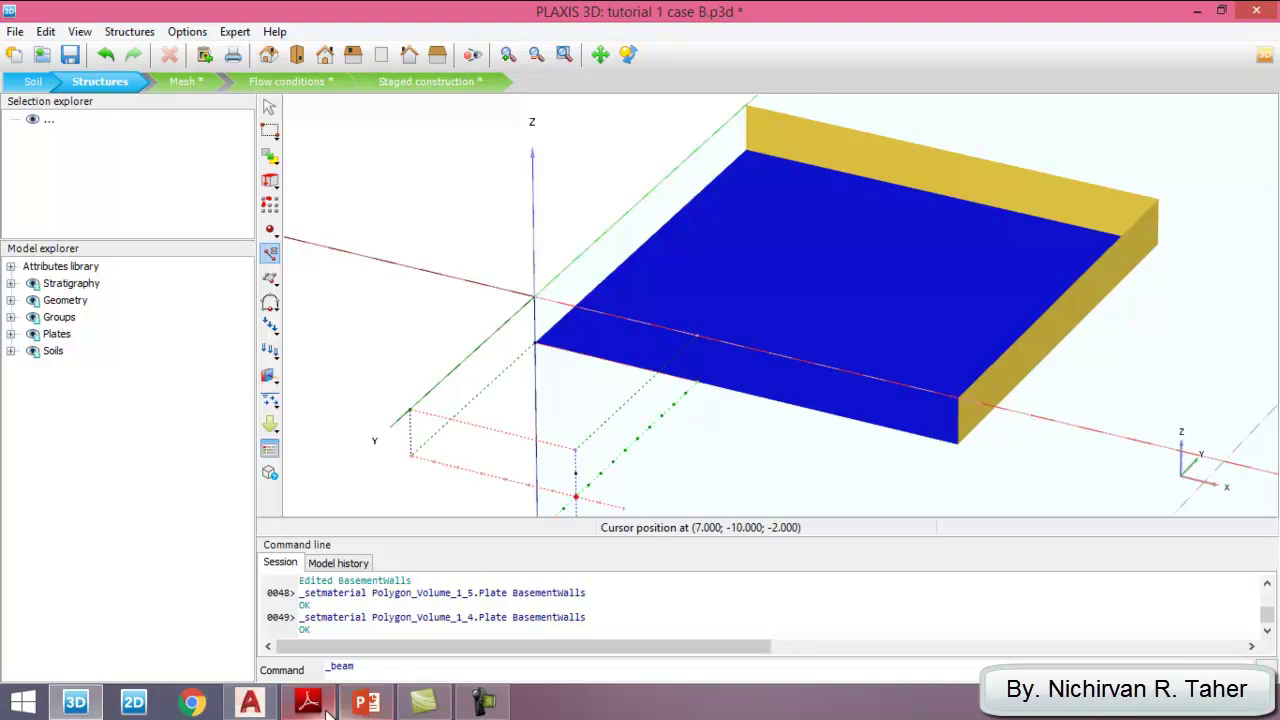
{"action": "left_click", "coordinate": [250, 702]}
{"action": "scroll", "coordinate": [630, 570], "scroll_direction": "up", "scroll_amount": 2}
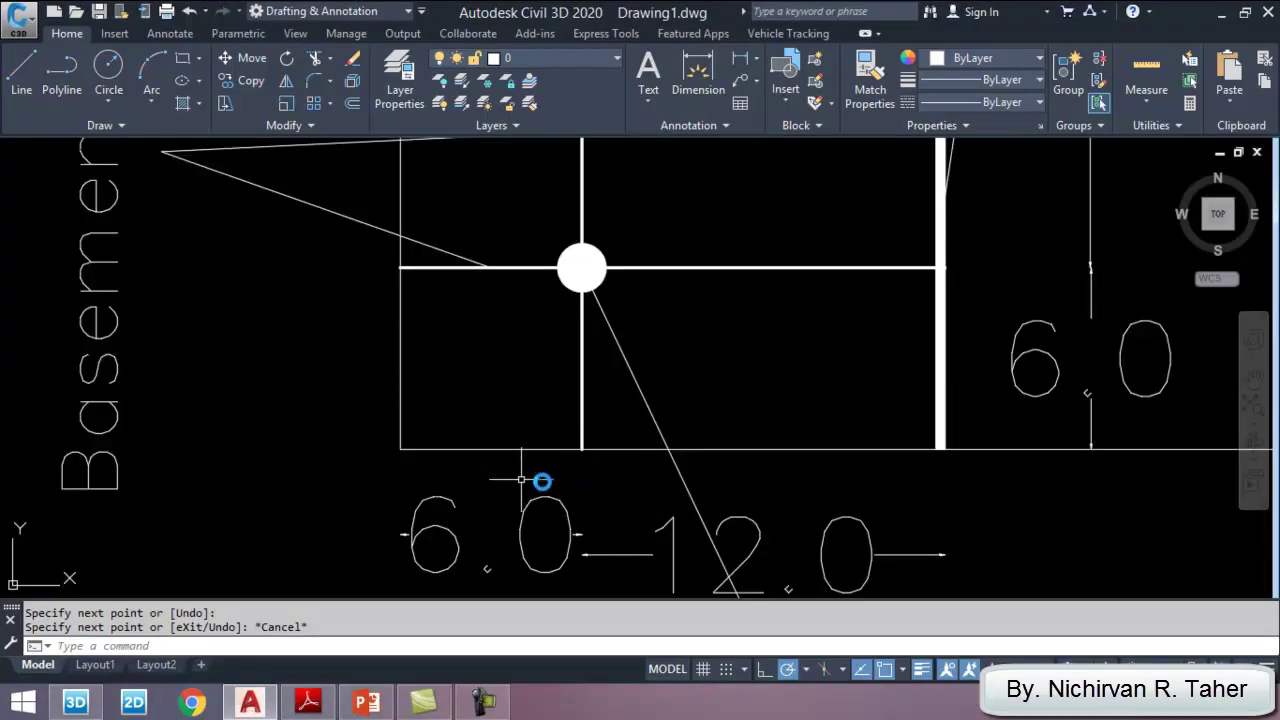
{"action": "scroll", "coordinate": [581, 440], "scroll_direction": "down", "scroll_amount": 4}
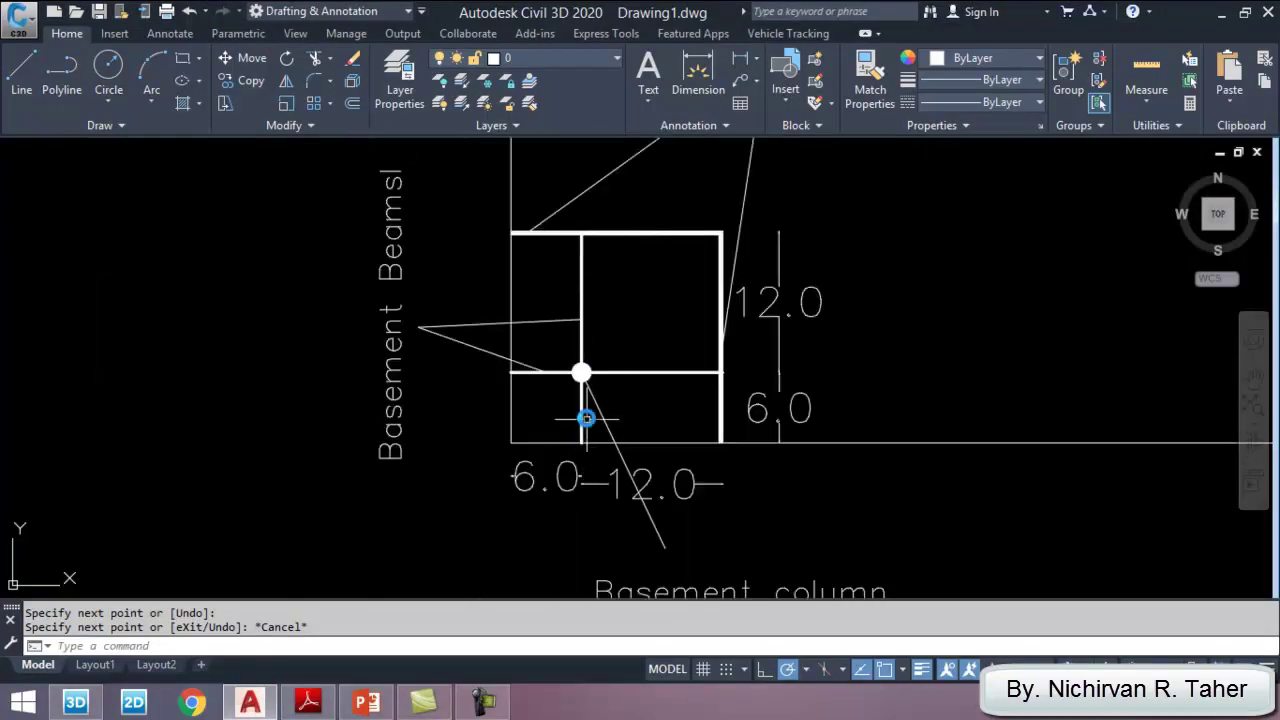
{"action": "scroll", "coordinate": [545, 478], "scroll_direction": "up", "scroll_amount": 2}
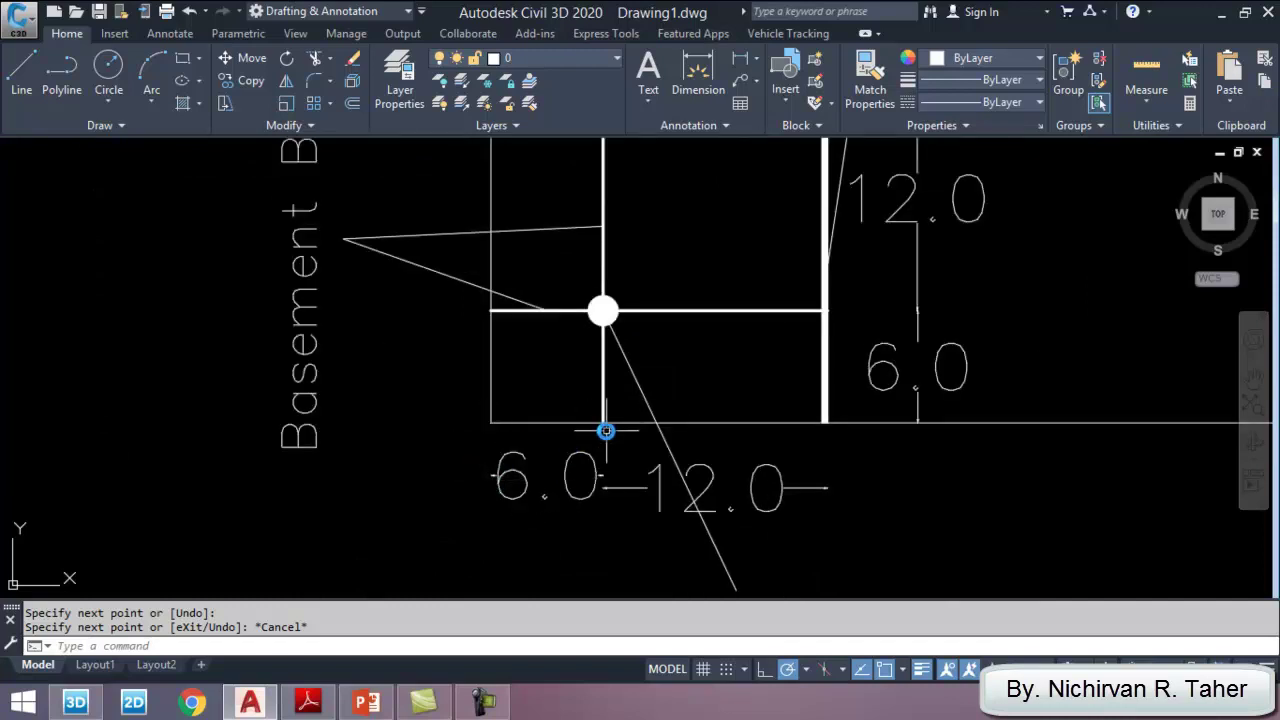
{"action": "scroll", "coordinate": [603, 437], "scroll_direction": "down", "scroll_amount": 3}
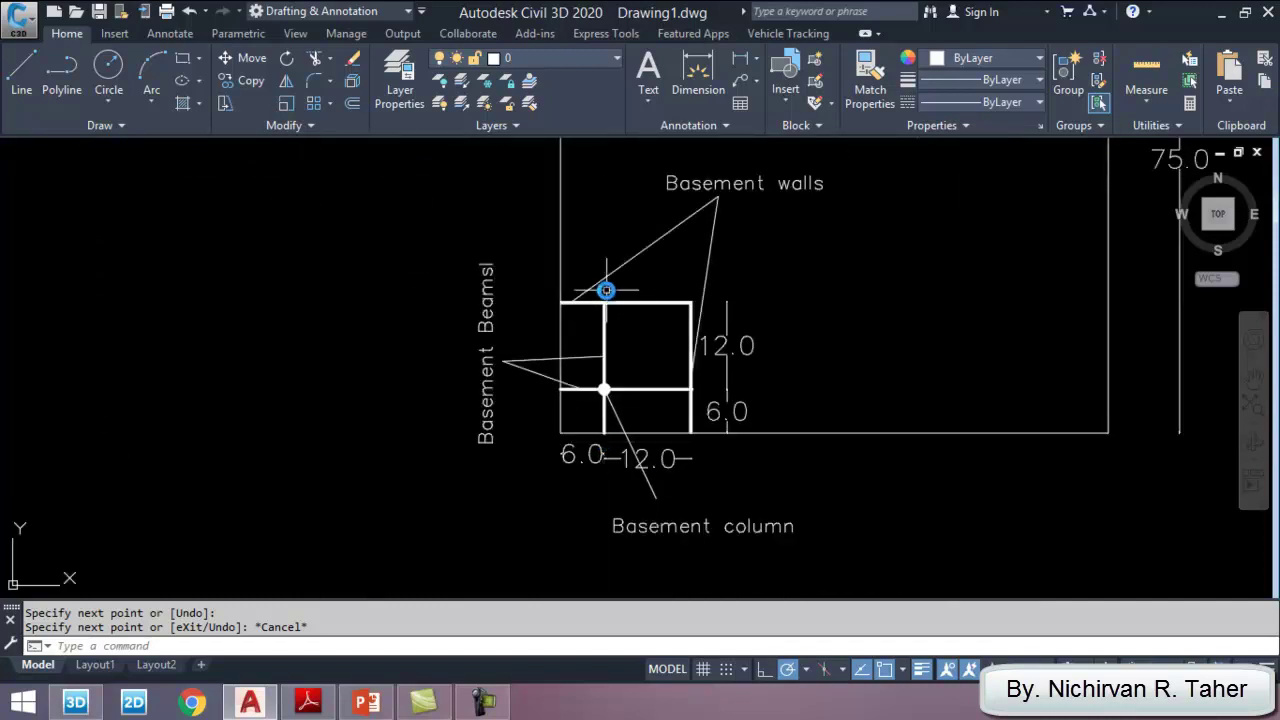
{"action": "scroll", "coordinate": [602, 298], "scroll_direction": "up", "scroll_amount": 4}
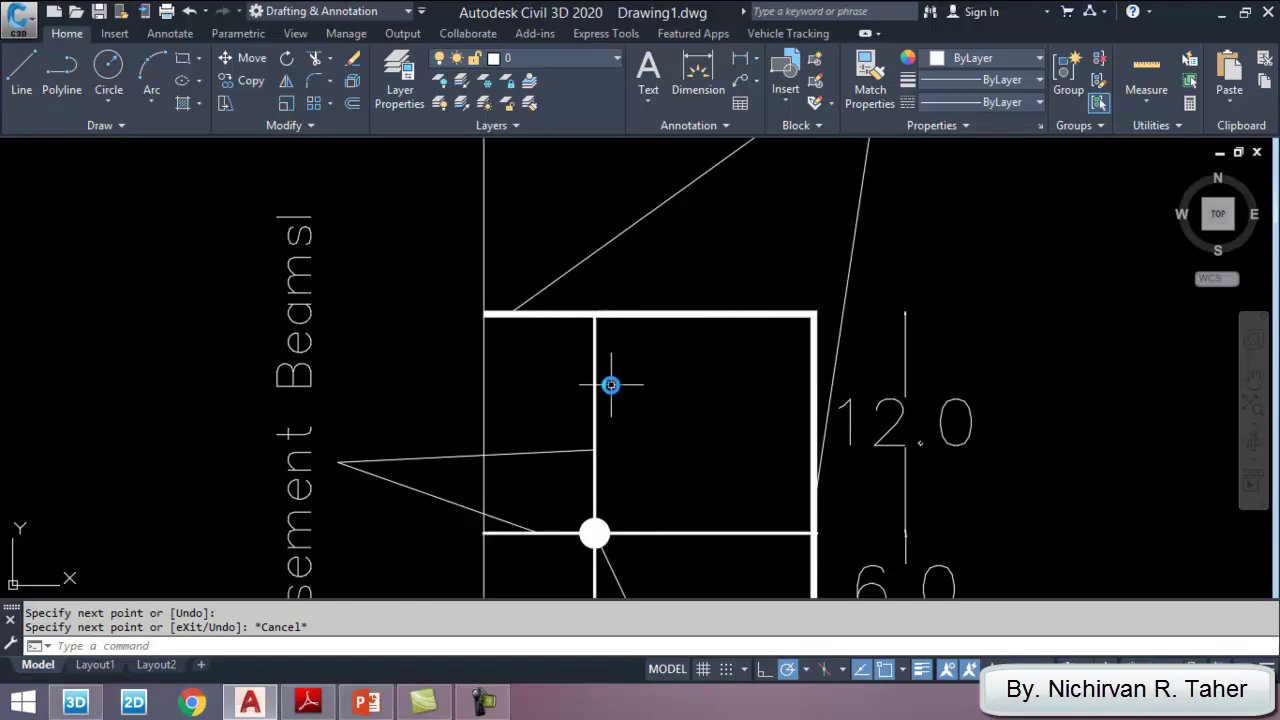
{"action": "scroll", "coordinate": [600, 375], "scroll_direction": "down", "scroll_amount": 4}
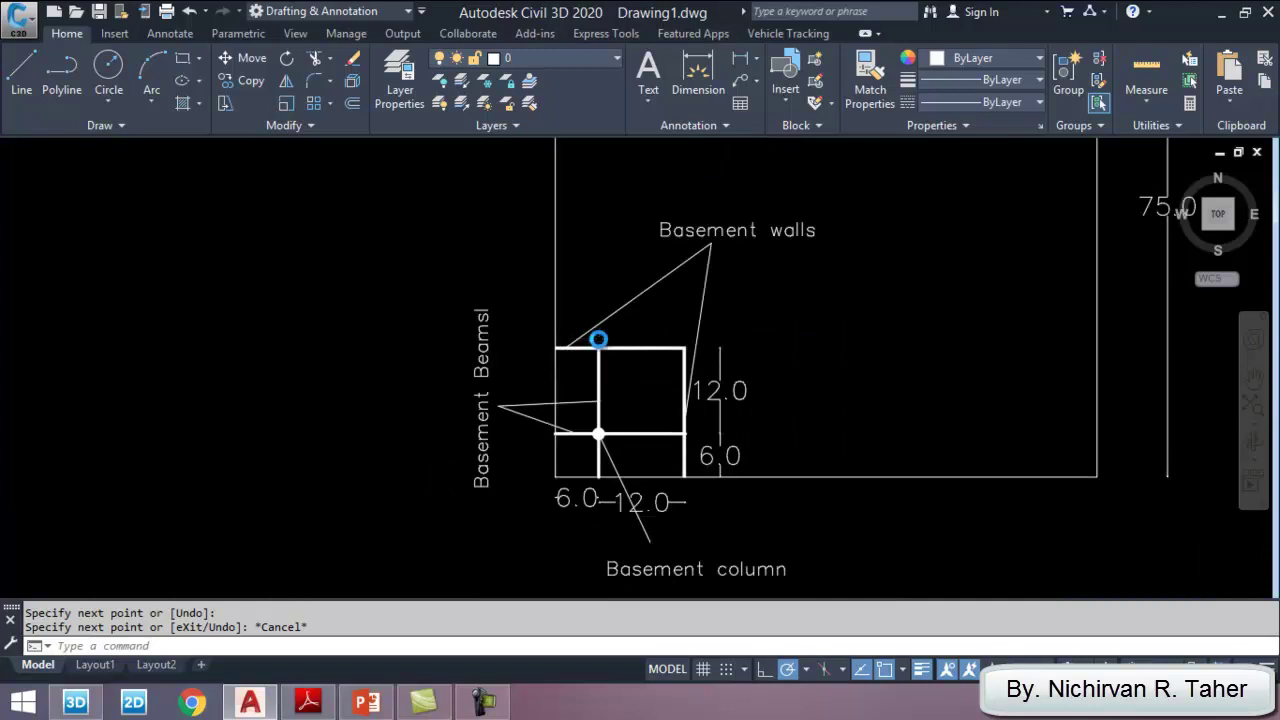
{"action": "scroll", "coordinate": [593, 348], "scroll_direction": "up", "scroll_amount": 2}
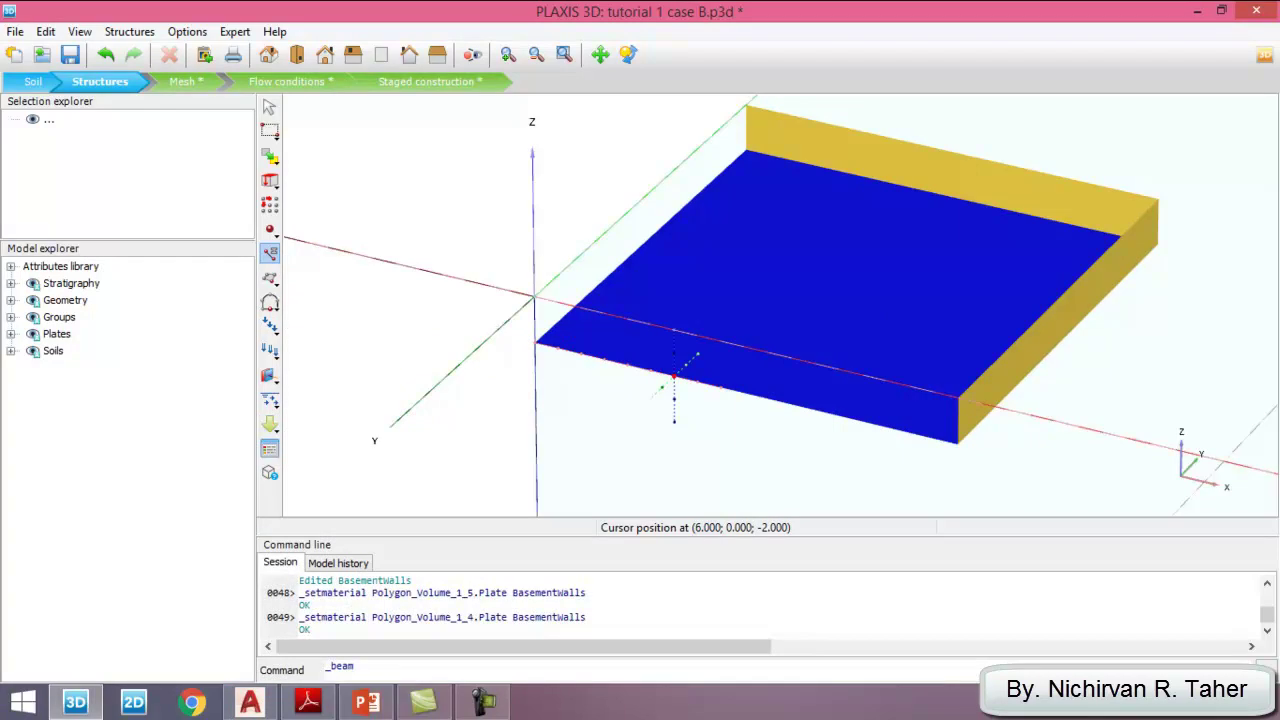
{"action": "left_click", "coordinate": [674, 377]}
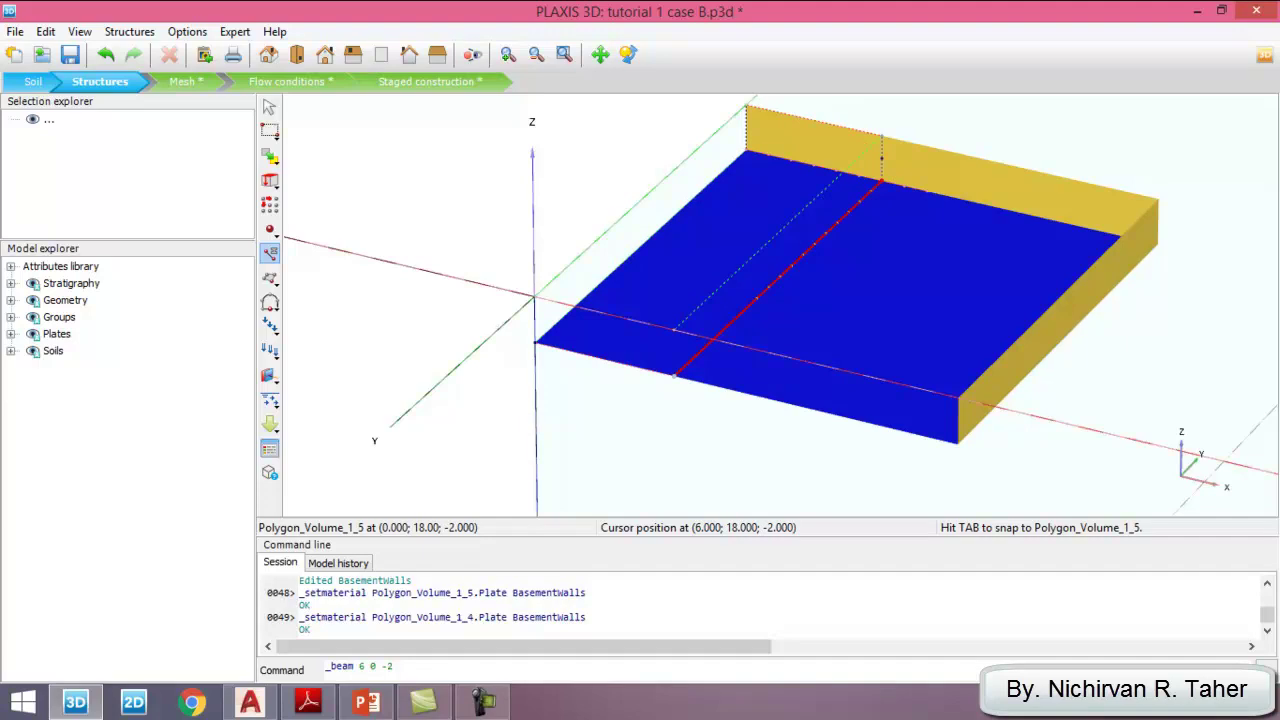
{"action": "left_click", "coordinate": [880, 185]}
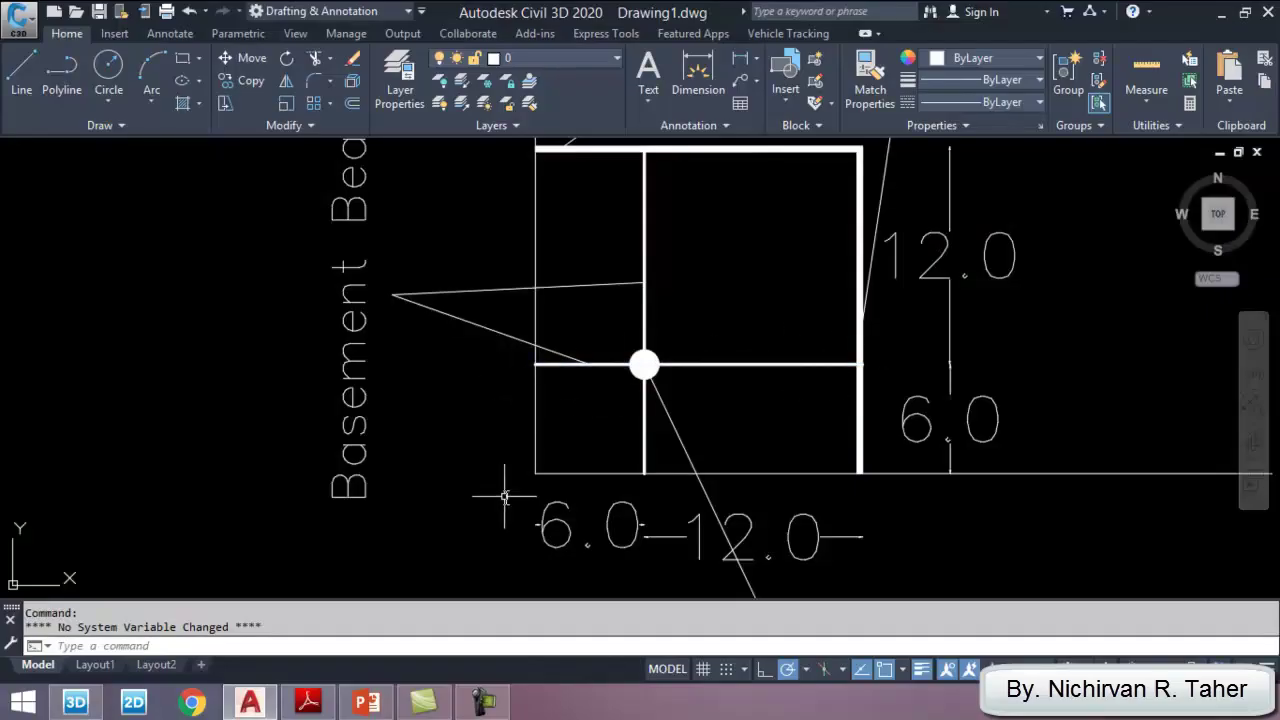
Create a second basement beam from (0, 6, -2) to (18, 6, -2), following the Civil 3D plan
{"action": "scroll", "coordinate": [555, 368], "scroll_direction": "down", "scroll_amount": 2}
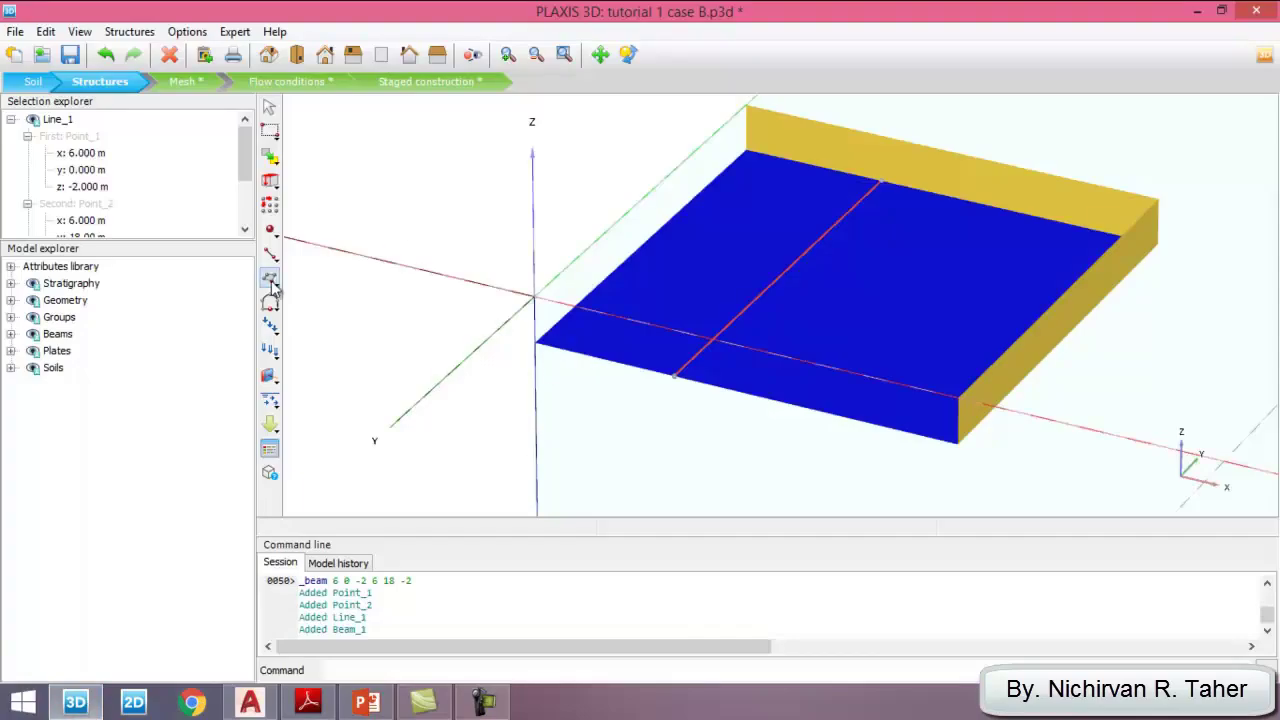
{"action": "left_click", "coordinate": [271, 256]}
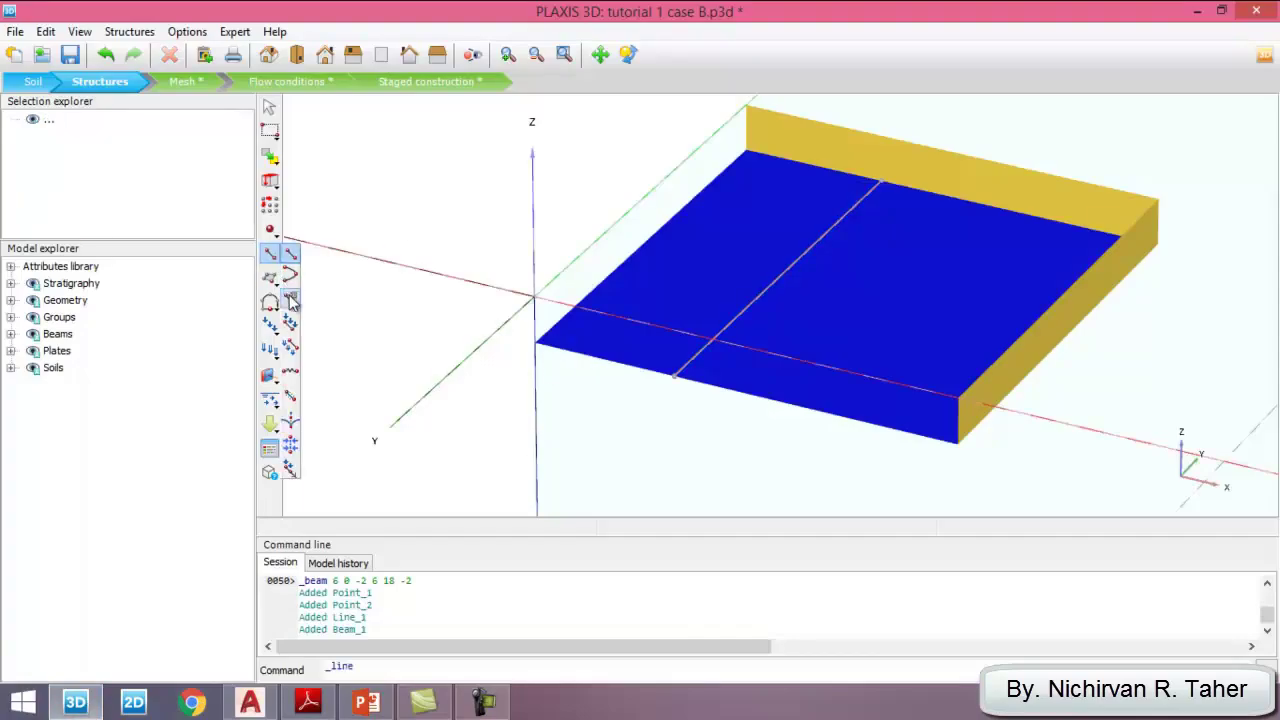
{"action": "left_click", "coordinate": [291, 301]}
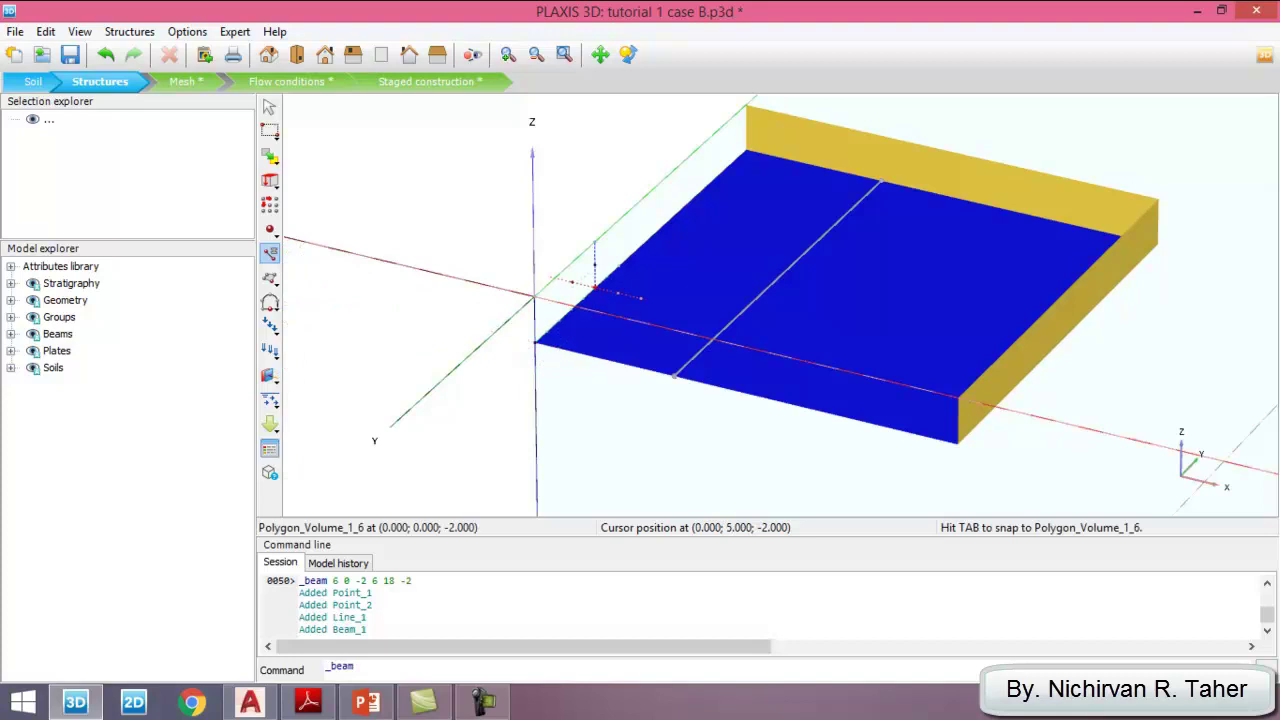
{"action": "left_click", "coordinate": [606, 274]}
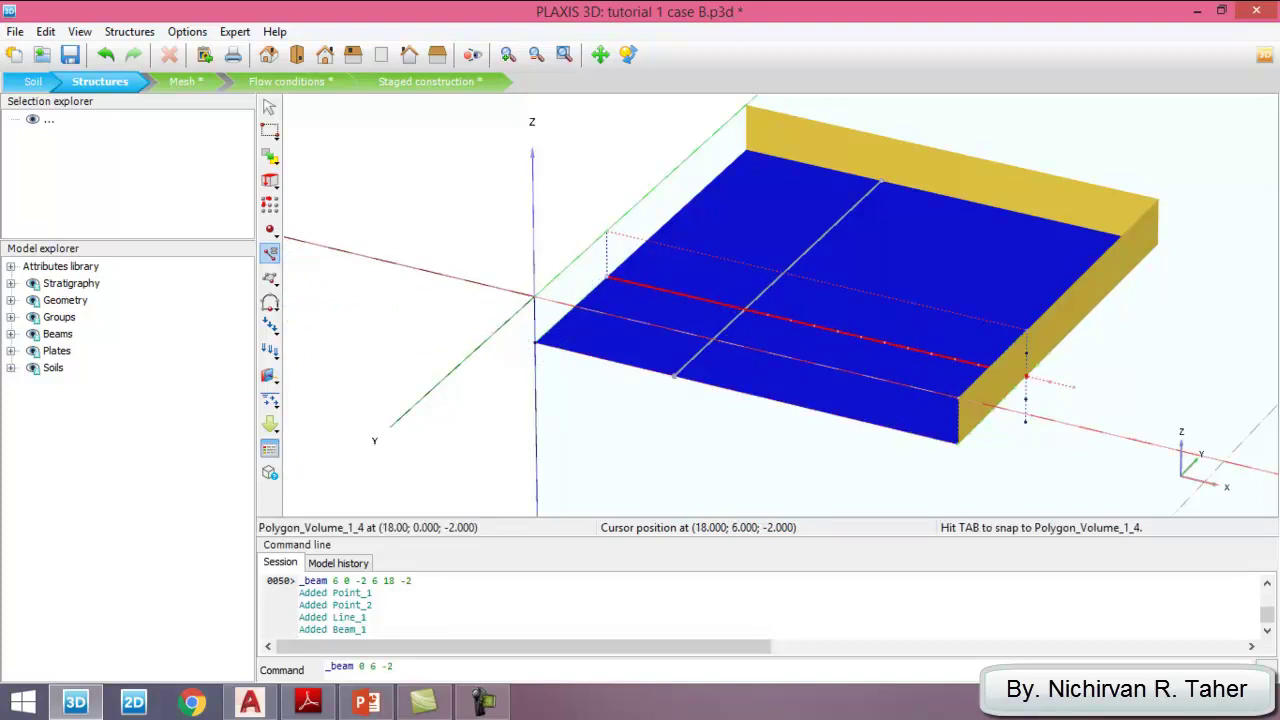
{"action": "left_click", "coordinate": [1026, 376]}
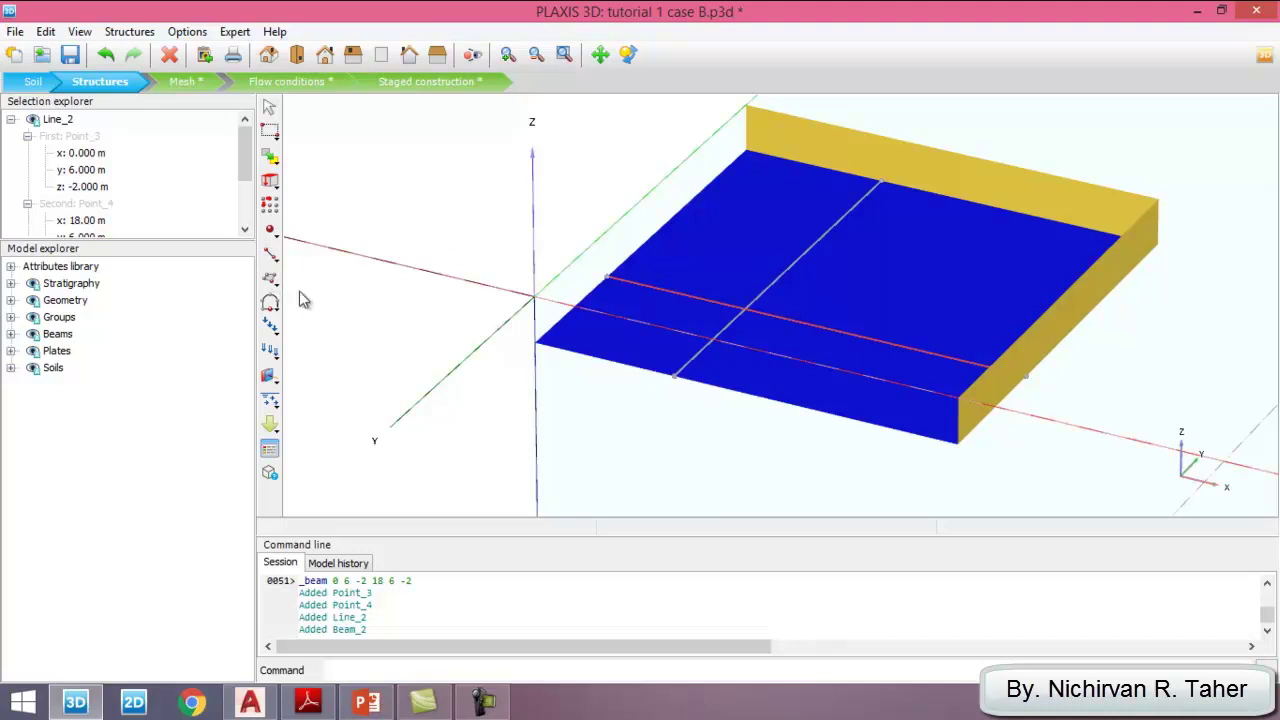
Check the column location in the Civil 3D plan and model the basement column as a beam from (6, 6, -2) to (6, 6, 0)
{"action": "left_click", "coordinate": [250, 702]}
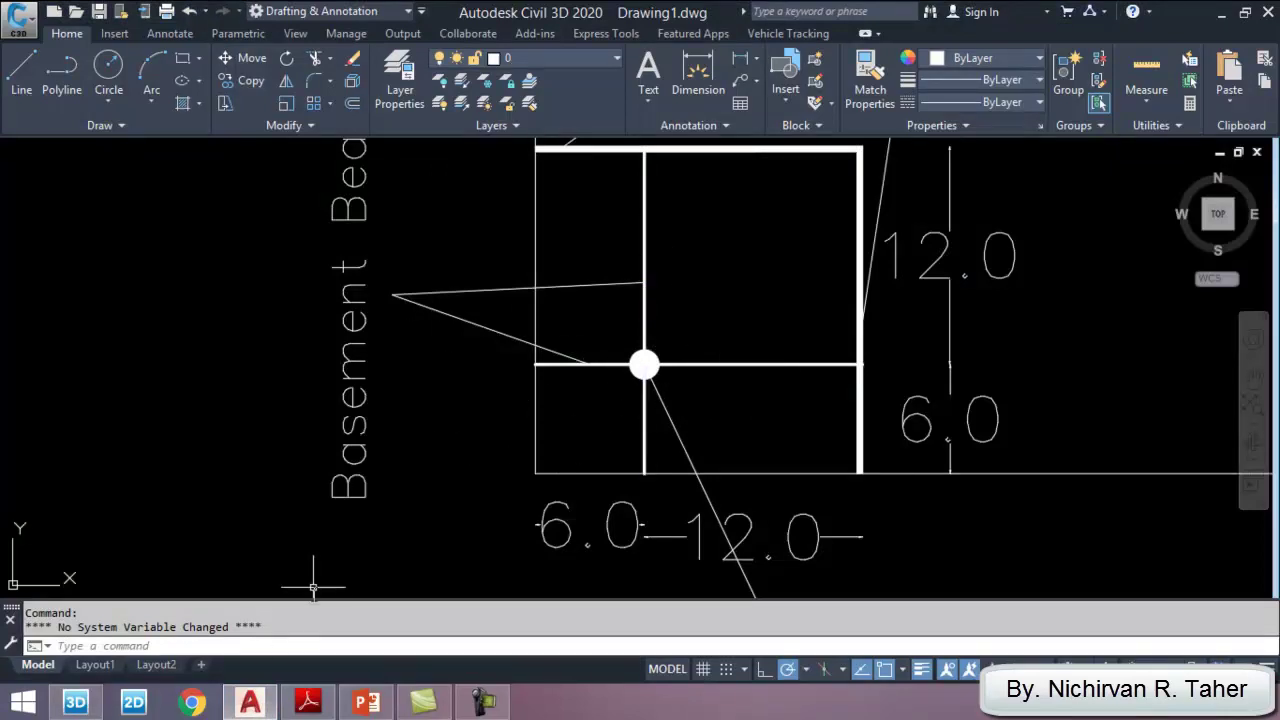
{"action": "left_click", "coordinate": [75, 702]}
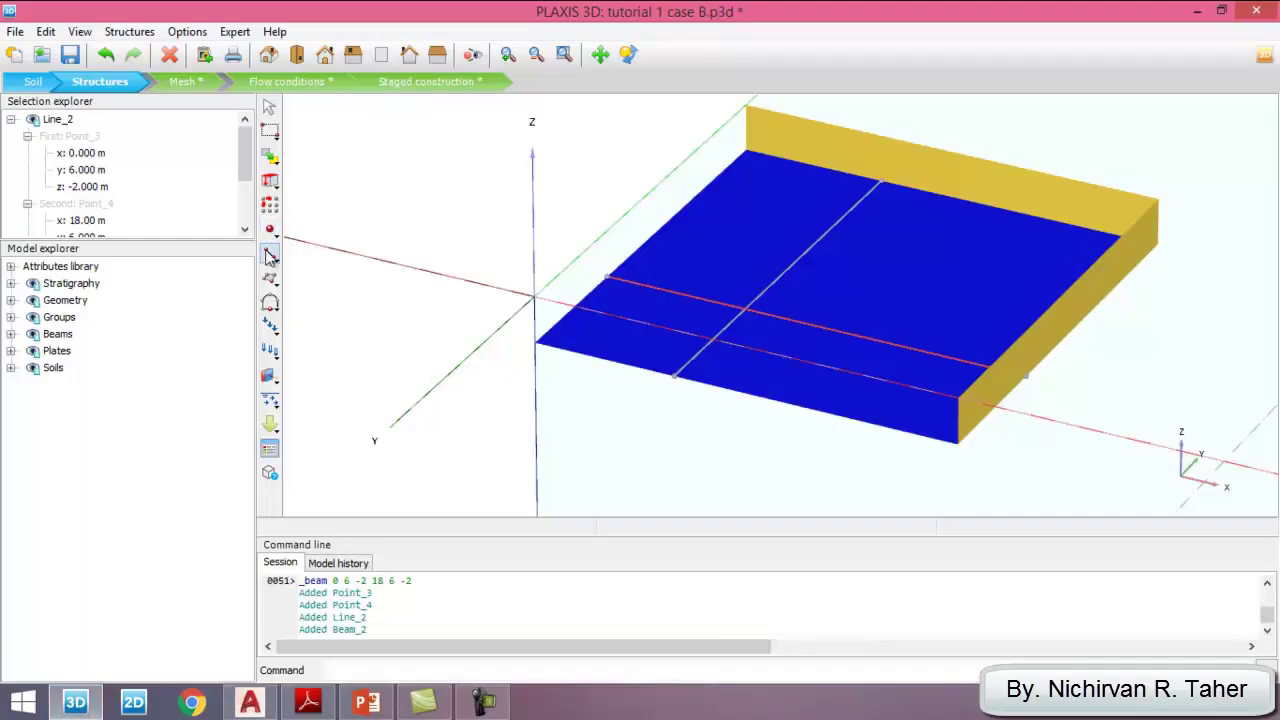
{"action": "left_click", "coordinate": [271, 255]}
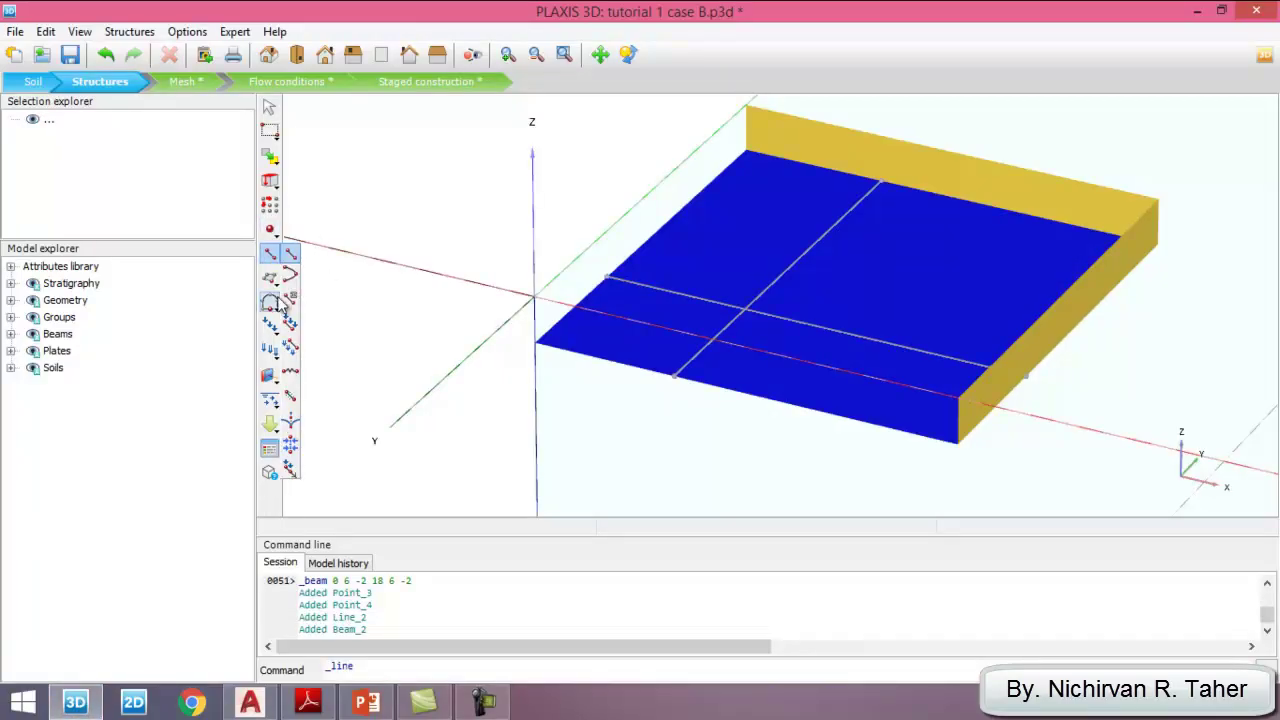
{"action": "left_click", "coordinate": [291, 301]}
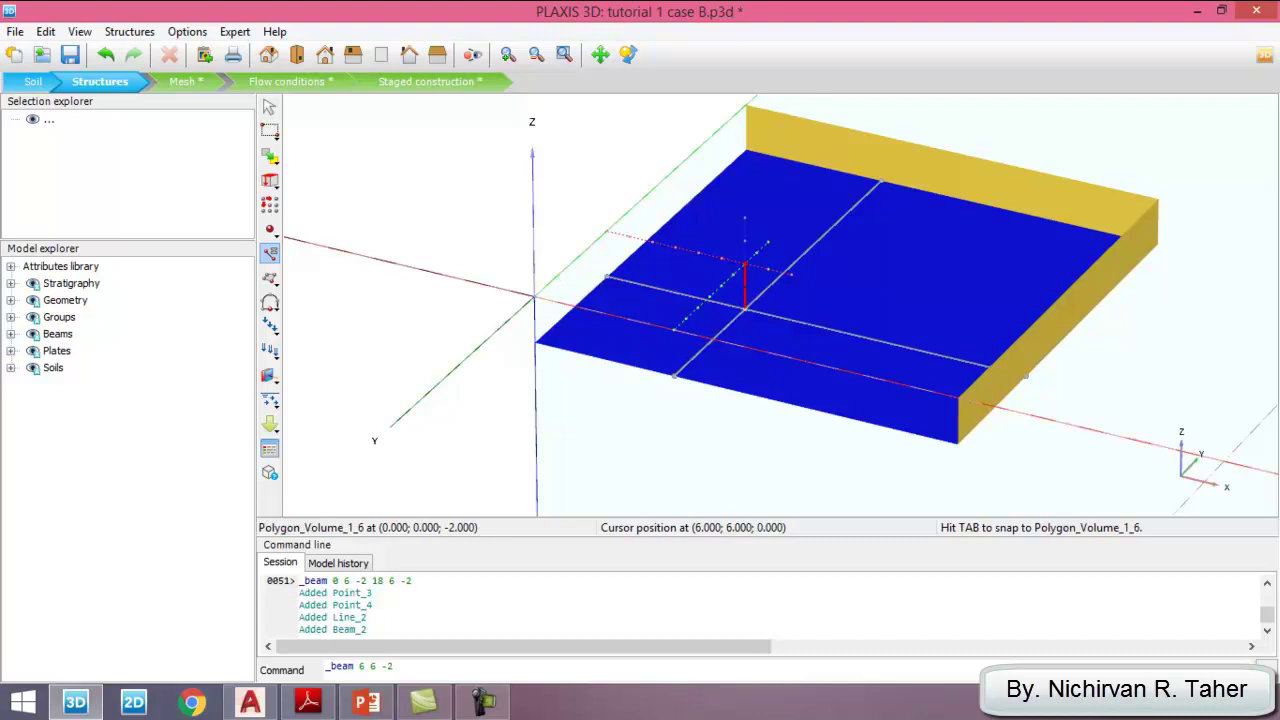
{"action": "left_click", "coordinate": [744, 265]}
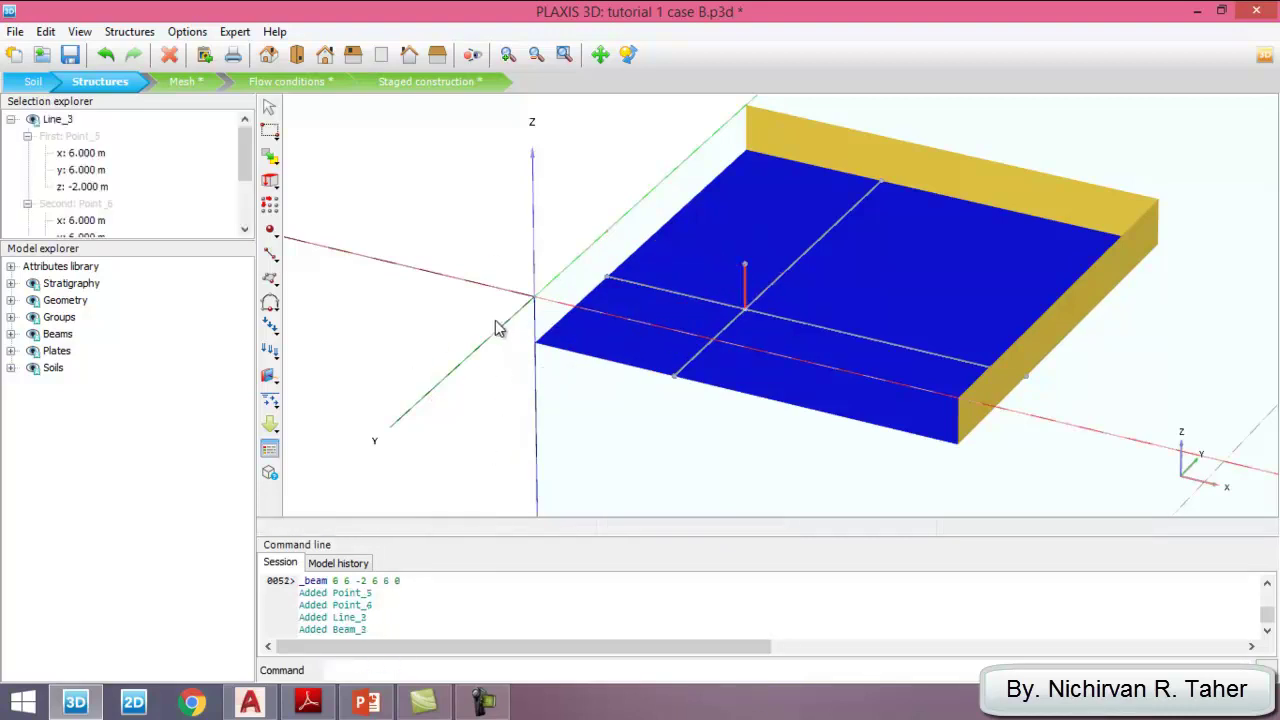
{"action": "left_click", "coordinate": [514, 246]}
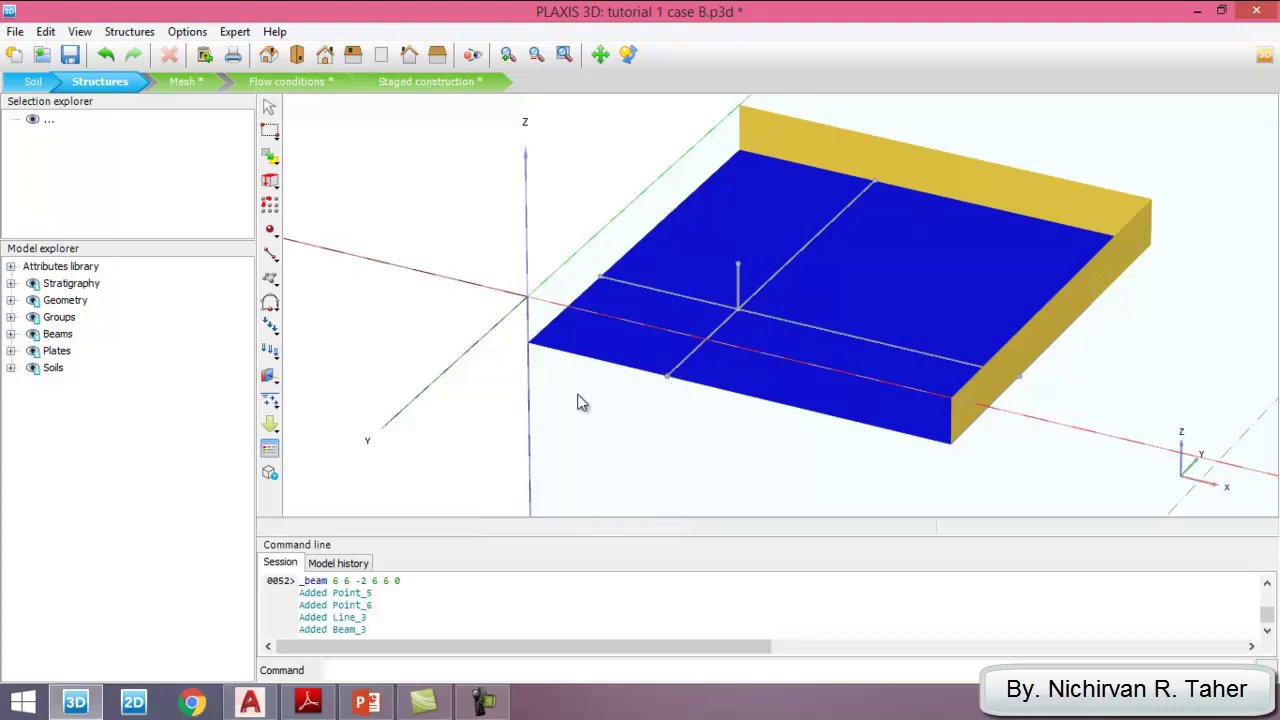
Create a new beam material set named "basement column" in the project materials
{"action": "left_click", "coordinate": [271, 448]}
{"action": "left_click", "coordinate": [784, 136]}
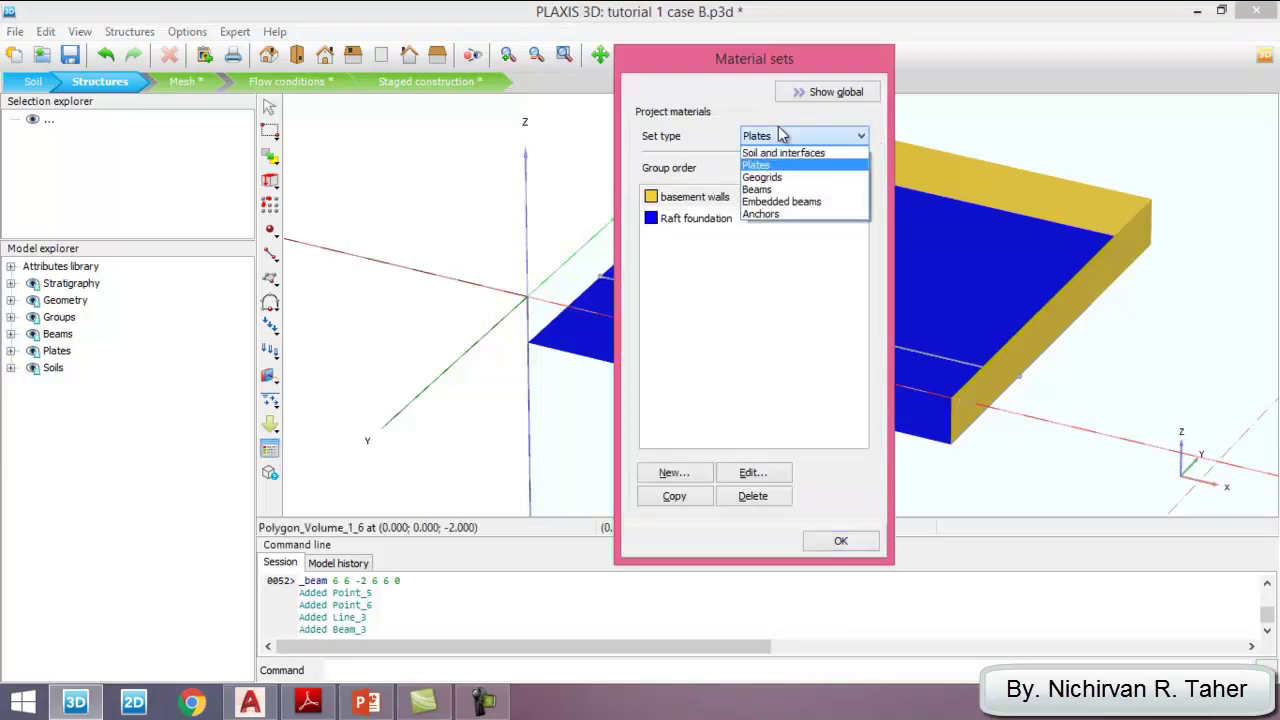
{"action": "left_click", "coordinate": [773, 189]}
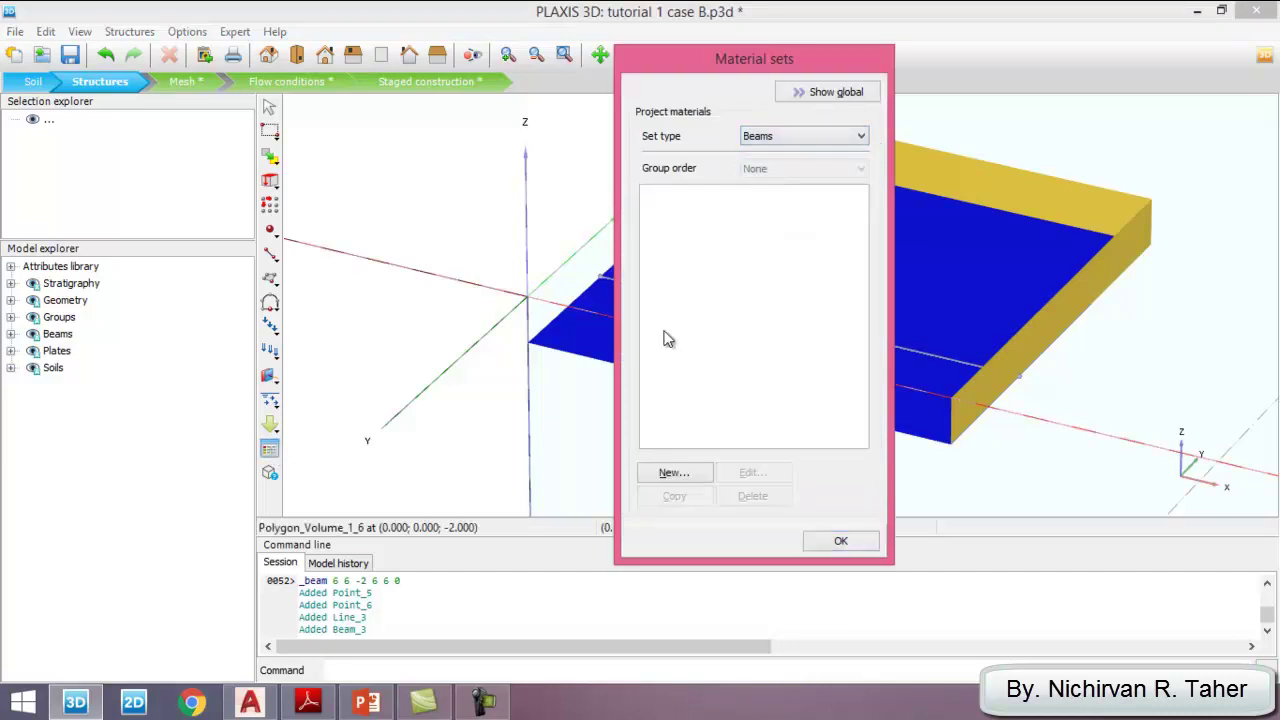
{"action": "left_click", "coordinate": [680, 475]}
{"action": "left_click", "coordinate": [474, 122]}
{"action": "left_click_drag", "start_coordinate": [474, 122], "coordinate": [330, 127]}
{"action": "type", "text": "bas"}
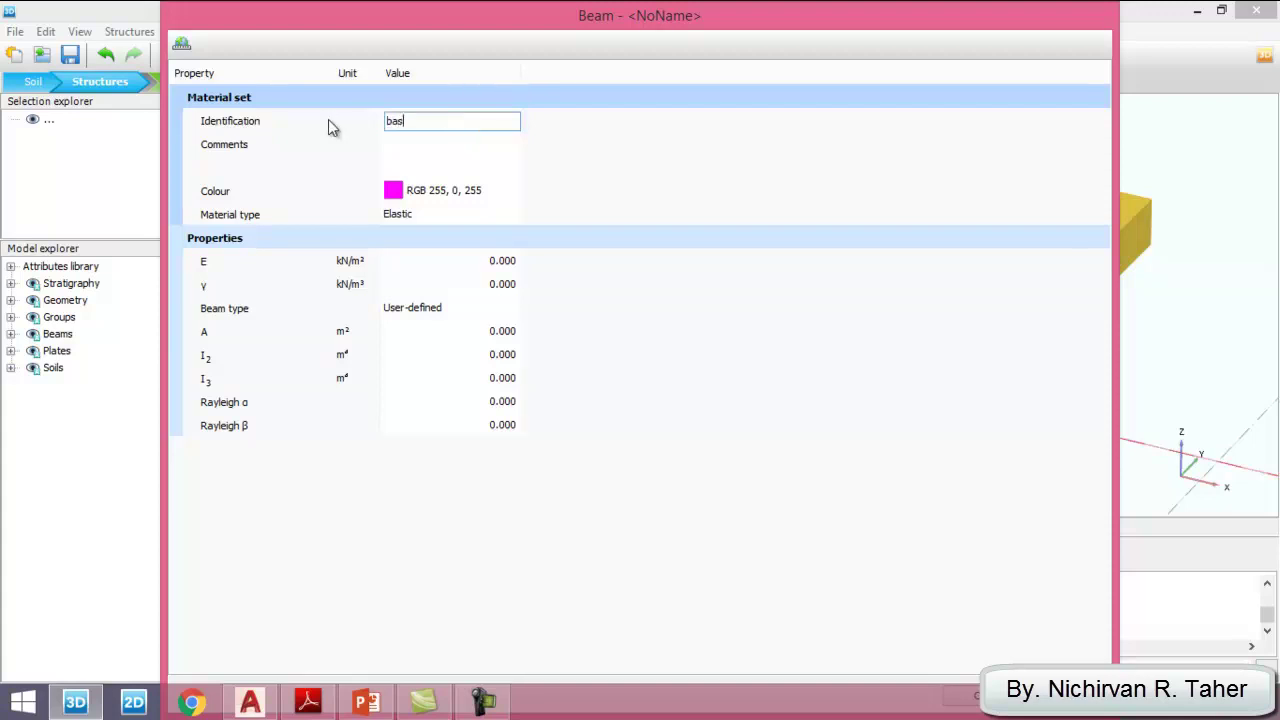
{"action": "type", "text": "ement column"}
Set the basement column material's E to 3e7 kN/m² and γ to 24 kN/m³, following the structural materials table in PowerPoint
{"action": "left_click", "coordinate": [477, 260]}
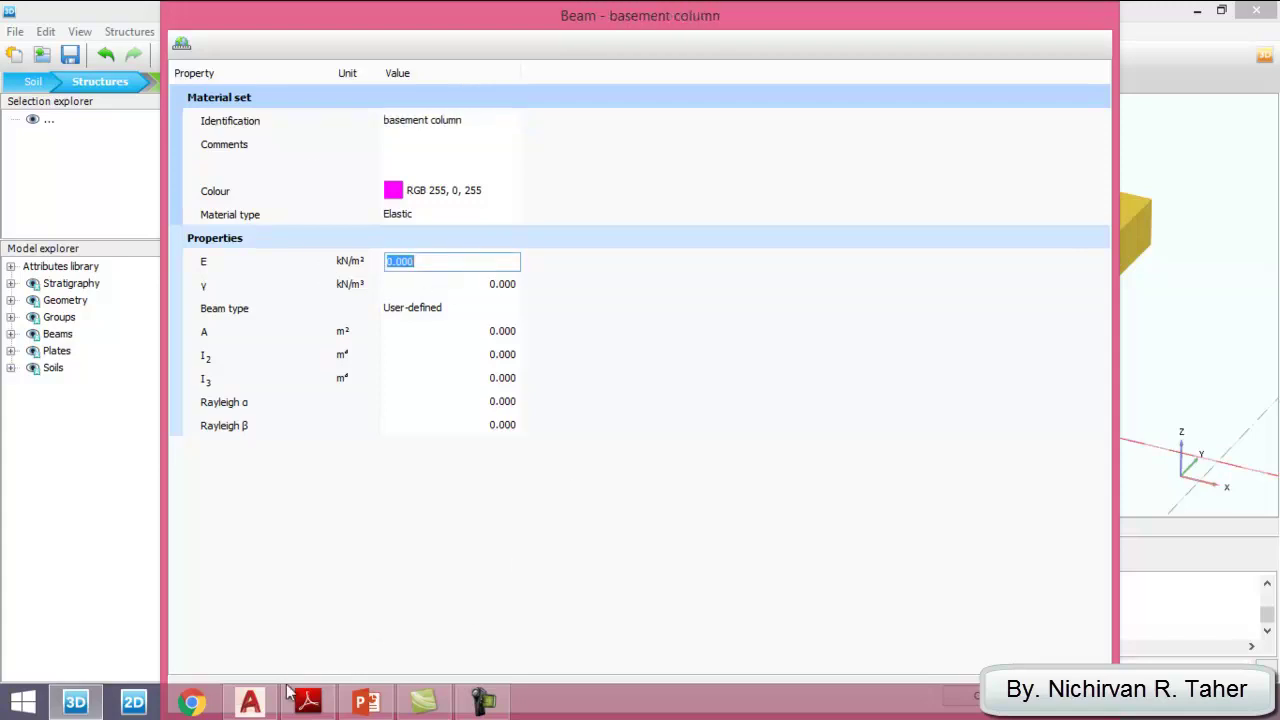
{"action": "left_click", "coordinate": [370, 703]}
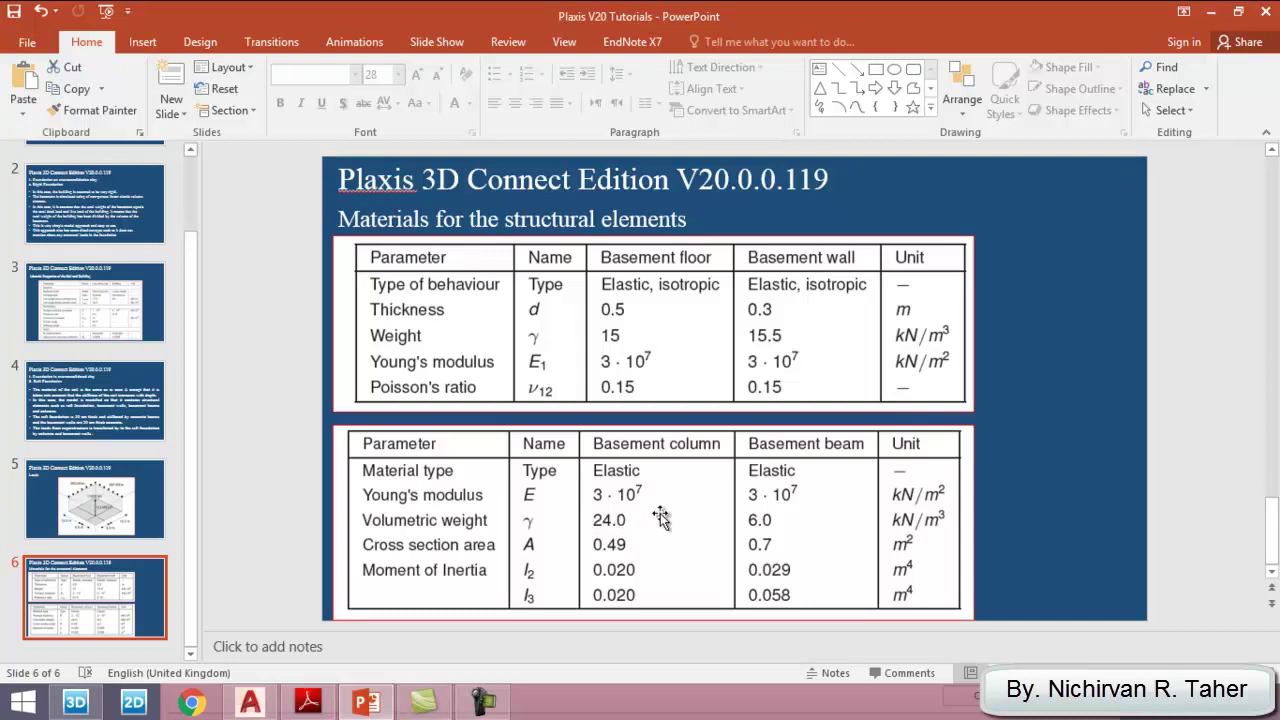
{"action": "left_click", "coordinate": [75, 703]}
{"action": "type", "text": "3"}
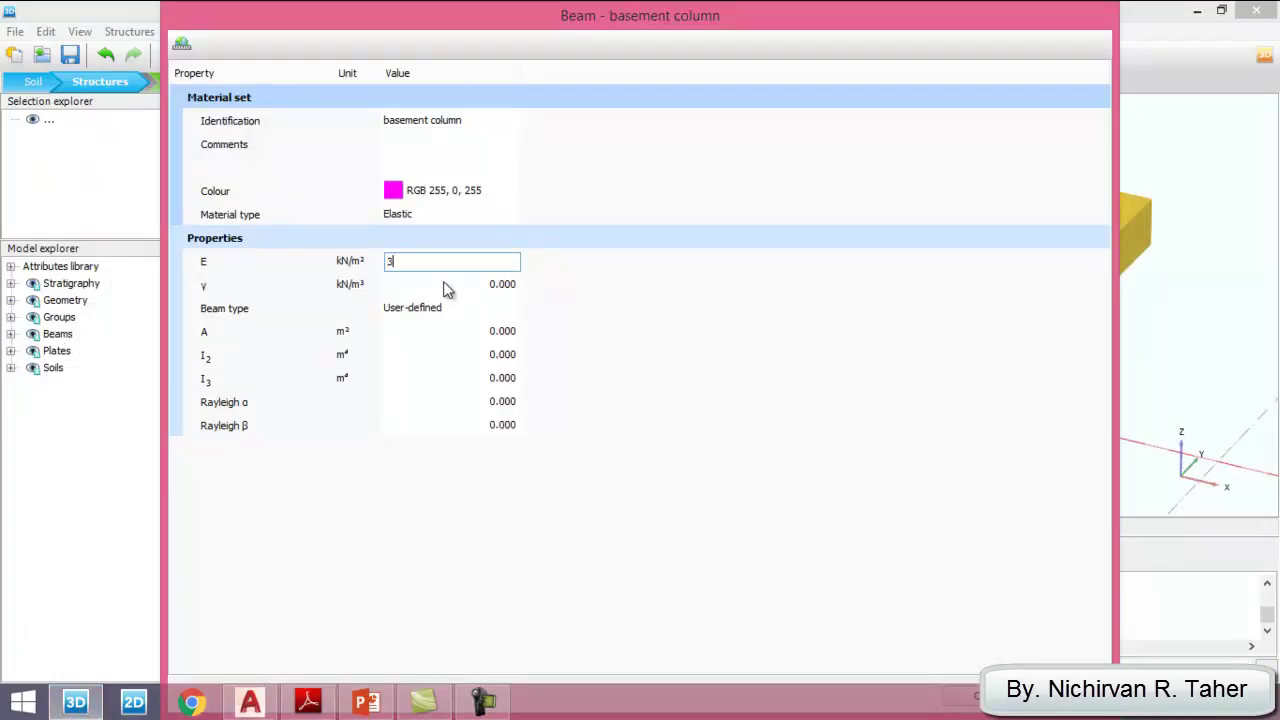
{"action": "type", "text": "e7"}
{"action": "left_click", "coordinate": [471, 284]}
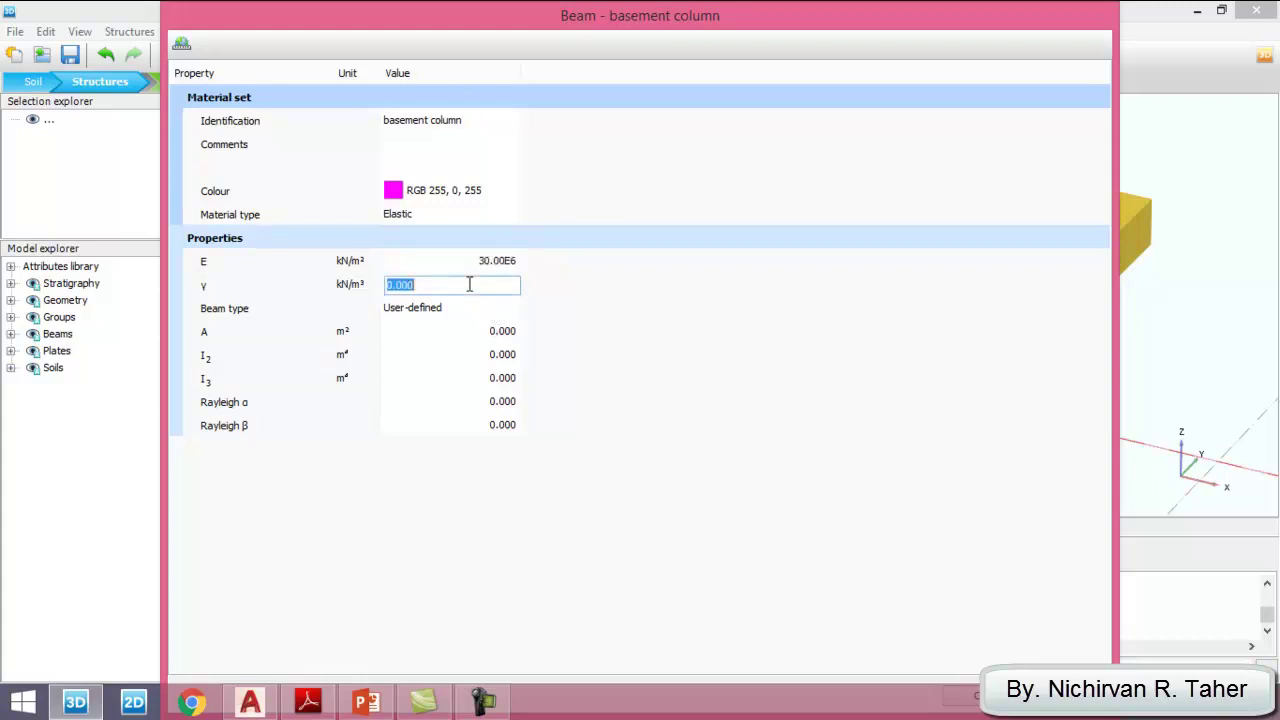
{"action": "left_click", "coordinate": [368, 705]}
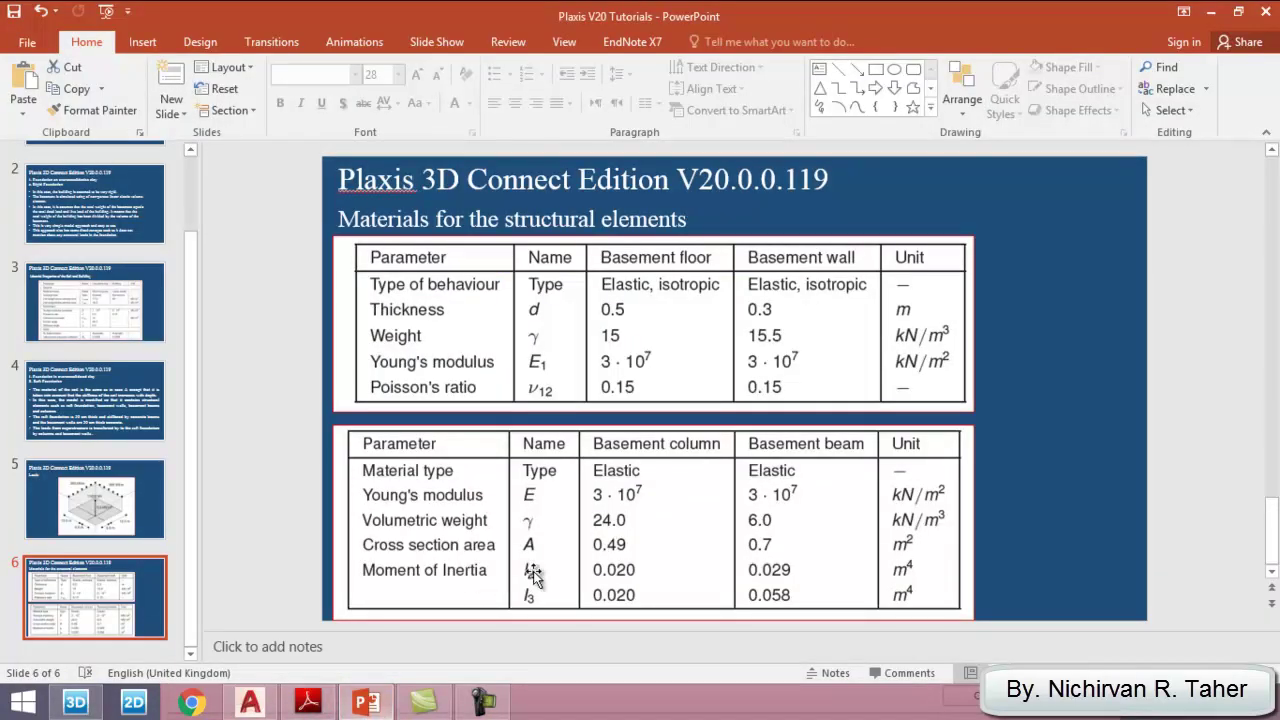
{"action": "left_click", "coordinate": [368, 705]}
{"action": "type", "text": "24"}
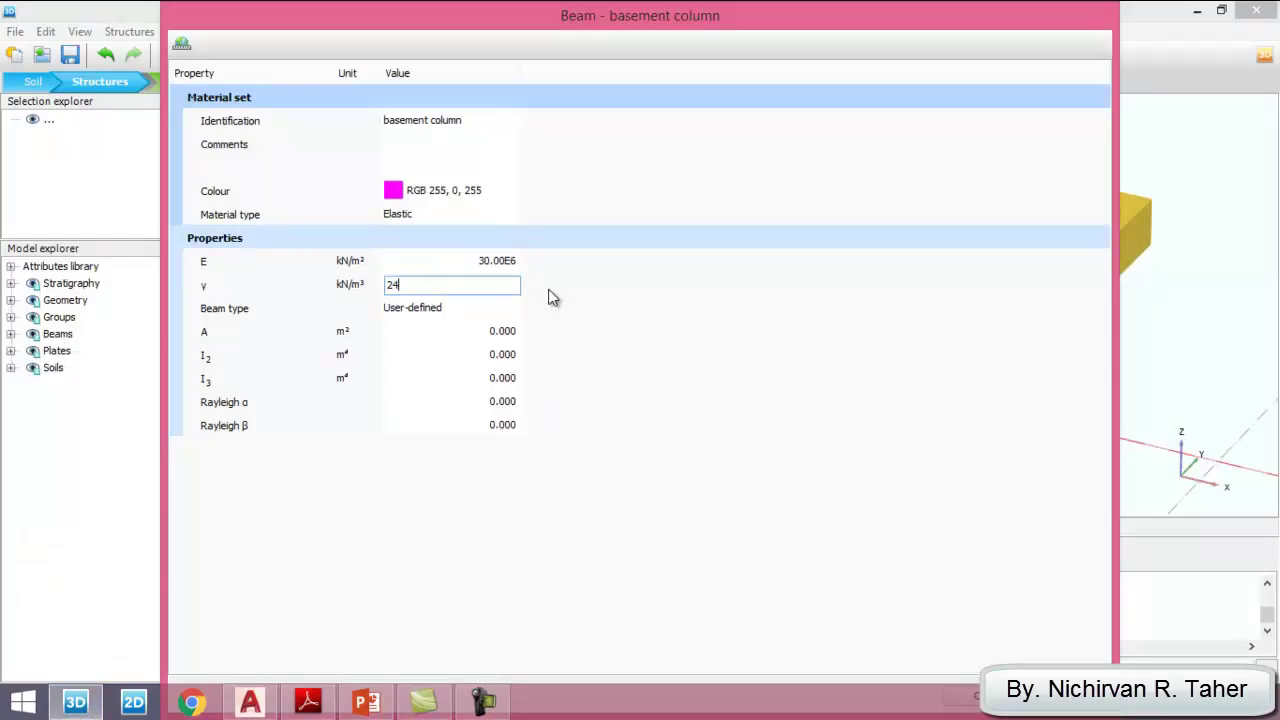
Check the column's cross section area in the PowerPoint table and set A to 0.49 m² in PLAXIS 3D
{"action": "left_click", "coordinate": [479, 332]}
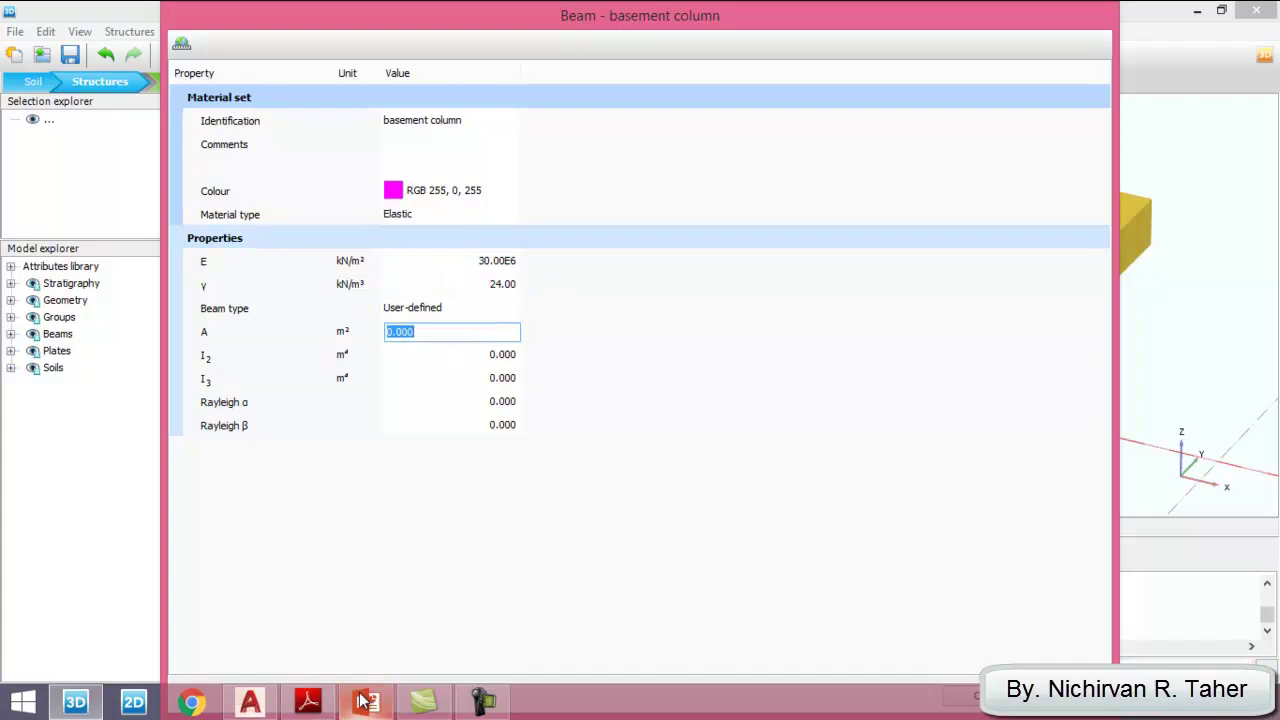
{"action": "mouse_move", "coordinate": [363, 700]}
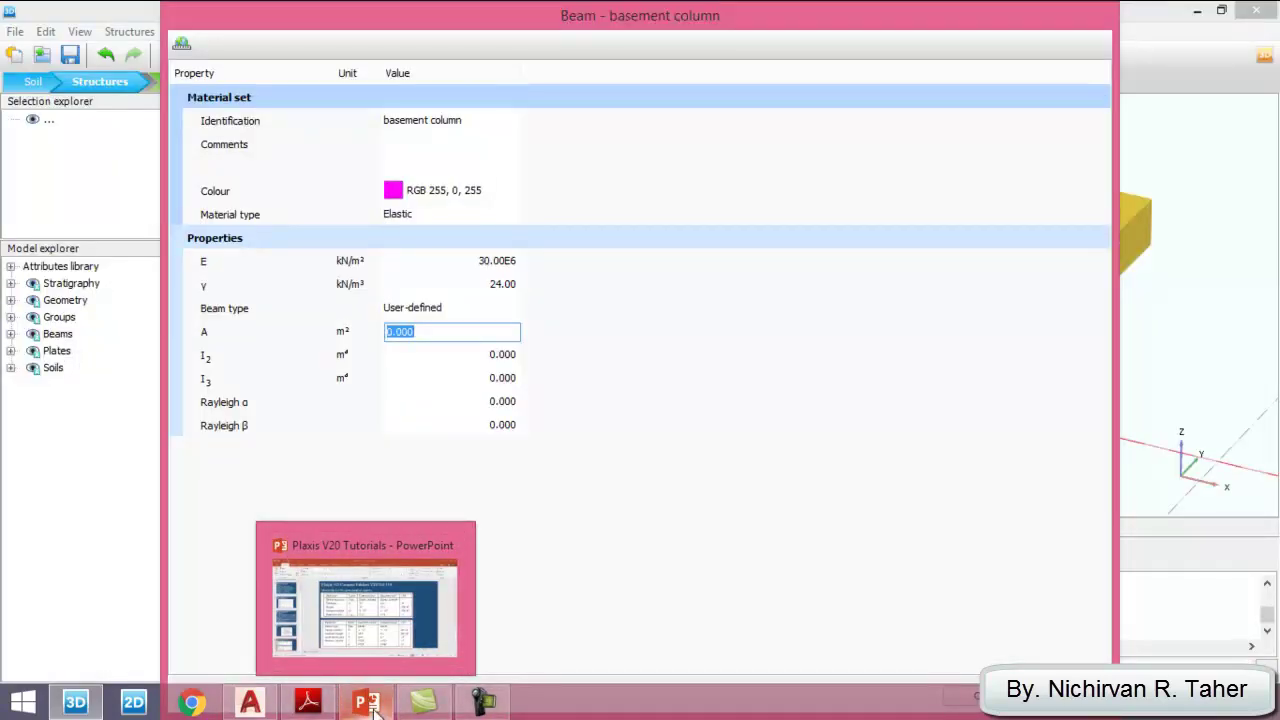
{"action": "left_click", "coordinate": [374, 705]}
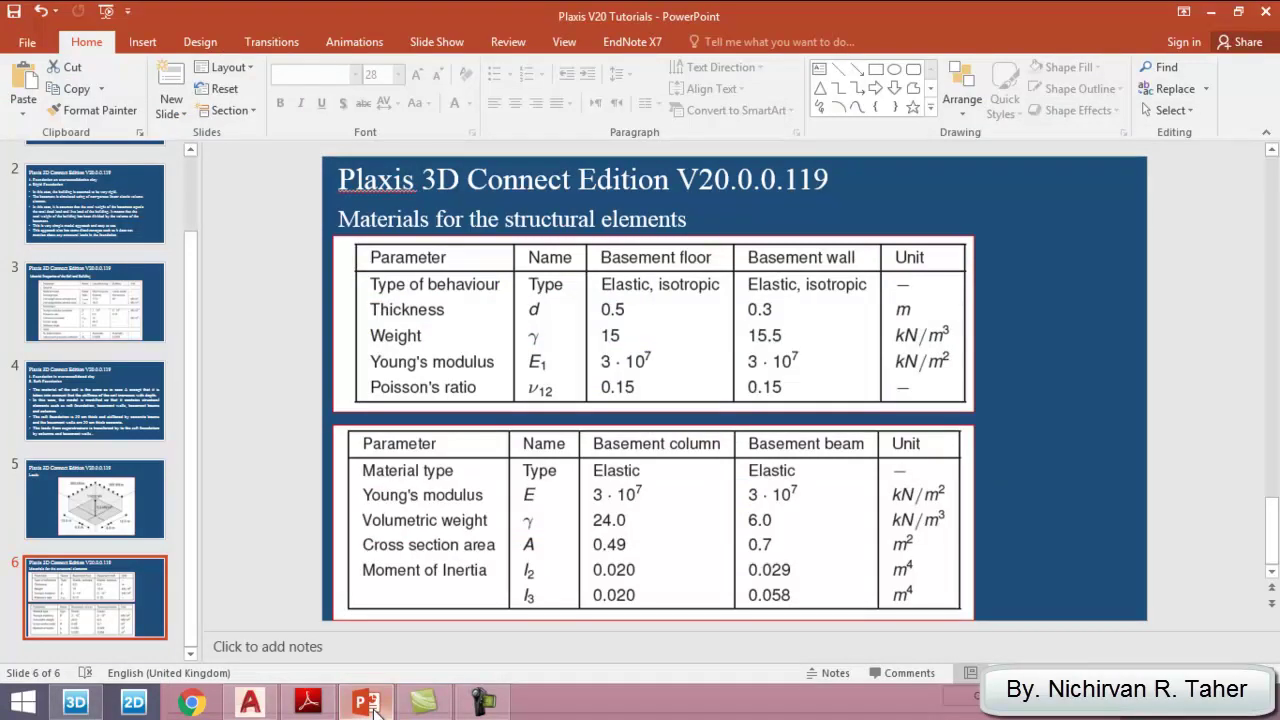
{"action": "left_click", "coordinate": [368, 703]}
{"action": "type", "text": "0.49"}
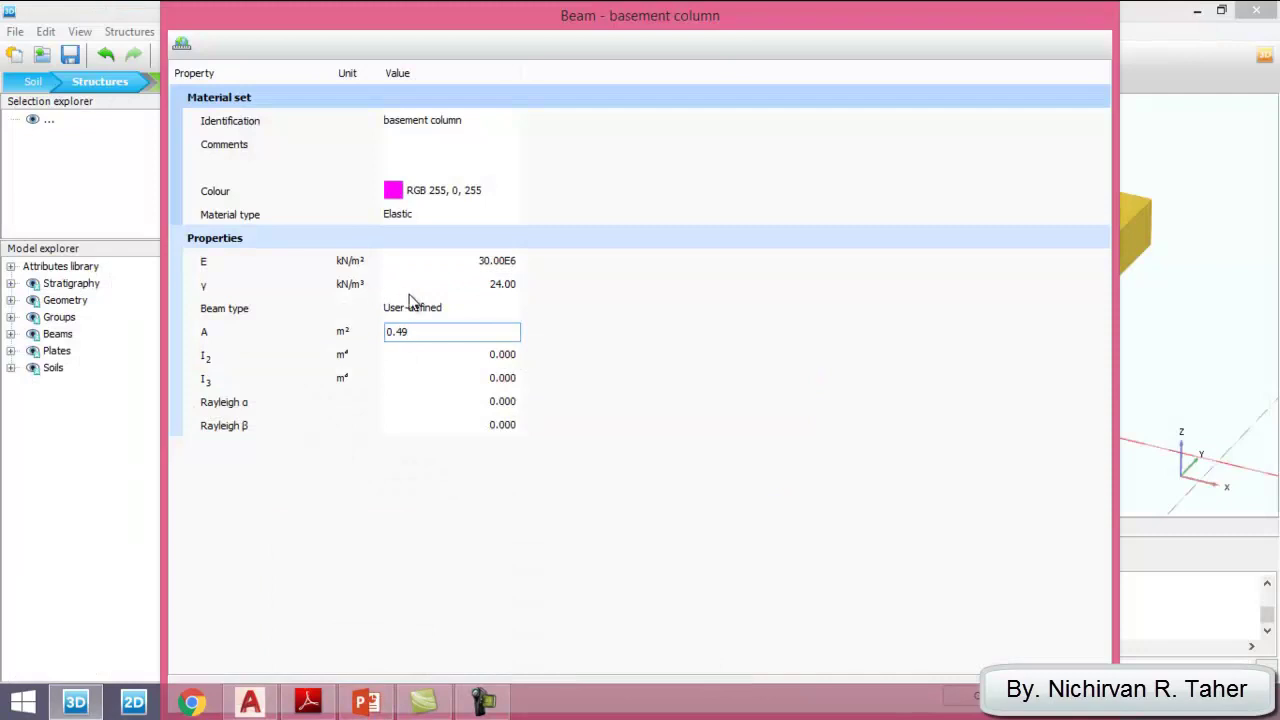
Look up the column's moments of inertia in the PowerPoint table and set both I2 and I3 to 0.02 m⁴
{"action": "left_click", "coordinate": [474, 358]}
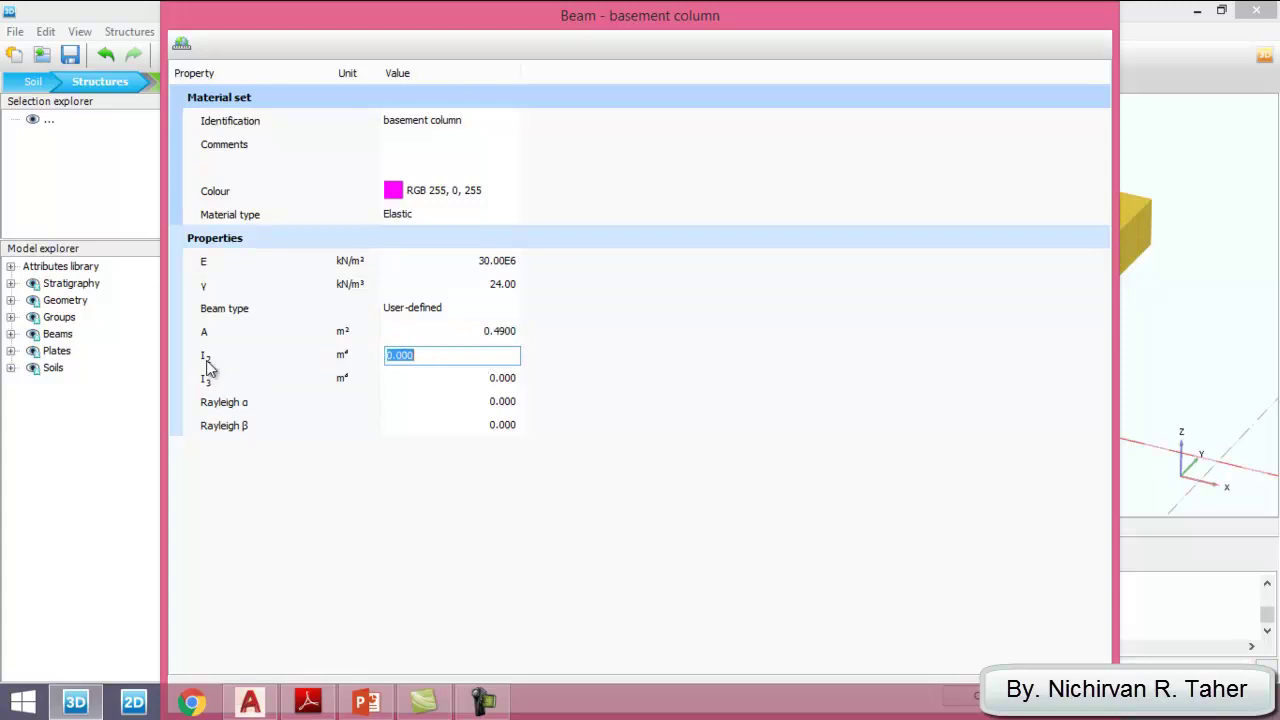
{"action": "left_click", "coordinate": [366, 702]}
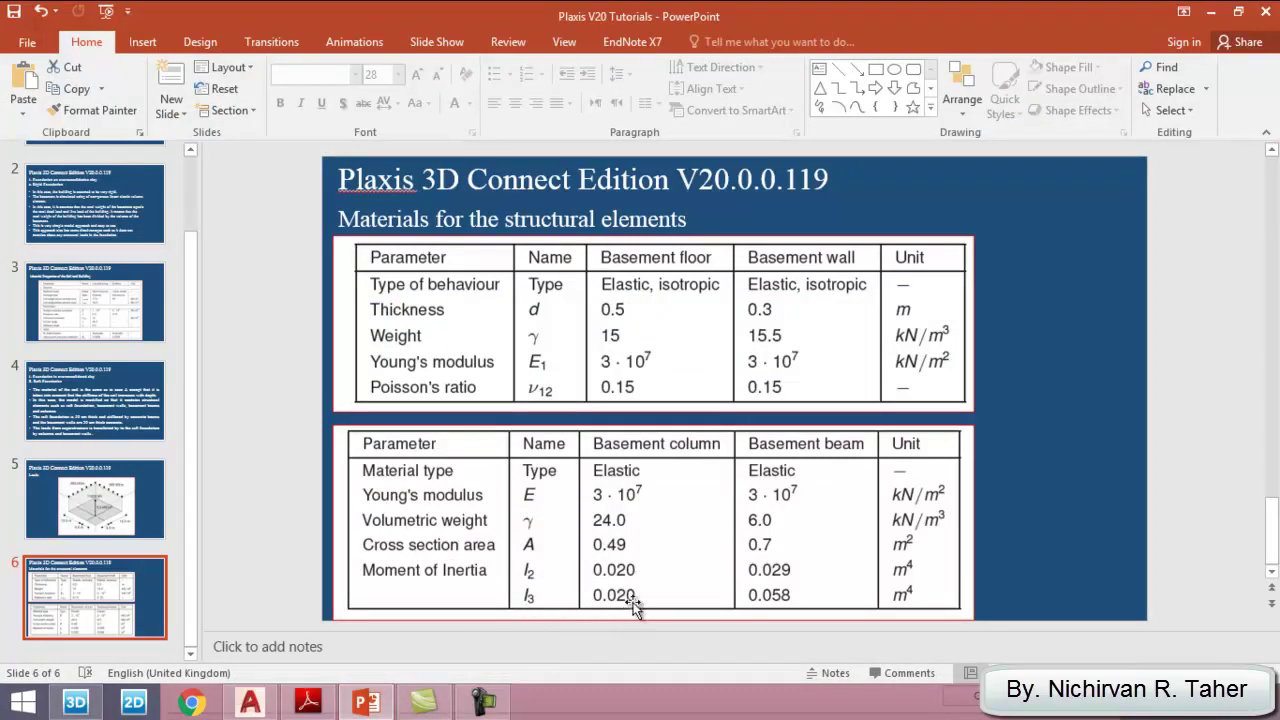
{"action": "left_click", "coordinate": [75, 702]}
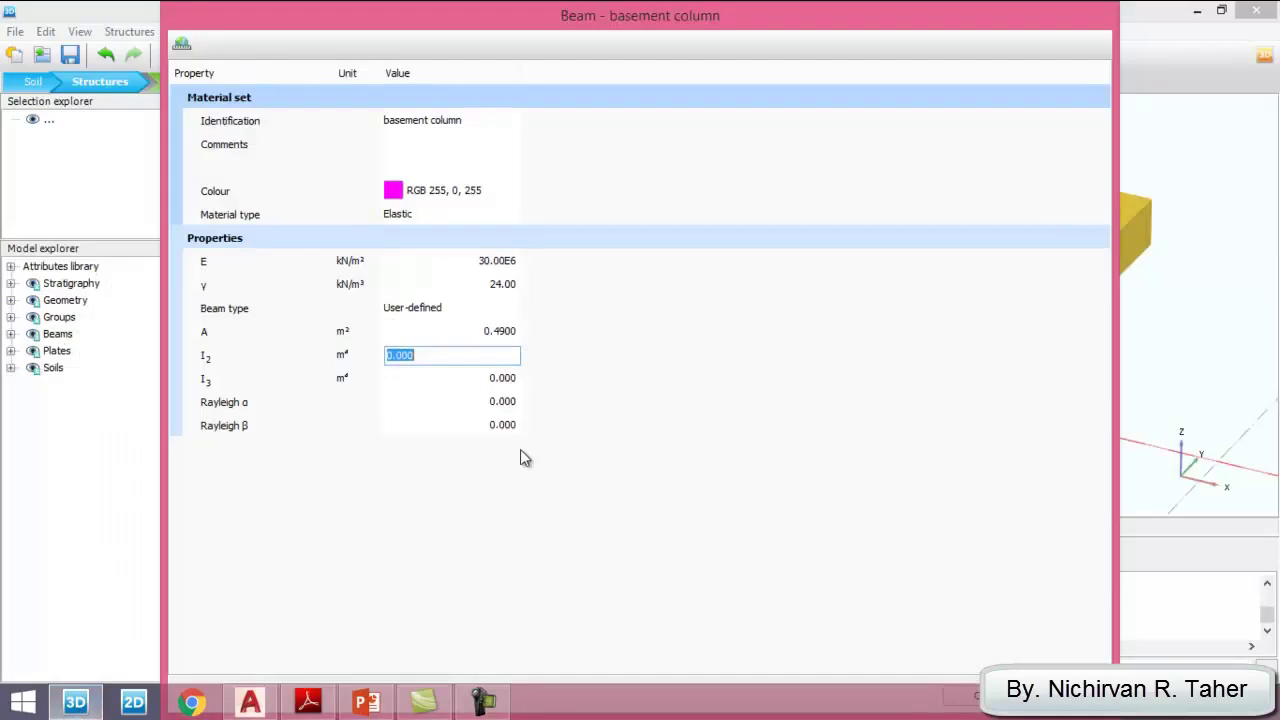
{"action": "type", "text": "0.02"}
{"action": "left_click", "coordinate": [480, 380]}
{"action": "type", "text": "0."}
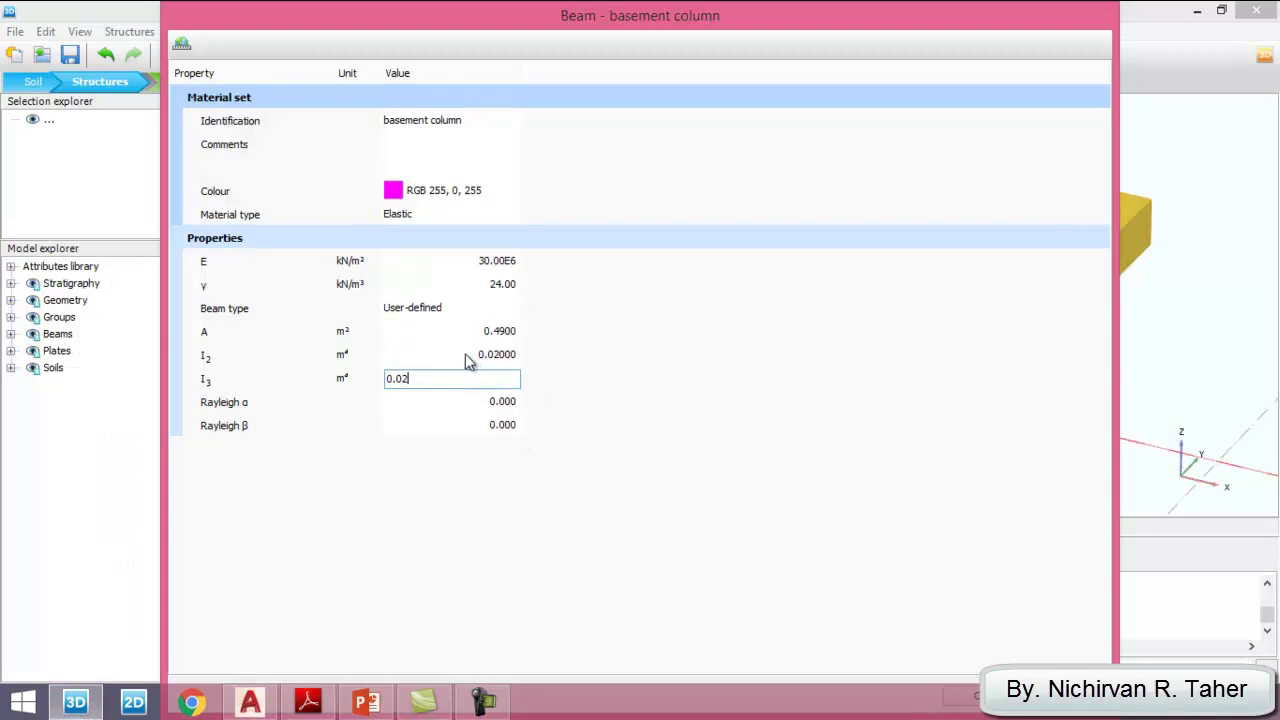
{"action": "left_click", "coordinate": [472, 355]}
Confirm the basement column material and assign it to the vertical column beam in the model
{"action": "double_click", "coordinate": [707, 24]}
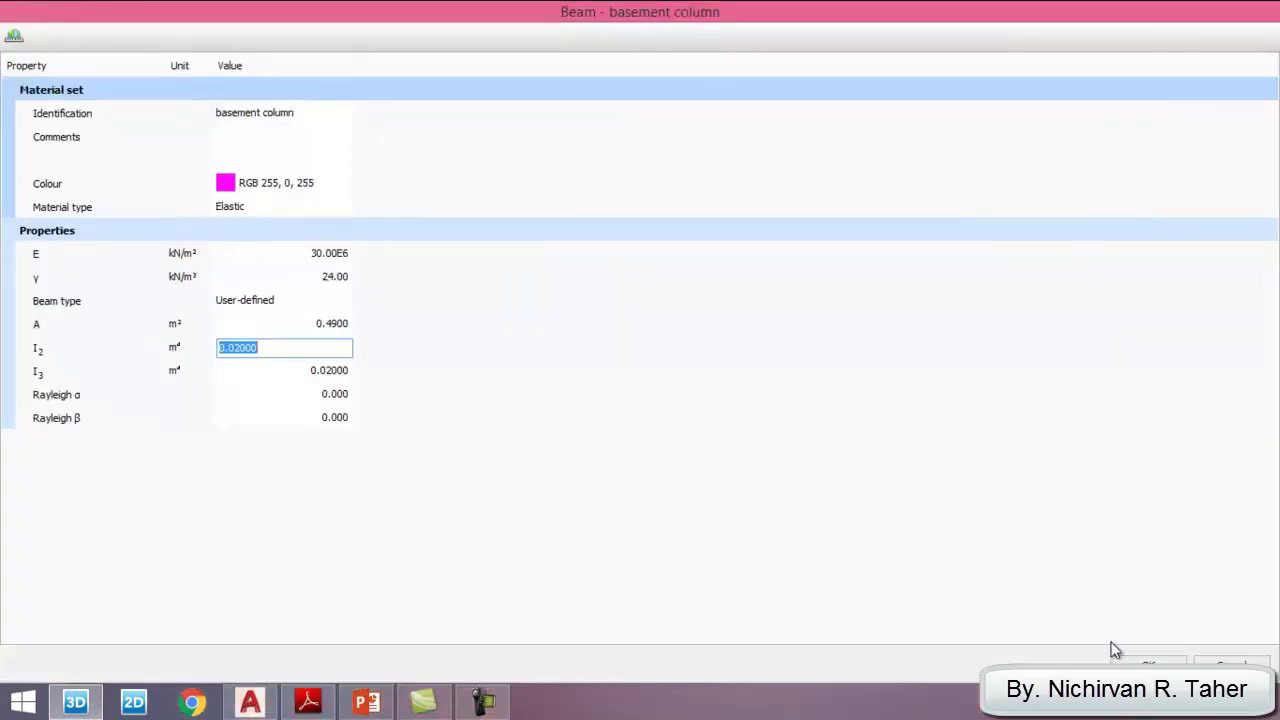
{"action": "left_click", "coordinate": [1148, 665]}
{"action": "left_click_drag", "start_coordinate": [670, 70], "coordinate": [1060, 136]}
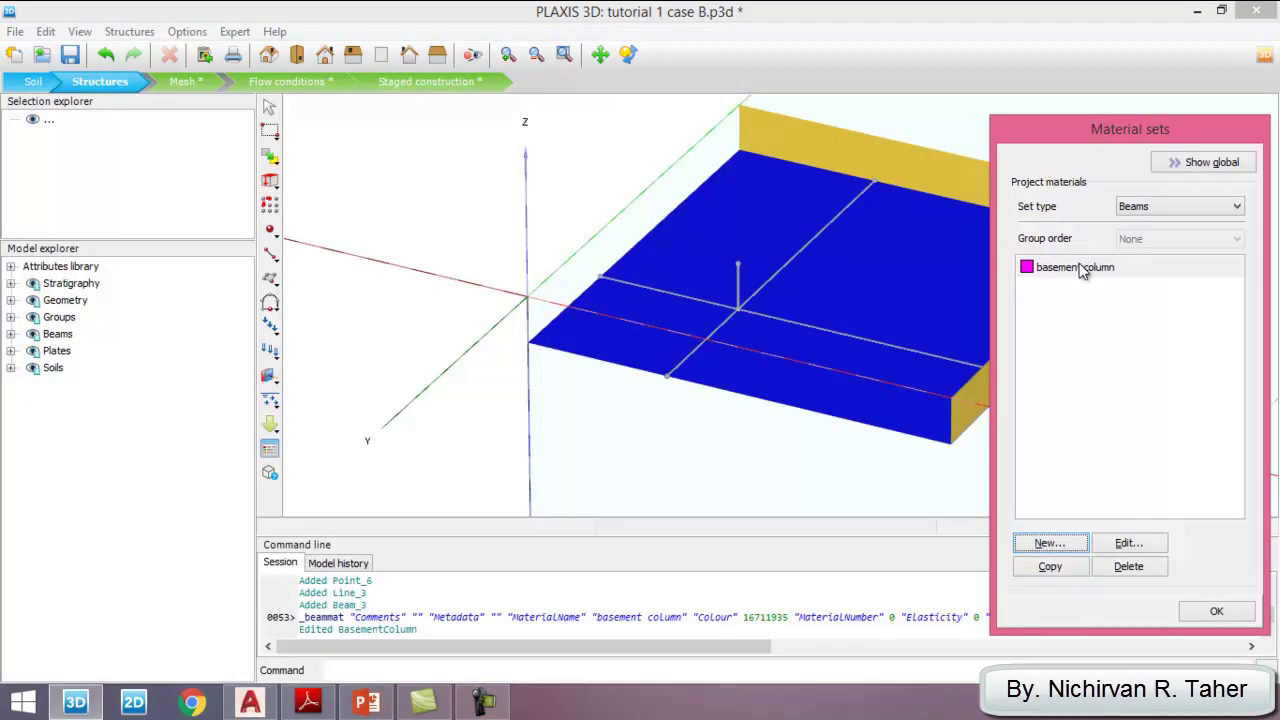
{"action": "left_click_drag", "start_coordinate": [1087, 273], "coordinate": [738, 288]}
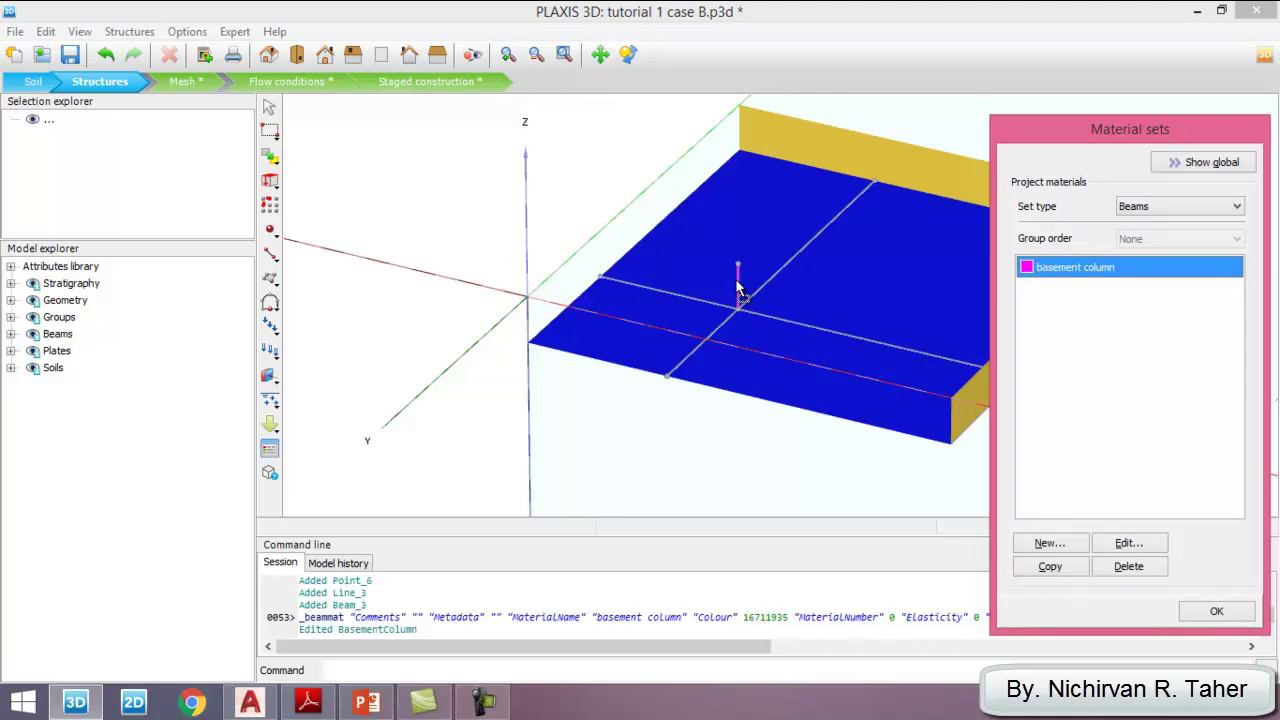
Create another beam material set named "basement beams"
{"action": "left_click_drag", "start_coordinate": [1135, 135], "coordinate": [691, 121]}
{"action": "left_click", "coordinate": [607, 536]}
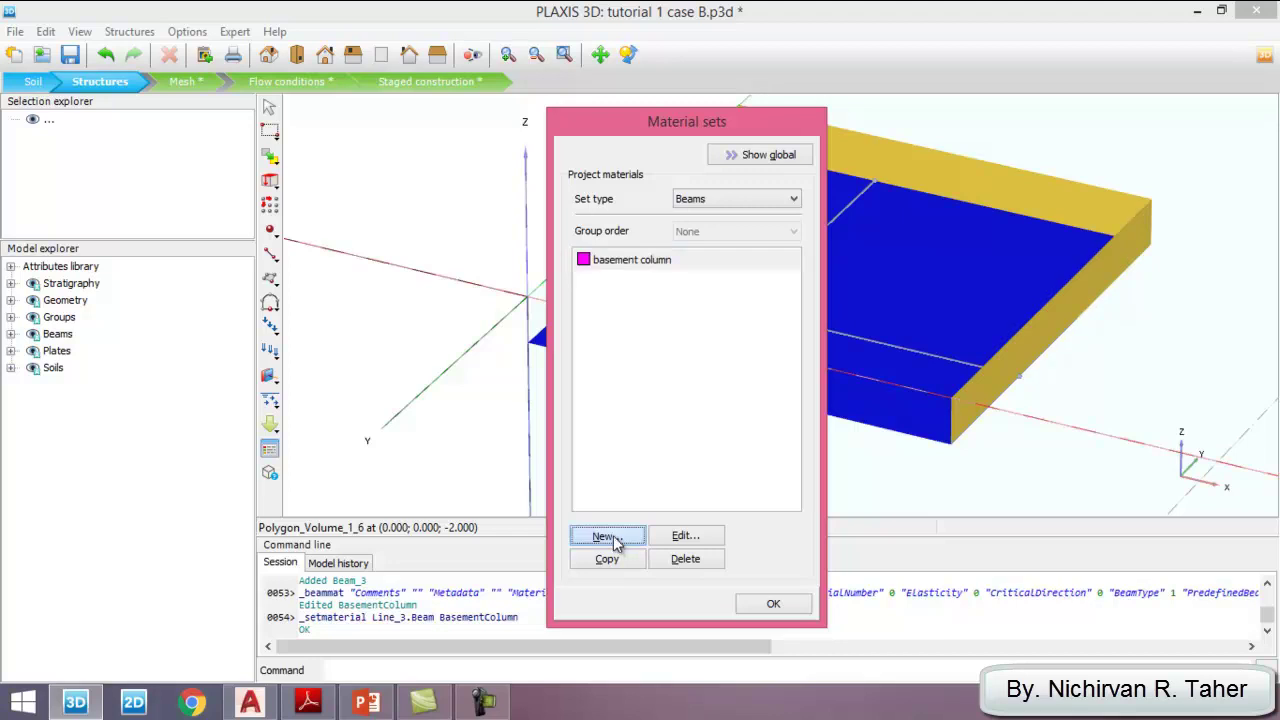
{"action": "type", "text": "b"}
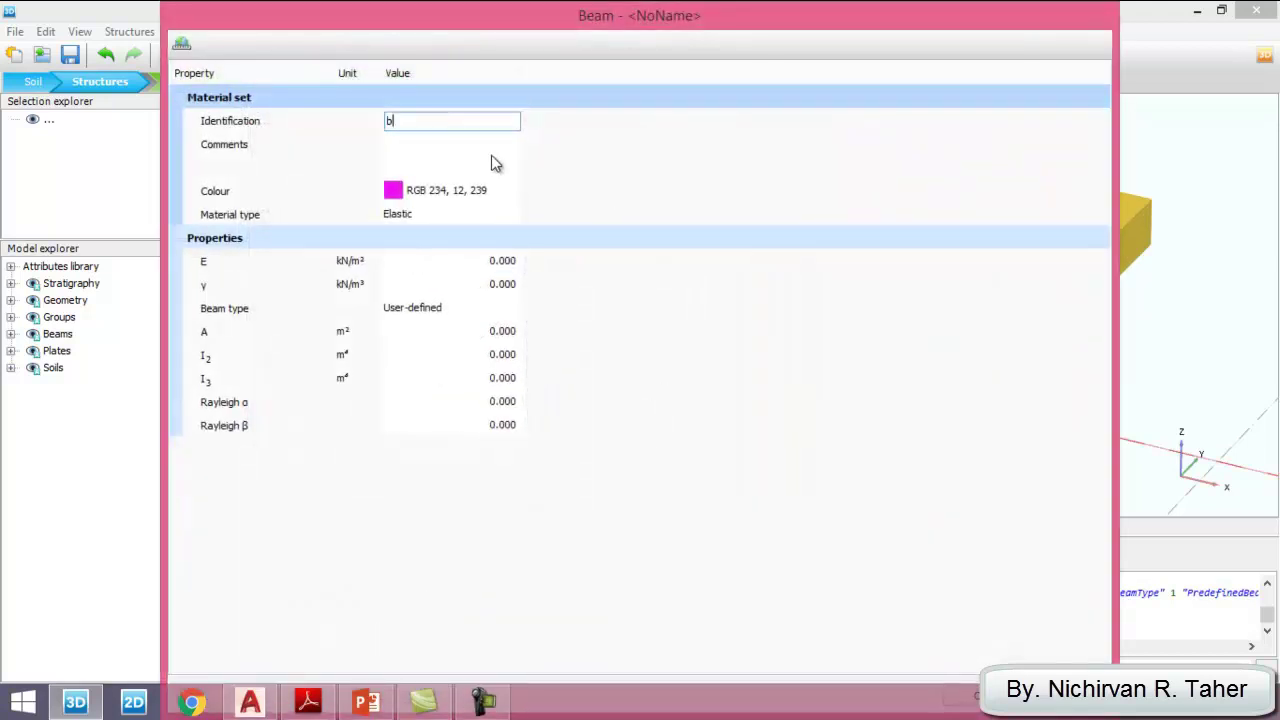
{"action": "type", "text": "asement beams"}
Set the basement beams material's E to 3e7 kN/m² and γ to 6 kN/m³, checking the PowerPoint materials table
{"action": "left_click", "coordinate": [465, 262]}
{"action": "type", "text": "3e7"}
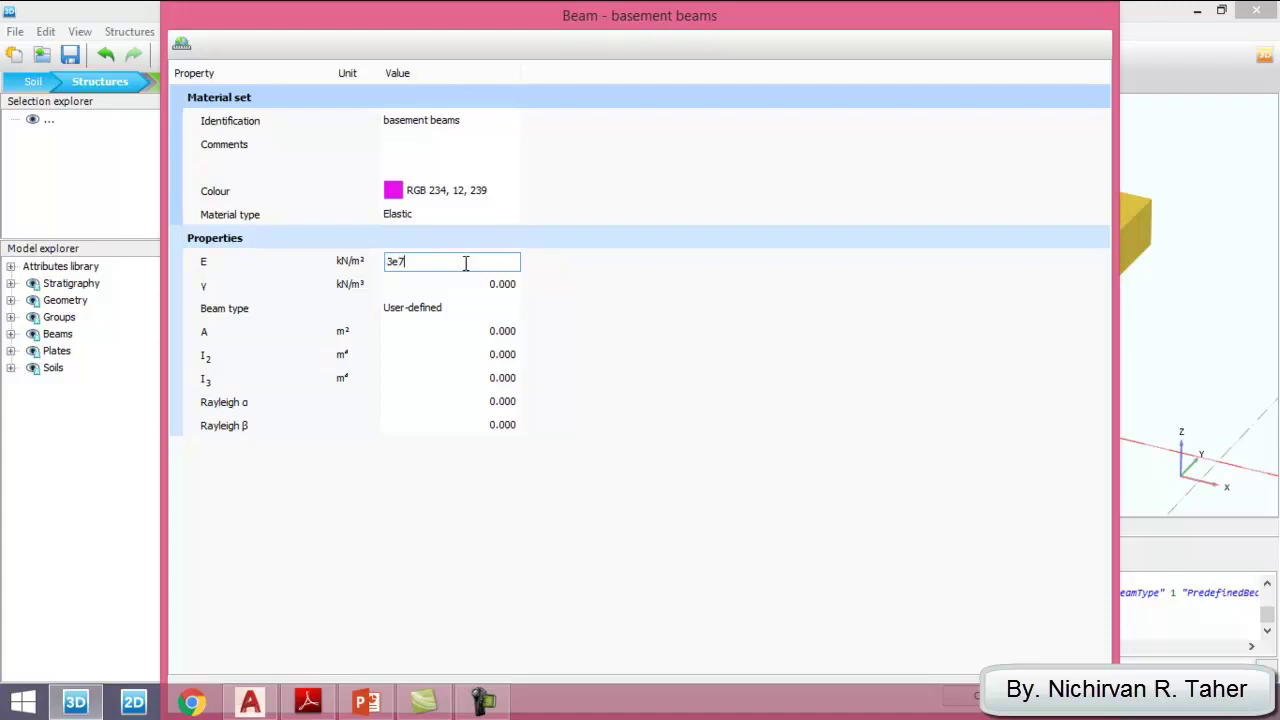
{"action": "key", "text": "Tab"}
{"action": "left_click", "coordinate": [366, 702]}
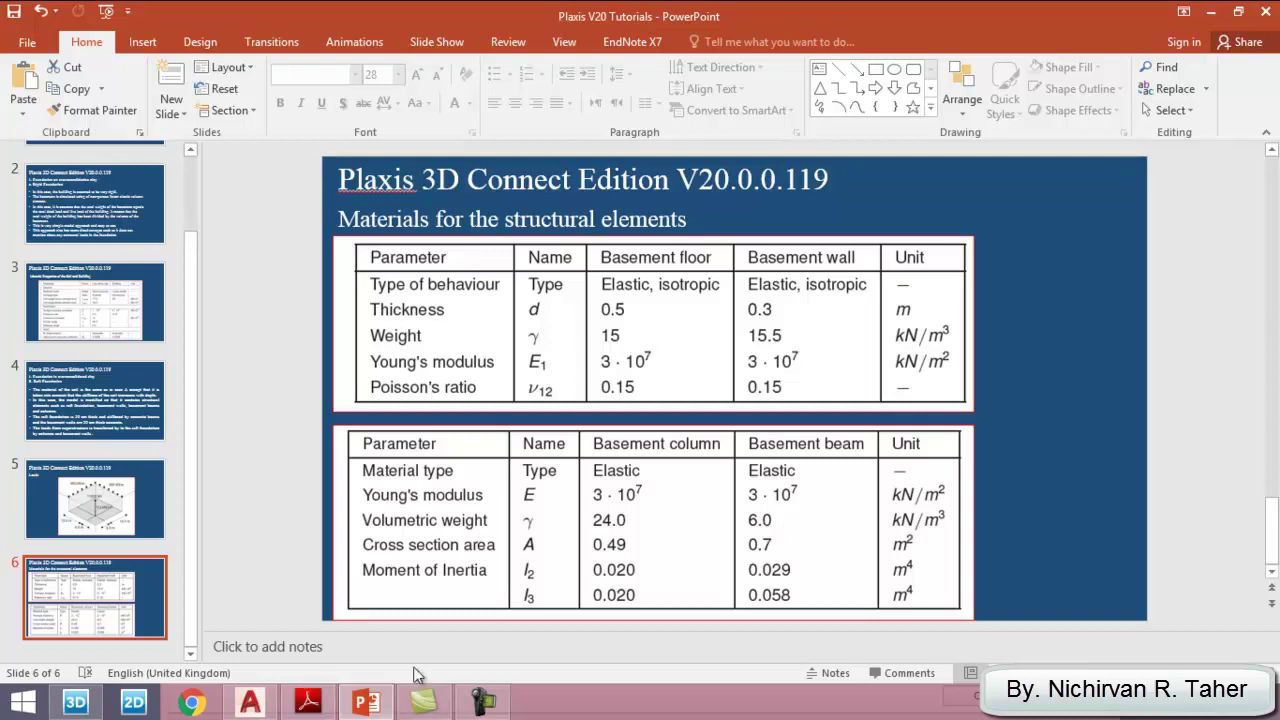
{"action": "left_click", "coordinate": [75, 702]}
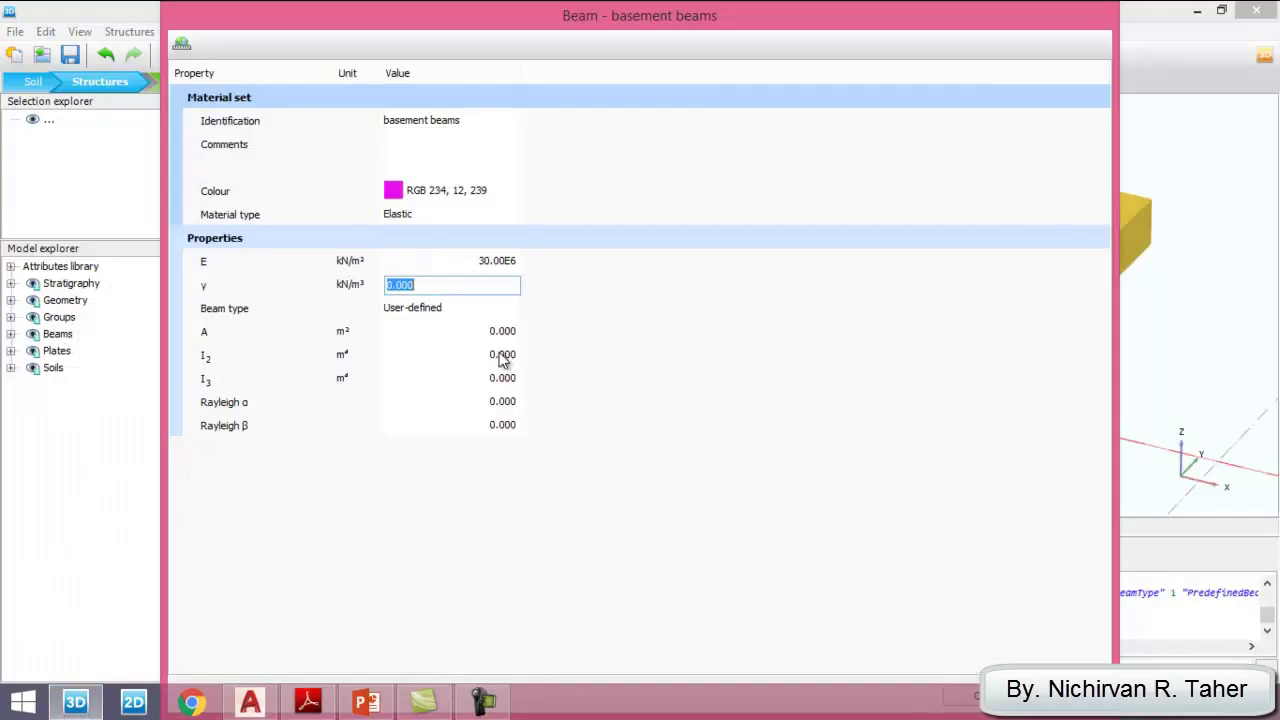
{"action": "type", "text": "6"}
Check the beam's cross section area in the PowerPoint table and set A to 0.7 m² in PLAXIS 3D
{"action": "left_click", "coordinate": [472, 332]}
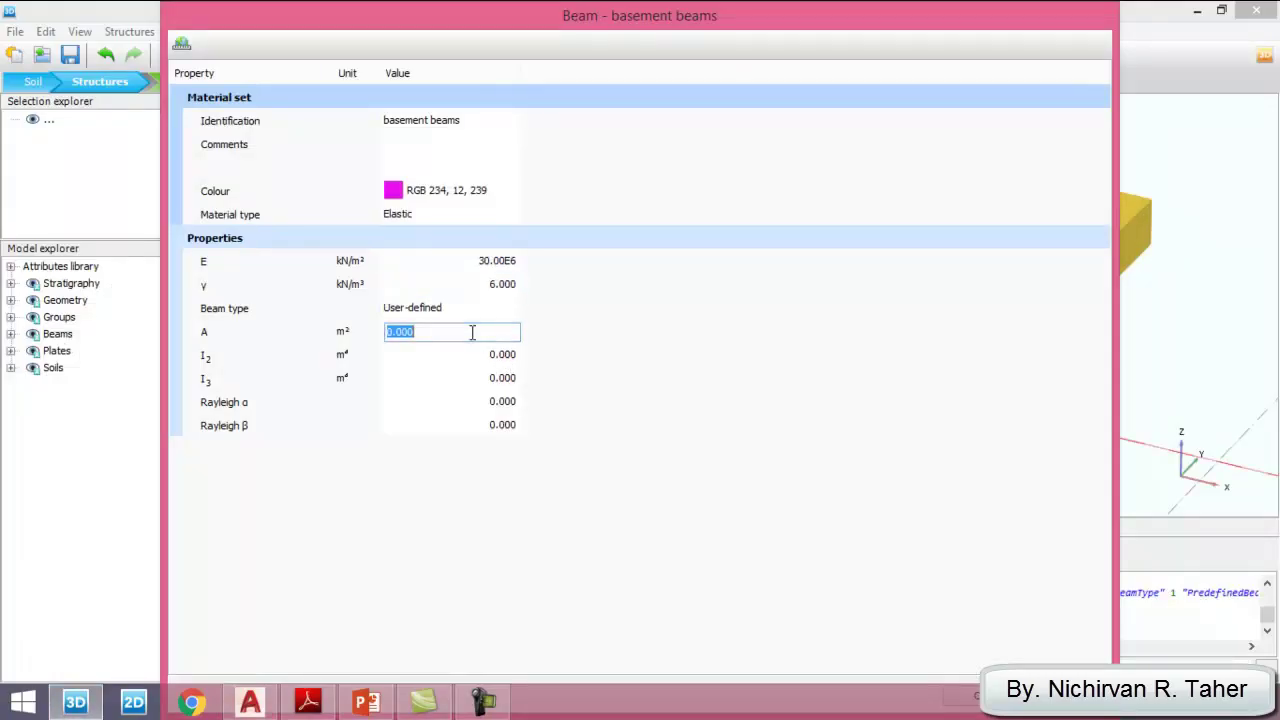
{"action": "left_click", "coordinate": [366, 702]}
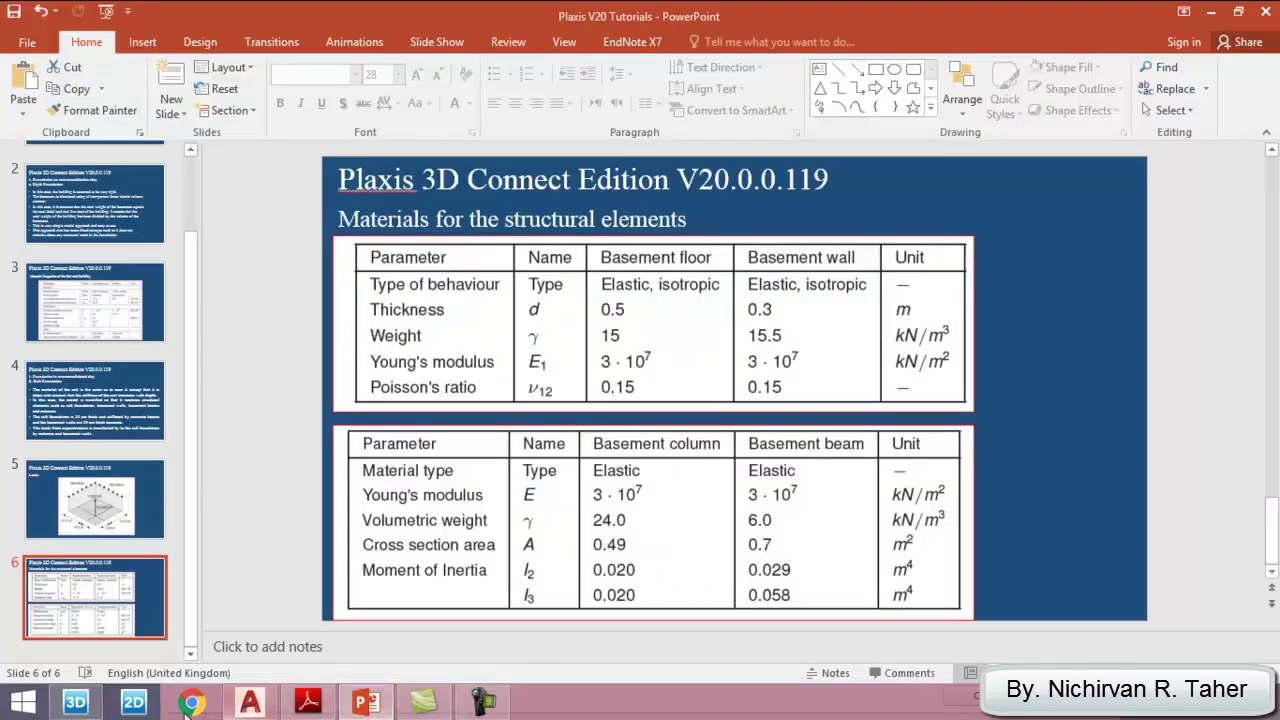
{"action": "left_click", "coordinate": [98, 705]}
{"action": "type", "text": "0.7"}
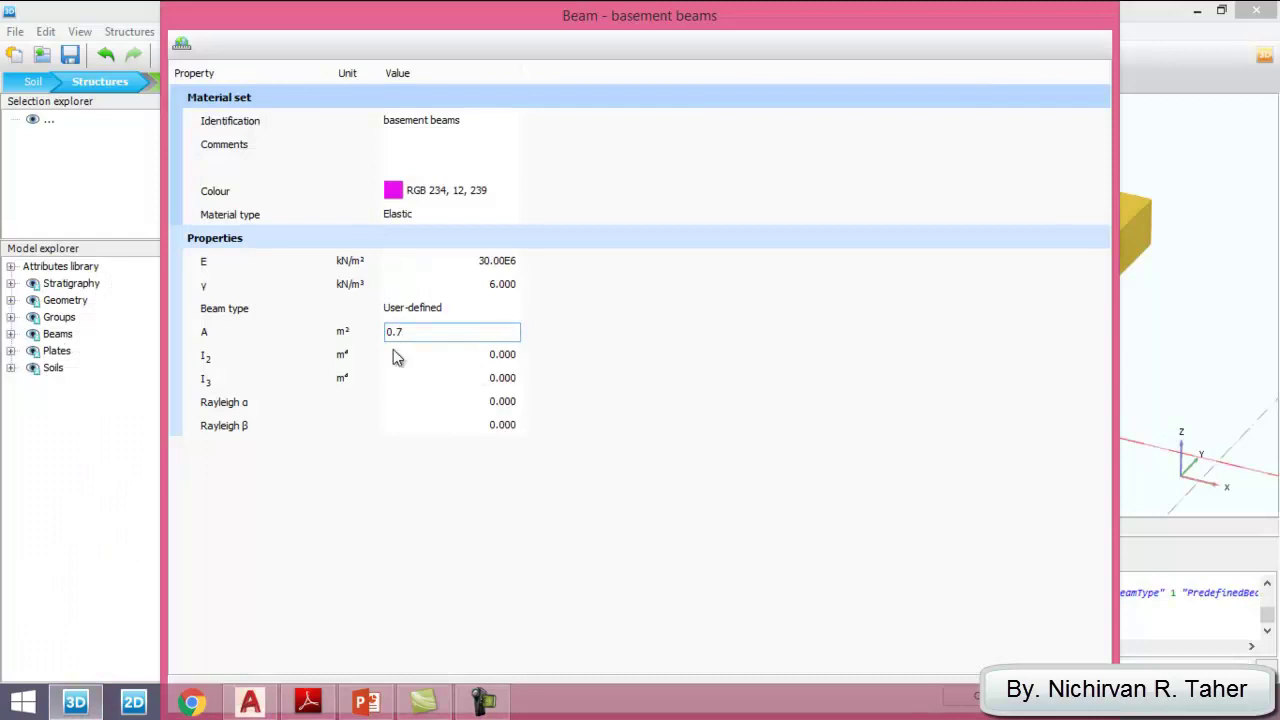
Set the basement beams material's I2 to 0.029 m⁴ and I3 to 0.058 m⁴, following the PowerPoint table
{"action": "left_click", "coordinate": [474, 355]}
{"action": "left_click", "coordinate": [368, 704]}
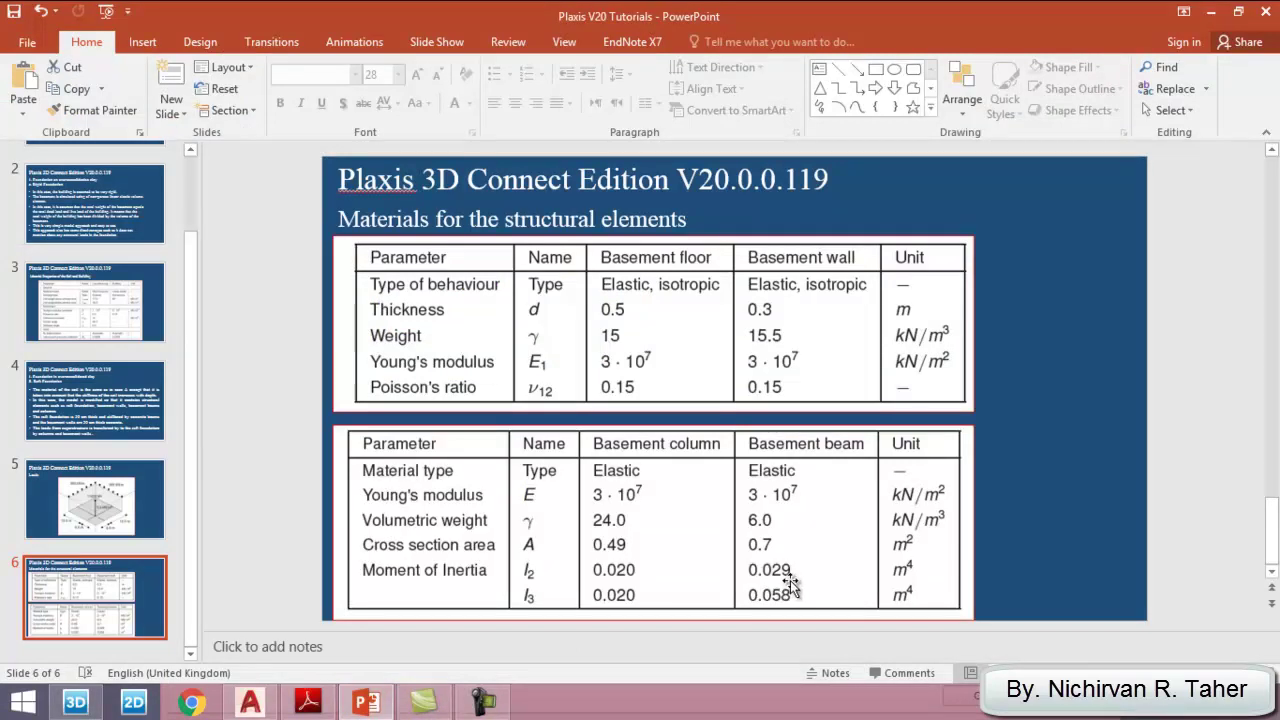
{"action": "left_click", "coordinate": [80, 703]}
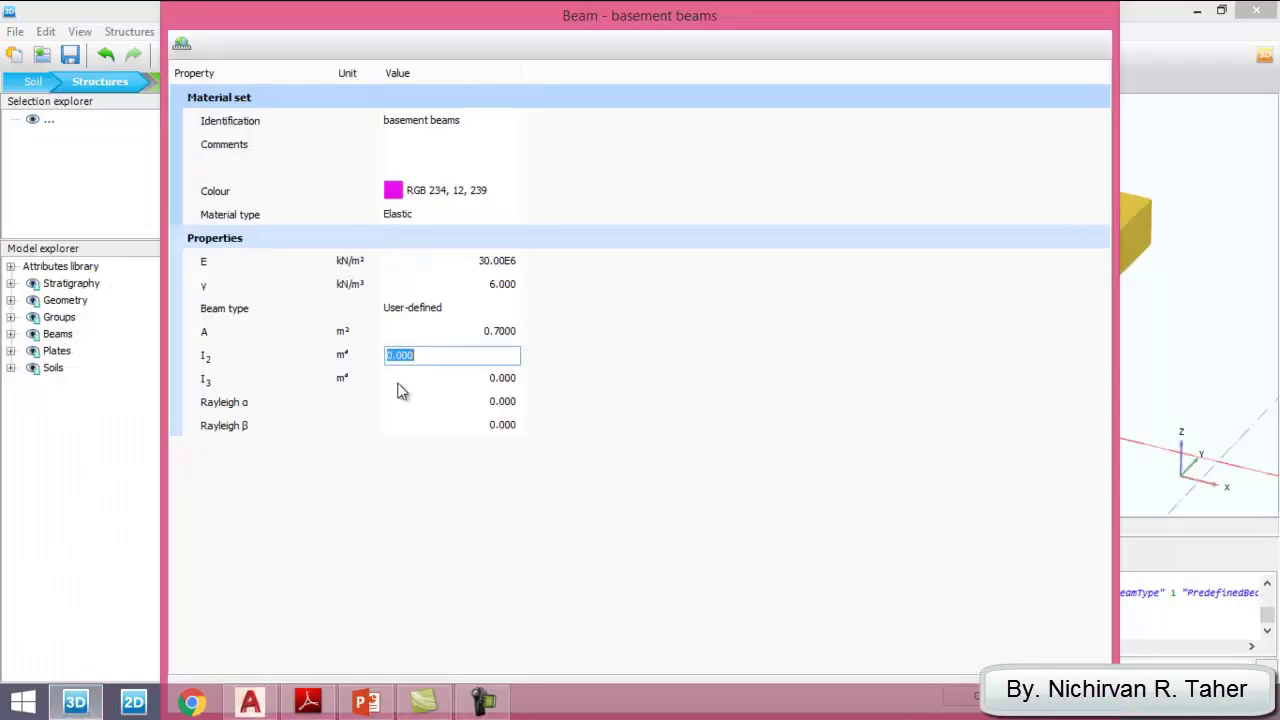
{"action": "type", "text": "0."}
{"action": "key", "text": "Tab"}
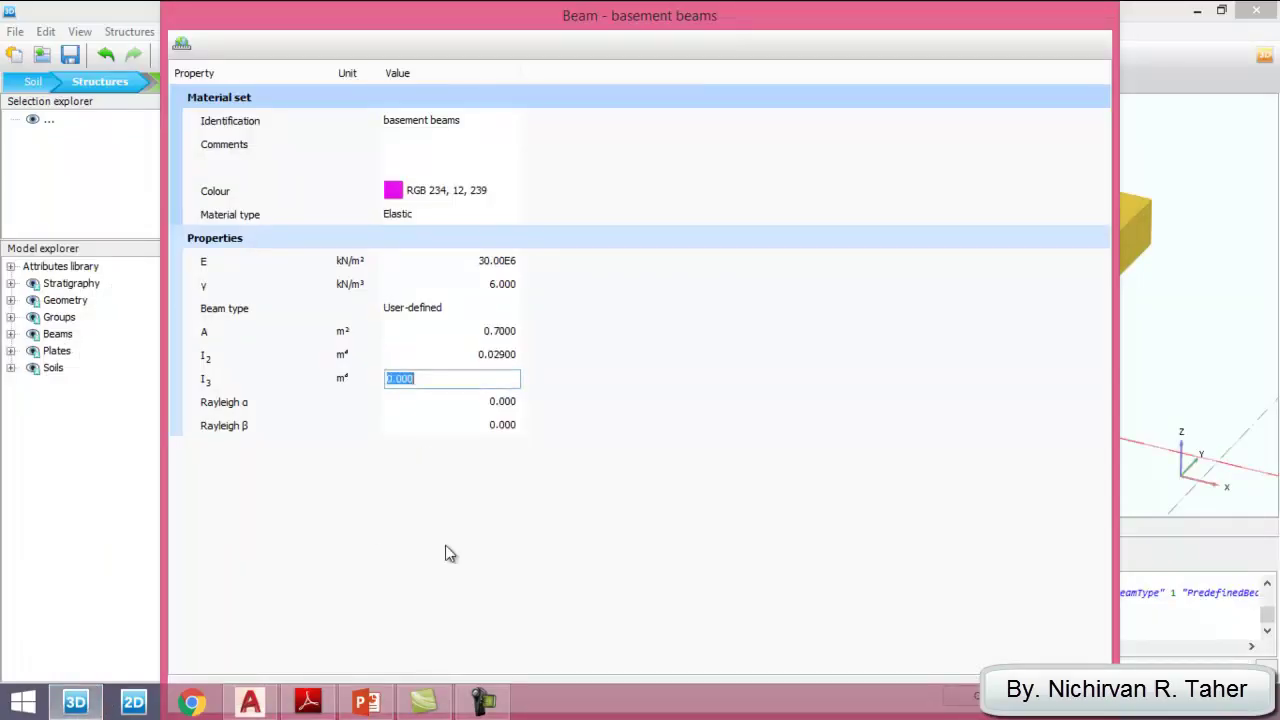
{"action": "left_click", "coordinate": [372, 706]}
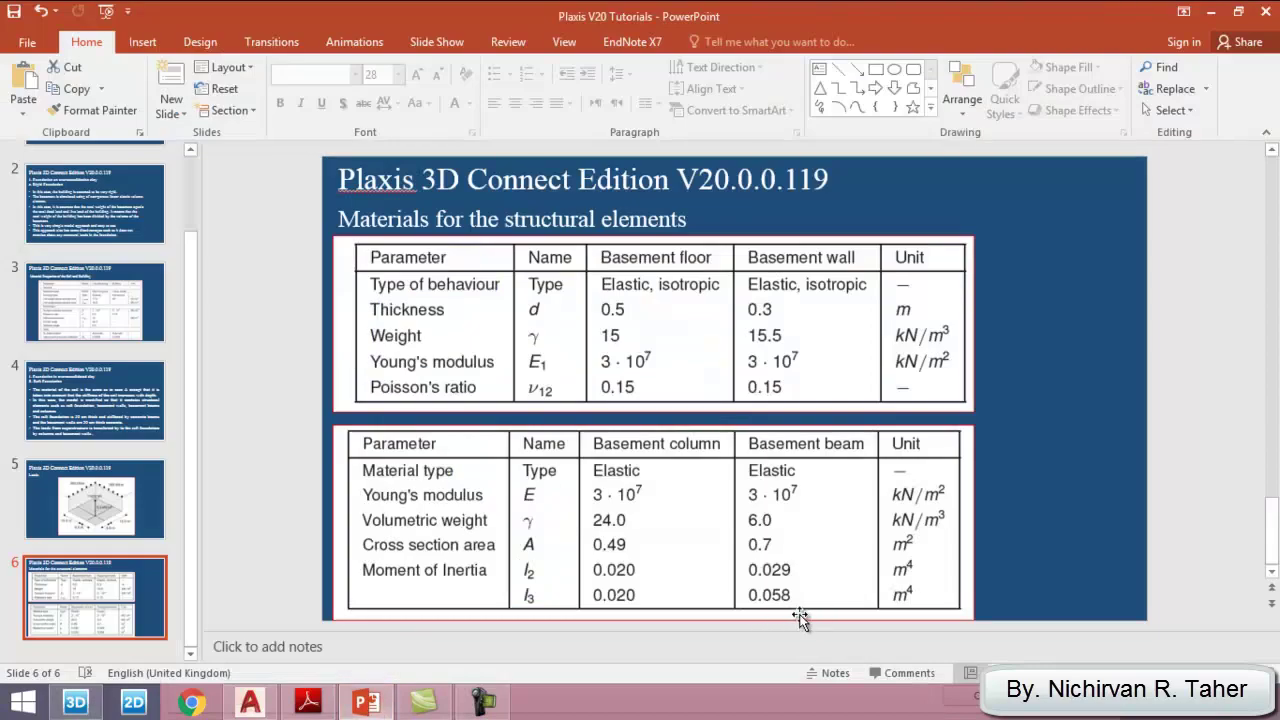
{"action": "left_click", "coordinate": [75, 706]}
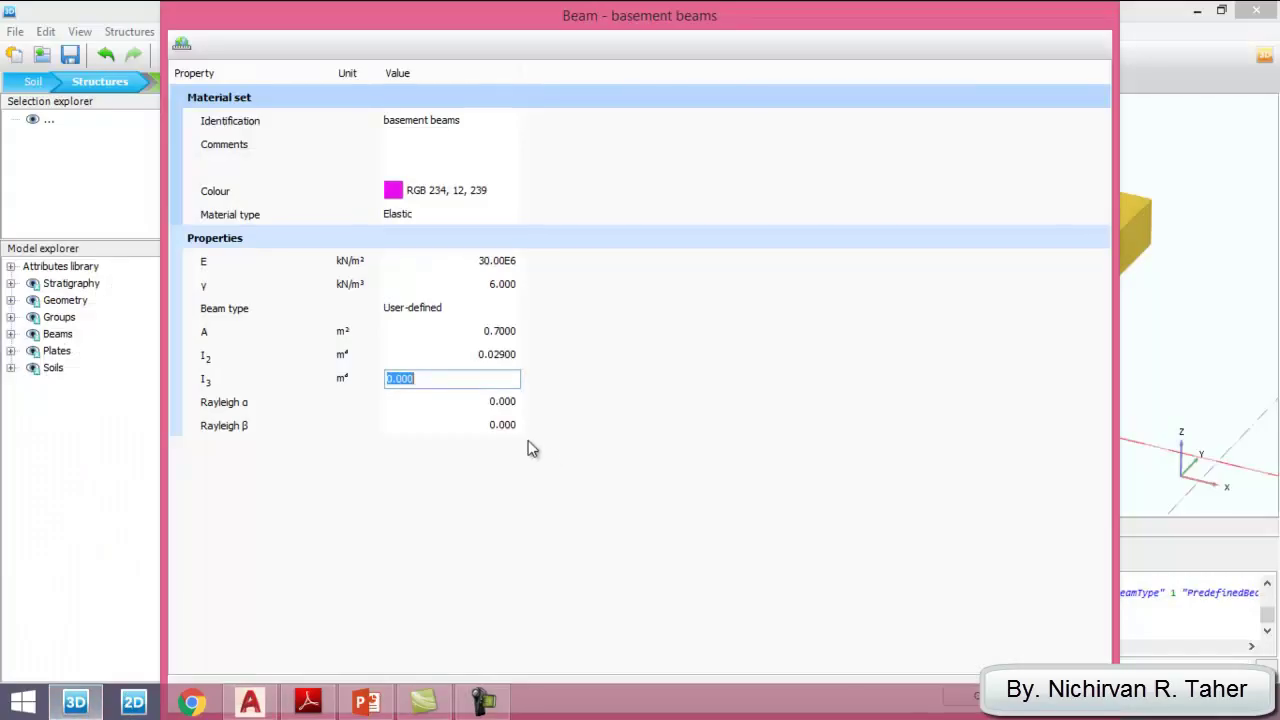
{"action": "type", "text": "0.058"}
Save the basement beams material set and change its colour to red, RGB 237, 24, 12
{"action": "double_click", "coordinate": [829, 16]}
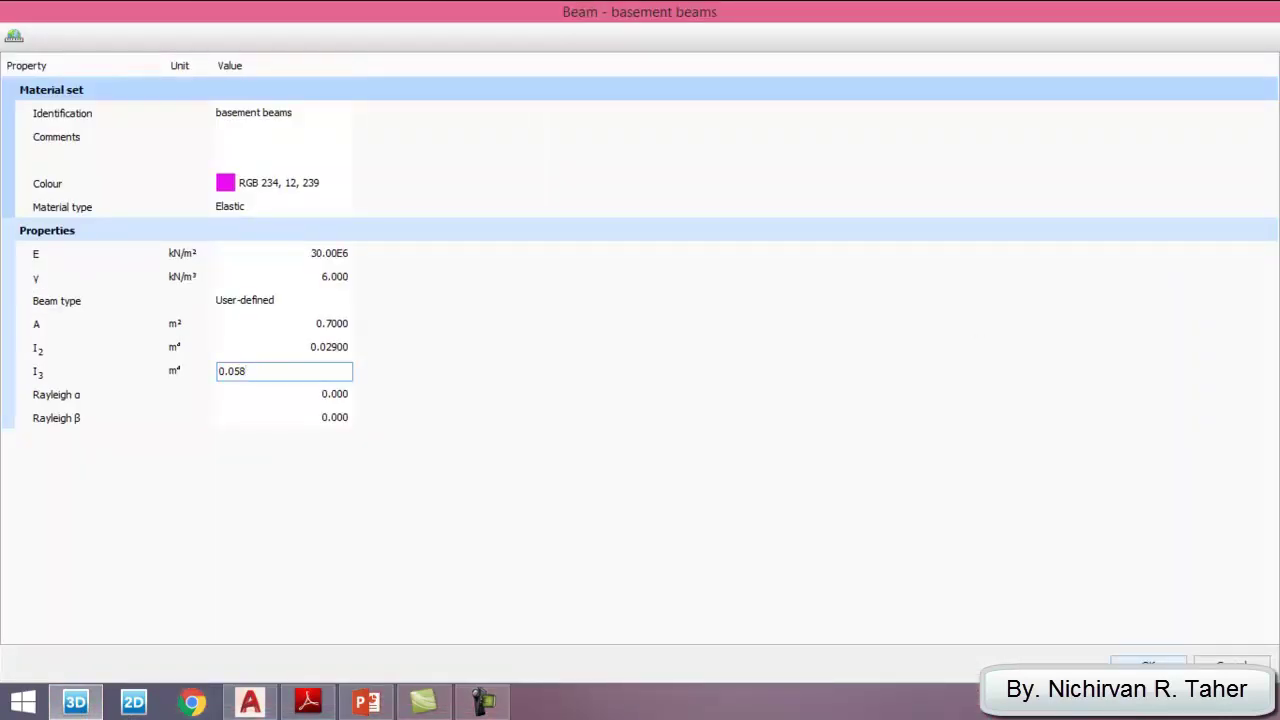
{"action": "key", "text": "Return"}
{"action": "left_click_drag", "start_coordinate": [675, 145], "coordinate": [1036, 177]}
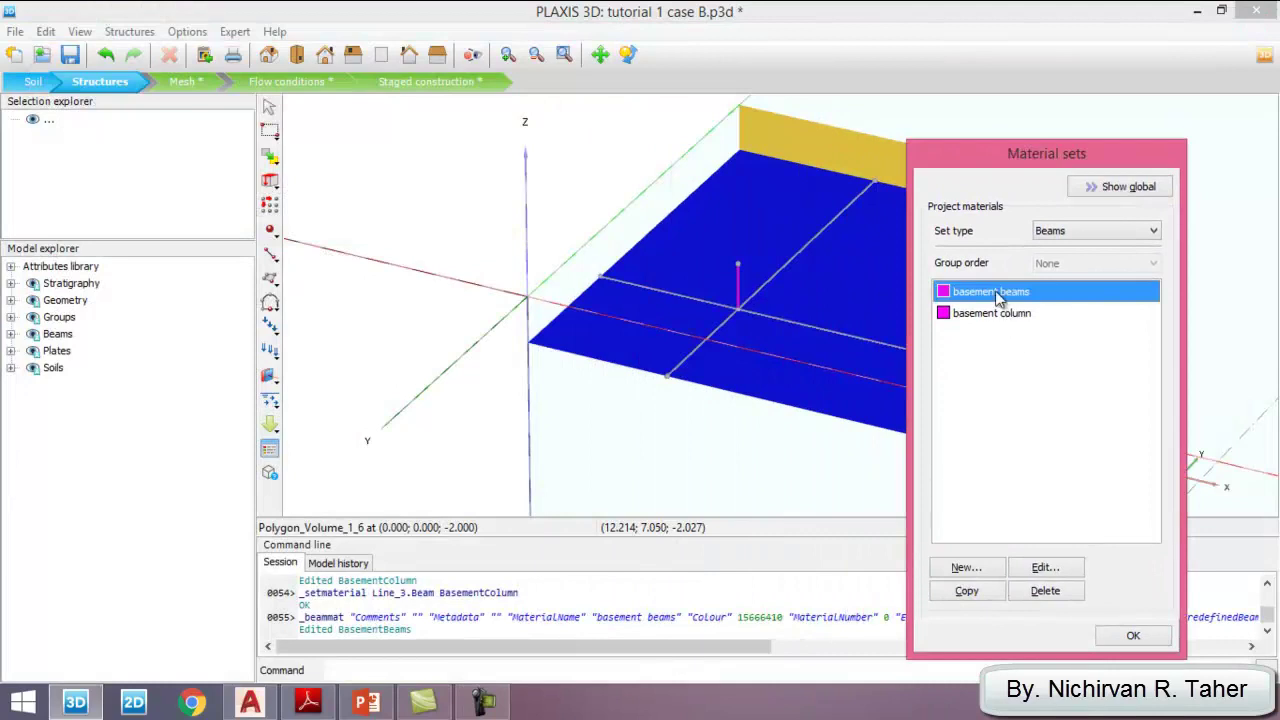
{"action": "left_click", "coordinate": [1049, 571]}
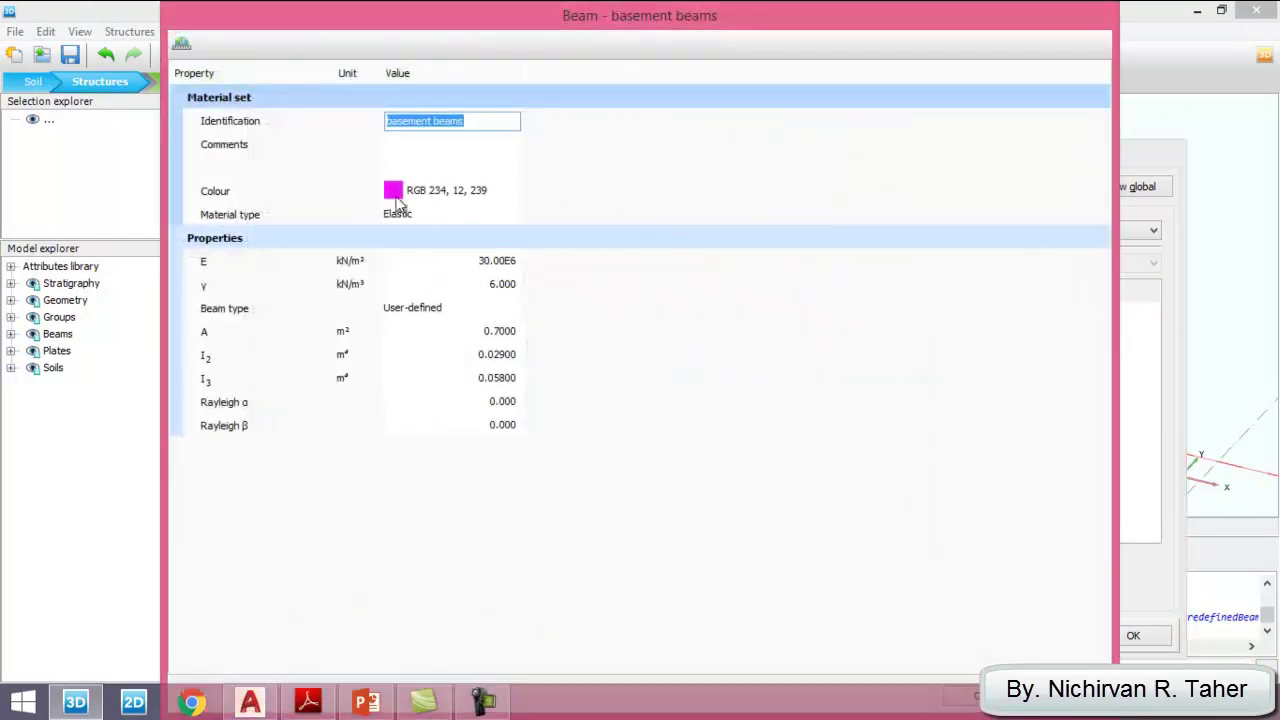
{"action": "left_click", "coordinate": [395, 192]}
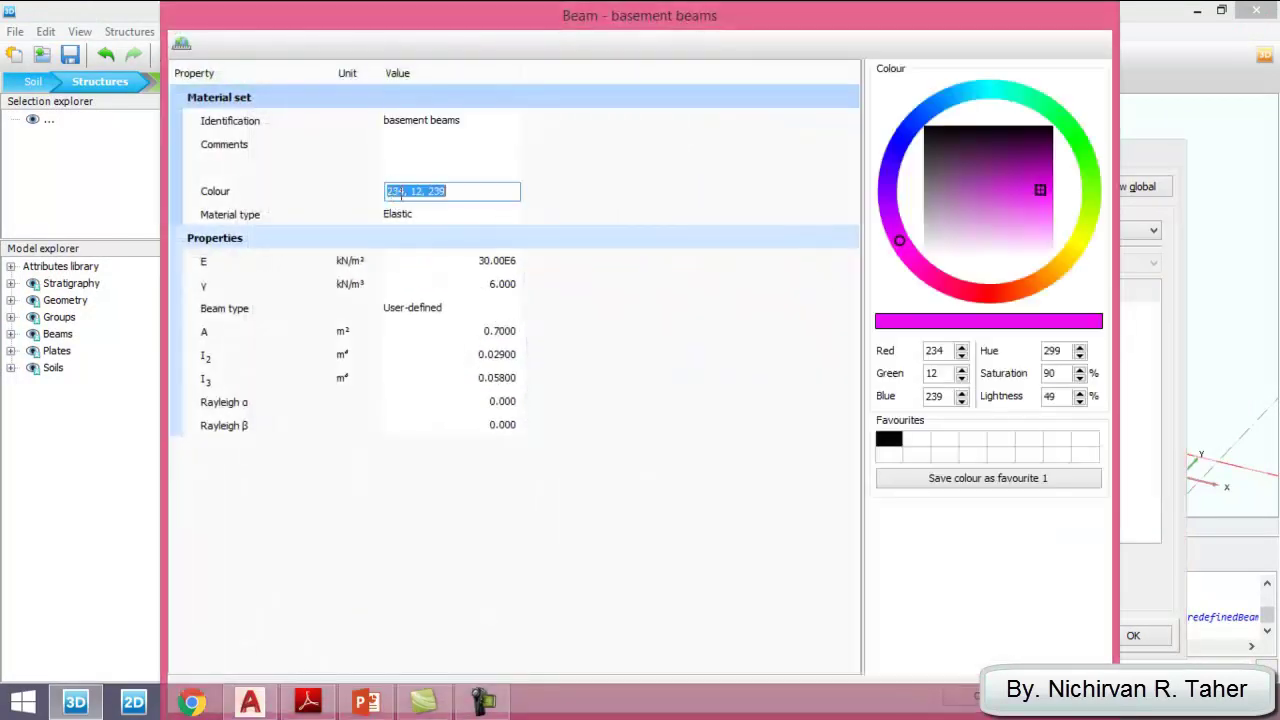
{"action": "left_click", "coordinate": [994, 293]}
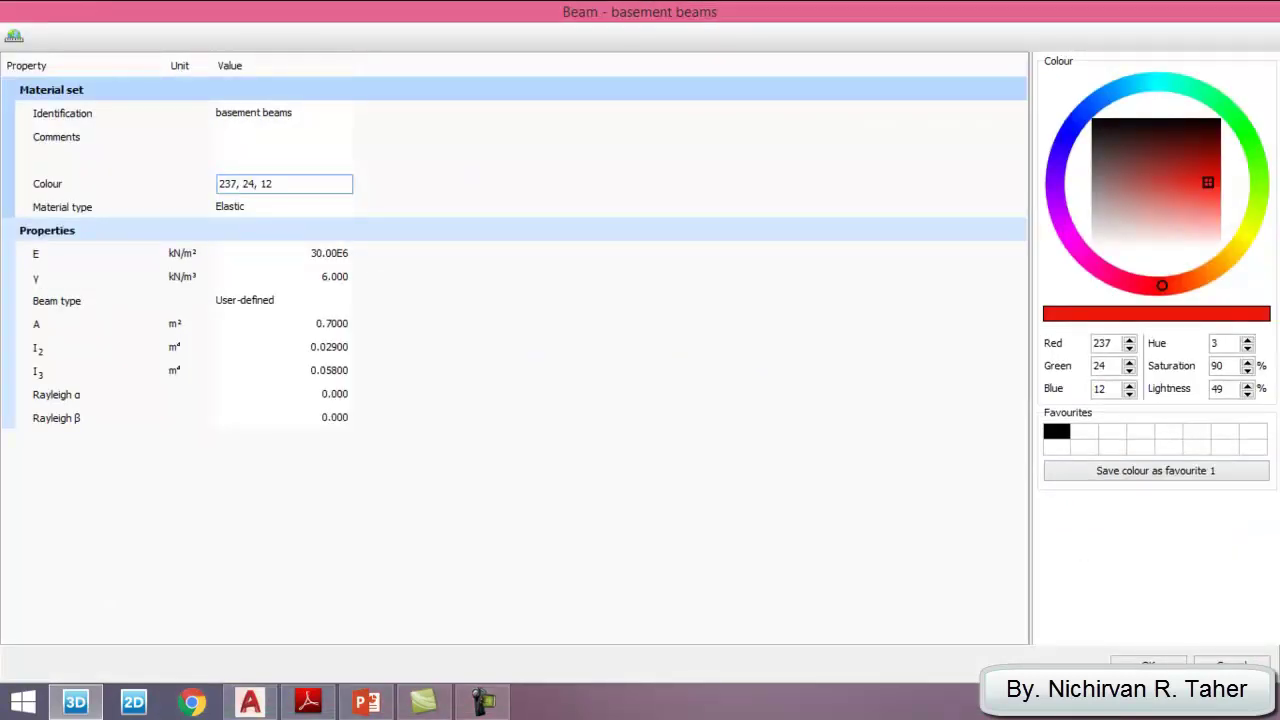
{"action": "left_click", "coordinate": [1150, 638]}
Assign the basement beams material to both crossing beams on the basement floor and close the material sets
{"action": "left_click_drag", "start_coordinate": [1003, 292], "coordinate": [674, 296]}
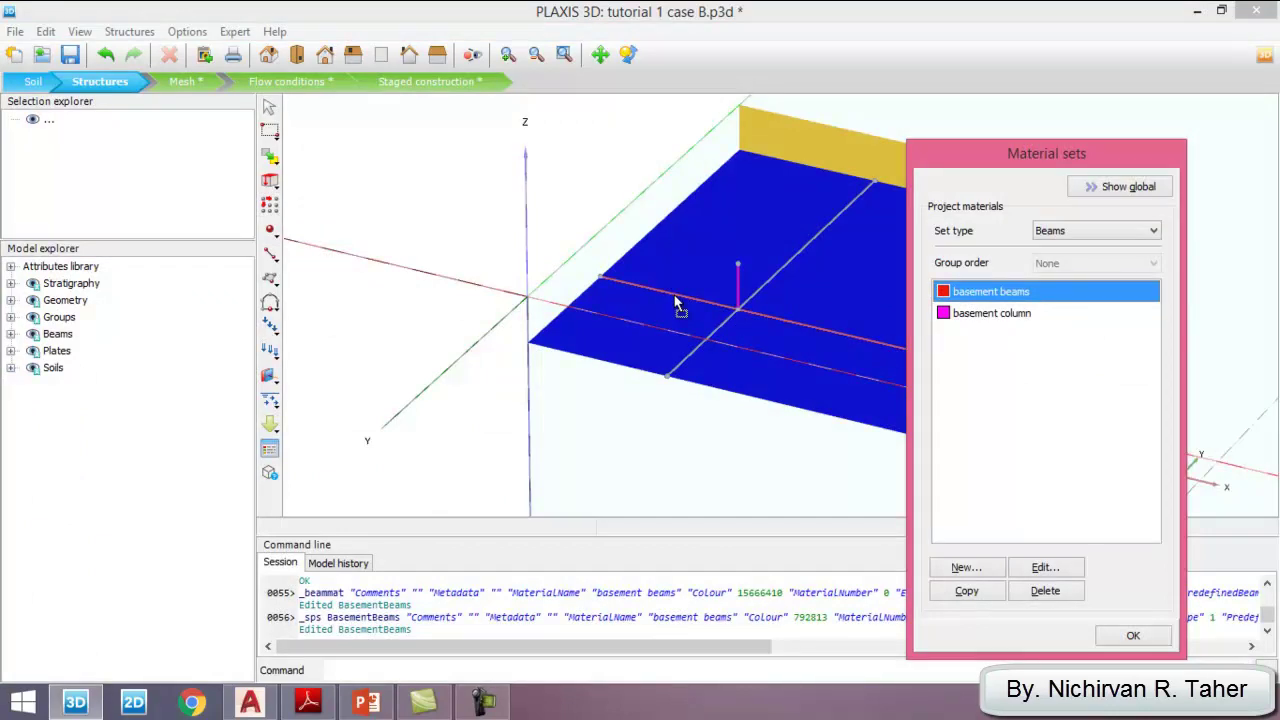
{"action": "left_click_drag", "start_coordinate": [673, 293], "coordinate": [674, 295]}
{"action": "left_click_drag", "start_coordinate": [1035, 302], "coordinate": [721, 323]}
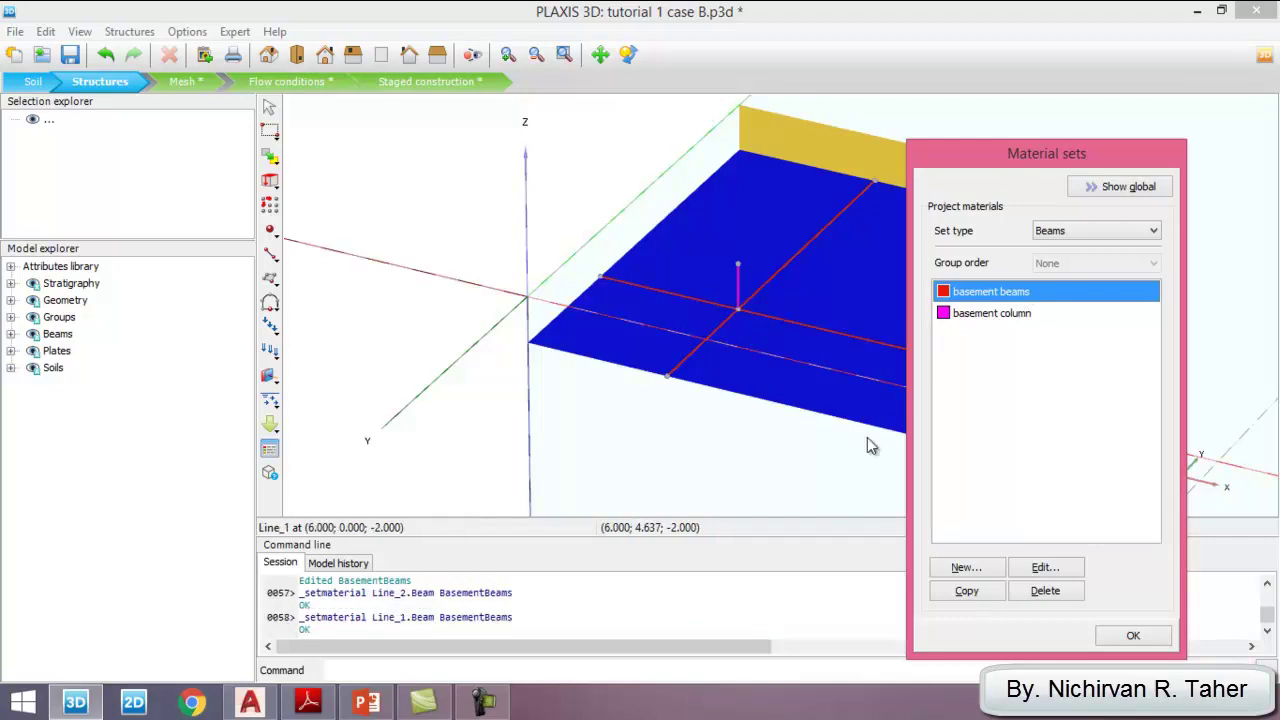
{"action": "left_click", "coordinate": [1133, 637]}
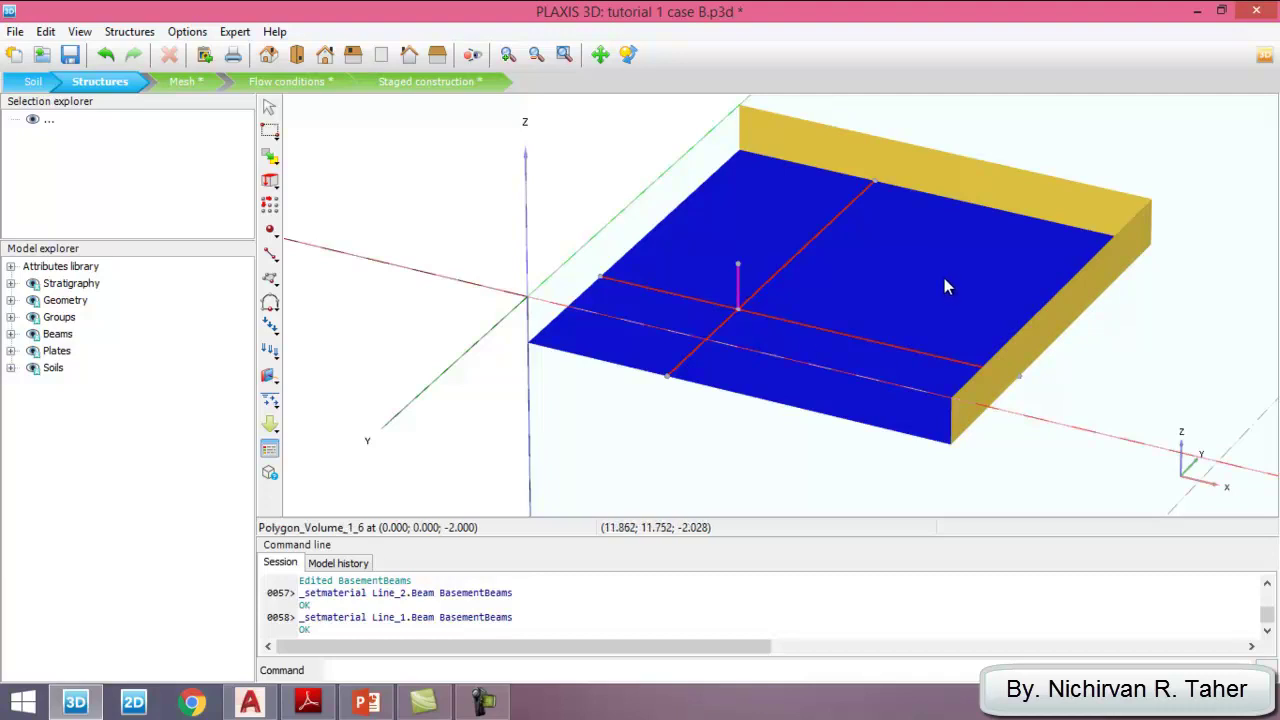
Switch to PowerPoint and check the loads diagram on slide 5
{"action": "left_click", "coordinate": [366, 702]}
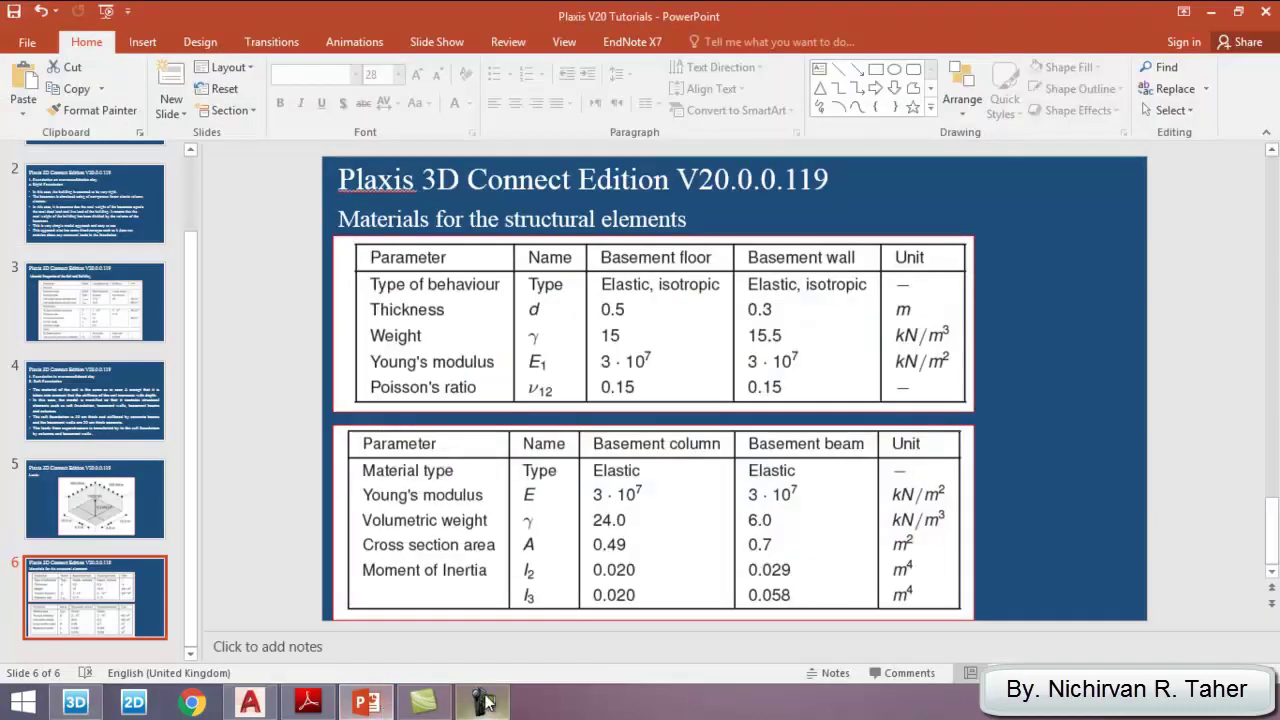
{"action": "left_click", "coordinate": [88, 525]}
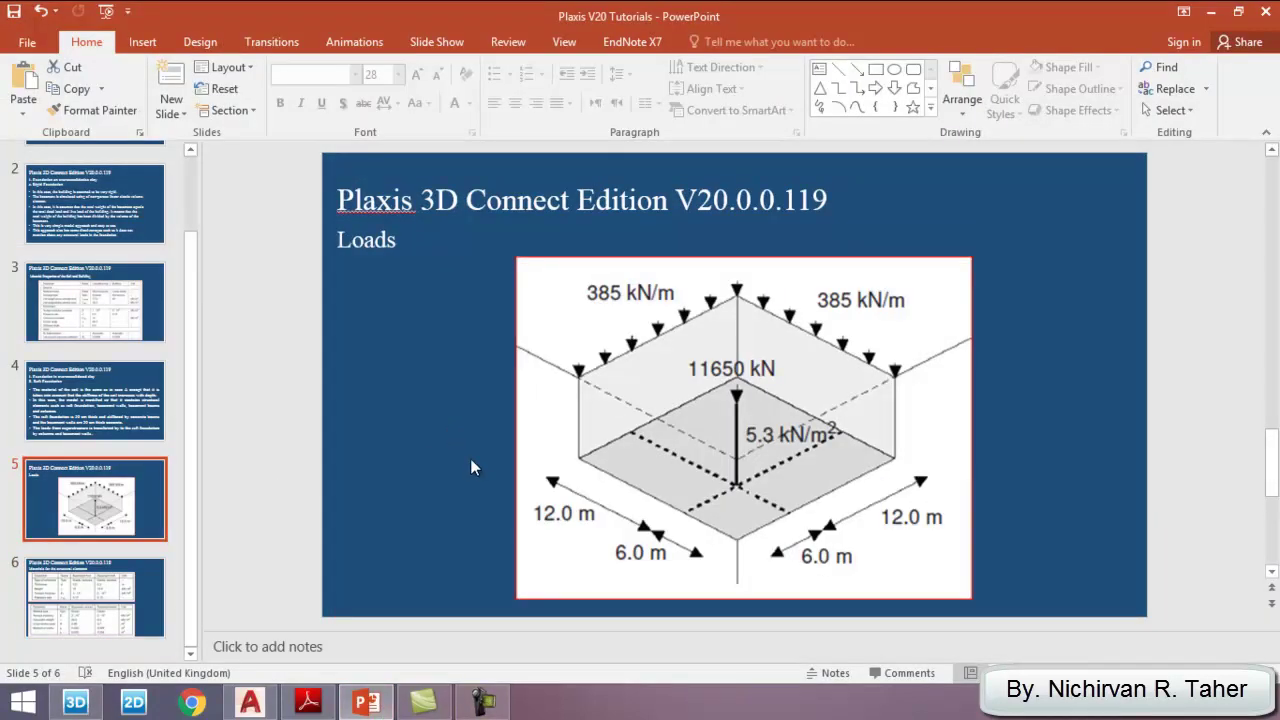
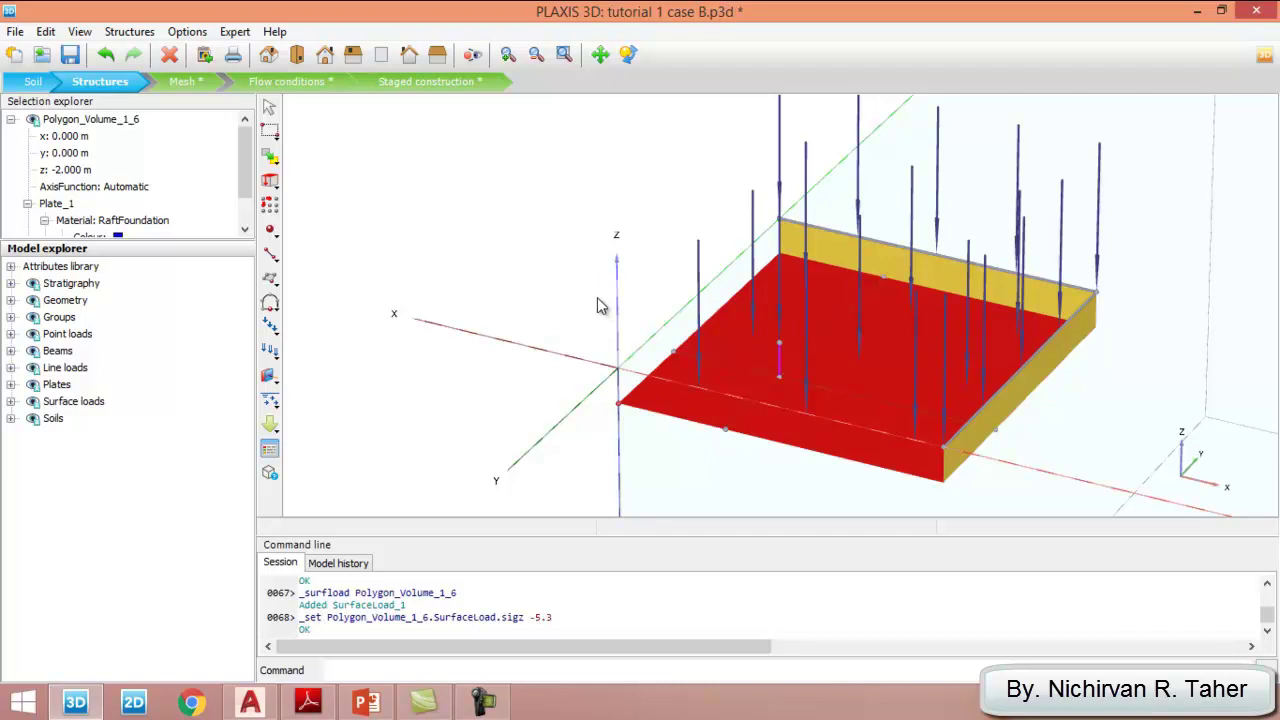
Generate the model's mesh in PLAXIS 3D with a Coarse element distribution
{"action": "scroll", "coordinate": [542, 247], "scroll_direction": "down", "scroll_amount": 4}
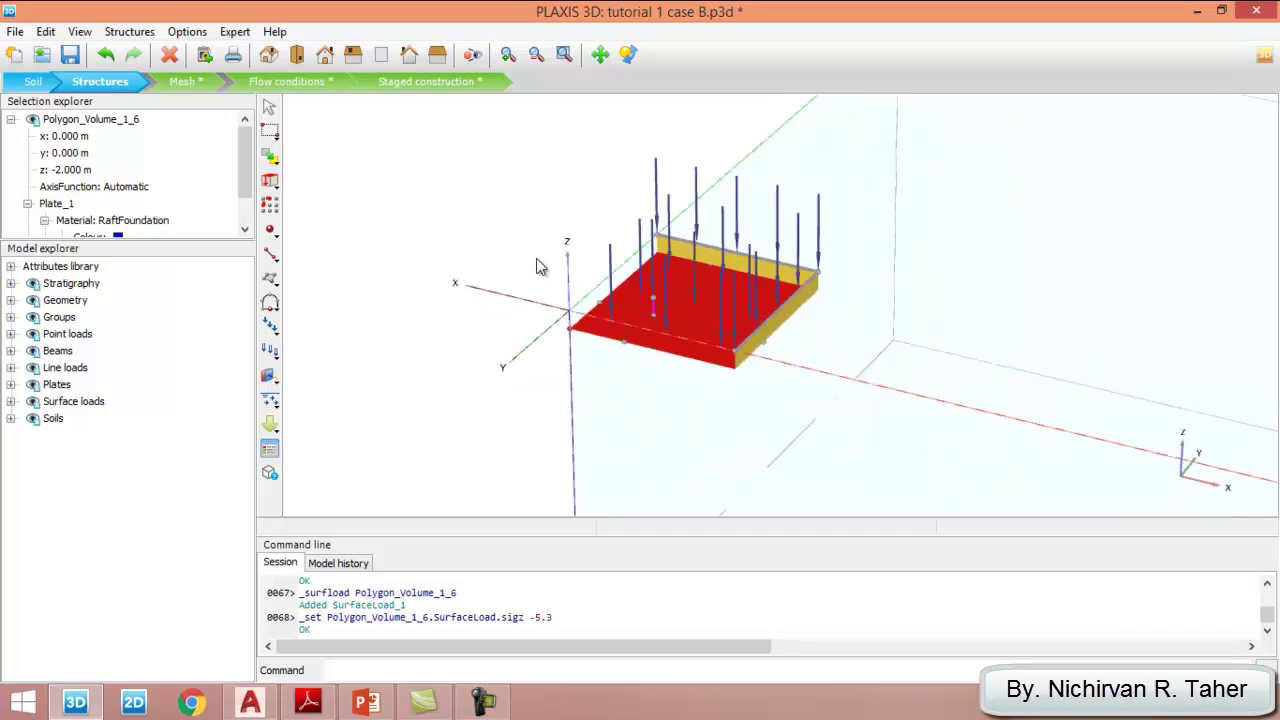
{"action": "scroll", "coordinate": [553, 249], "scroll_direction": "up", "scroll_amount": 2}
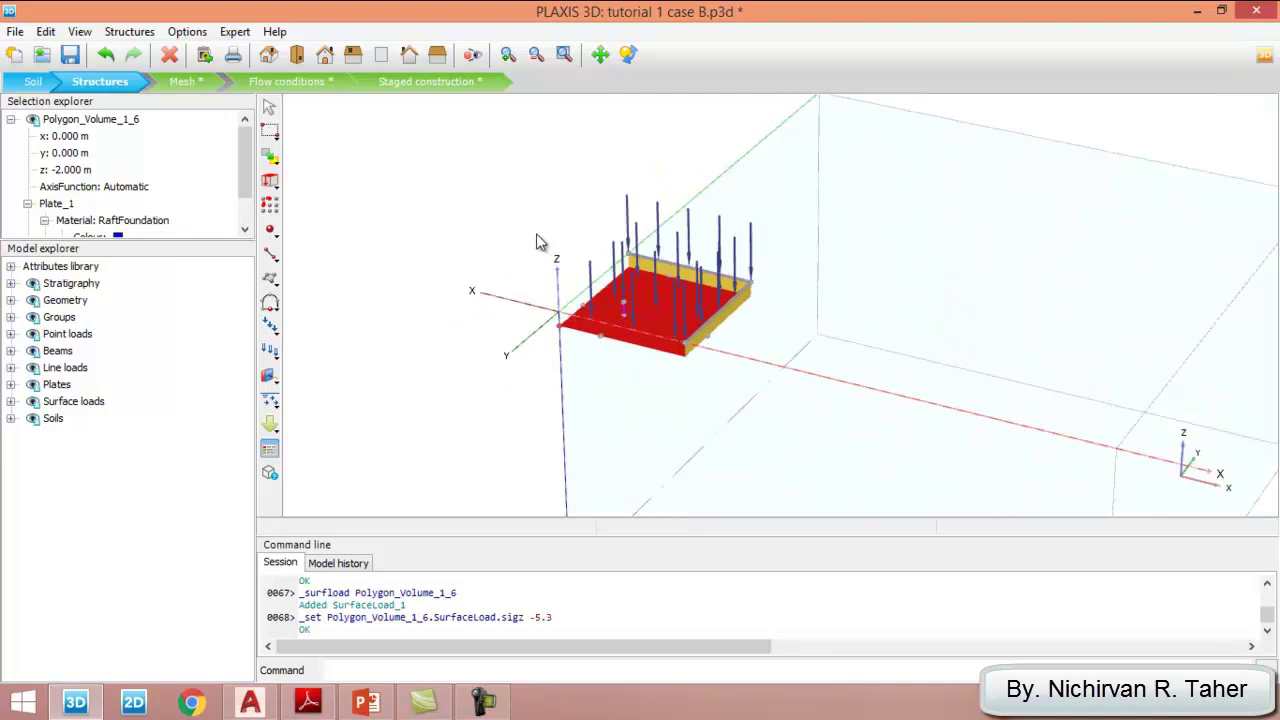
{"action": "left_click", "coordinate": [188, 84]}
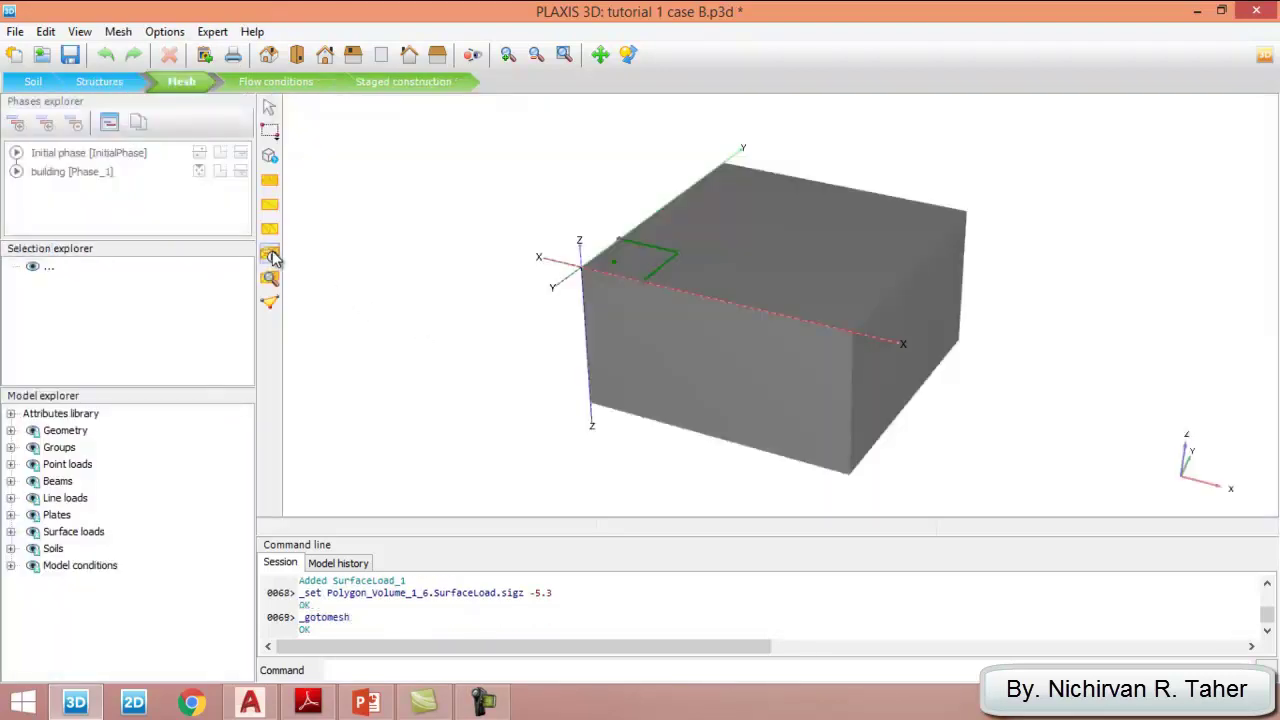
{"action": "left_click", "coordinate": [271, 256]}
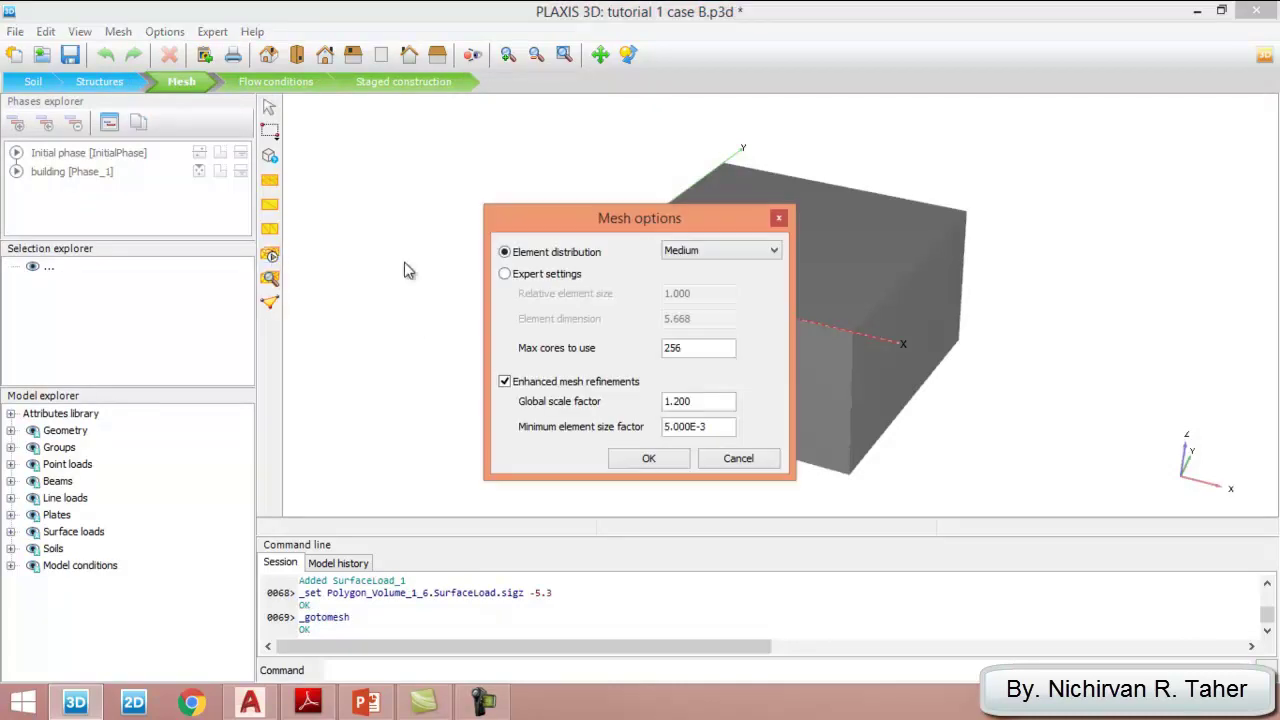
{"action": "left_click", "coordinate": [690, 252]}
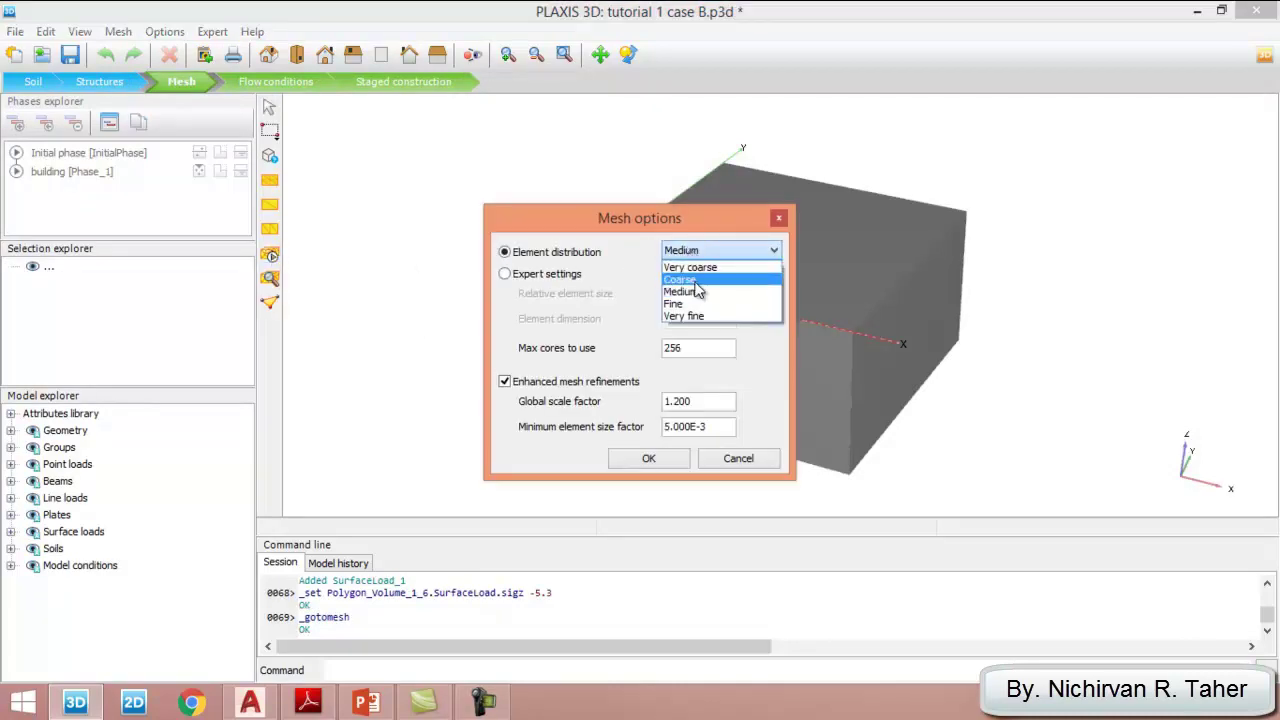
{"action": "left_click", "coordinate": [684, 279]}
{"action": "left_click_drag", "start_coordinate": [619, 218], "coordinate": [593, 198]}
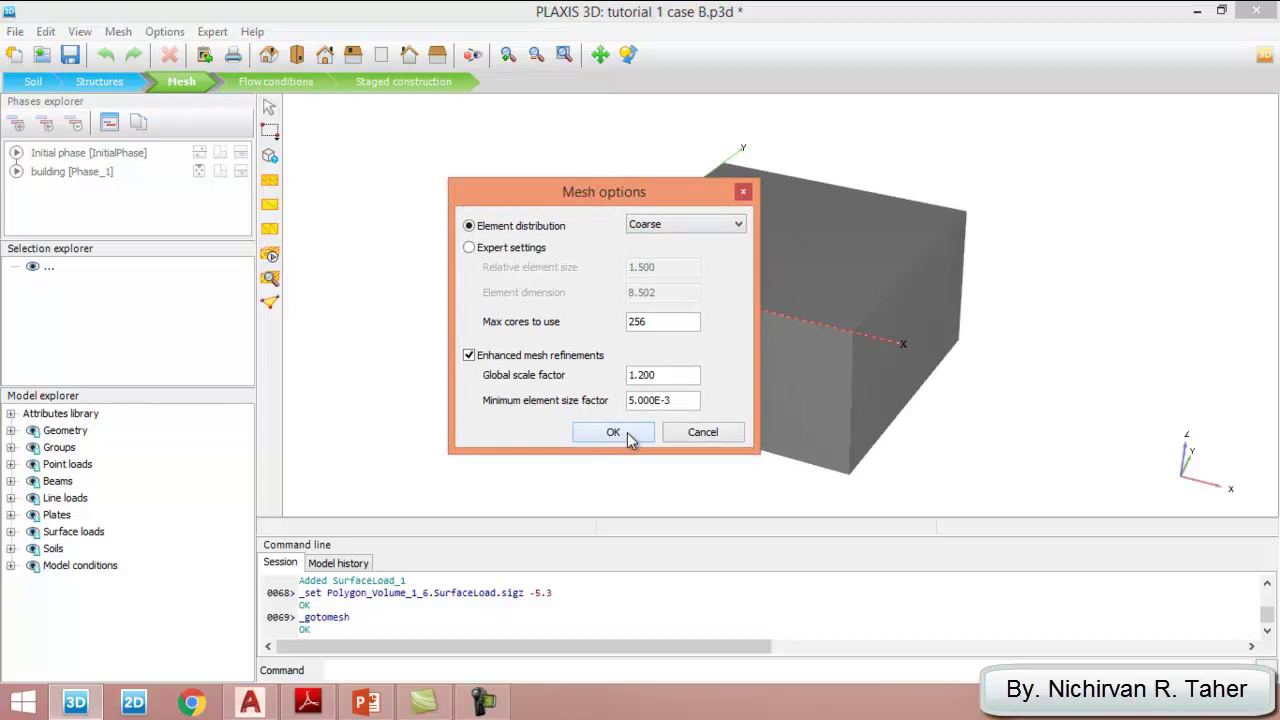
{"action": "left_click", "coordinate": [624, 436]}
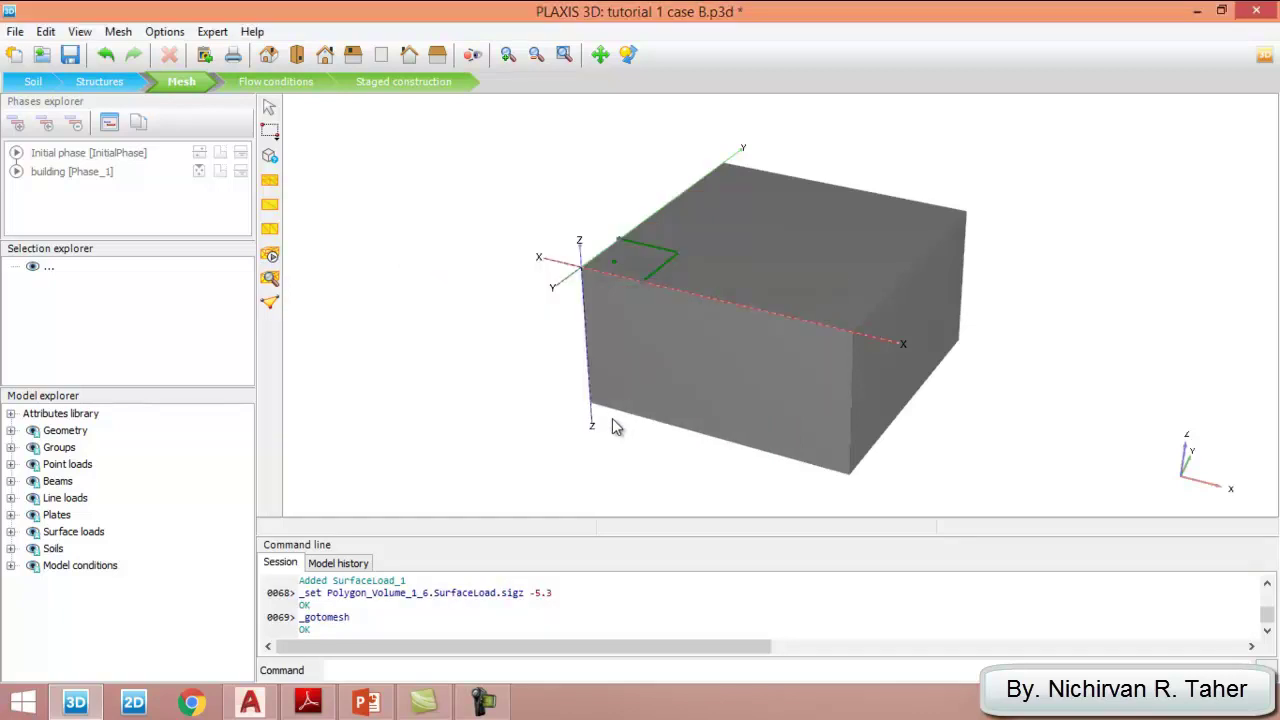
Delete the existing building phase from the staged construction
{"action": "left_click", "coordinate": [420, 82]}
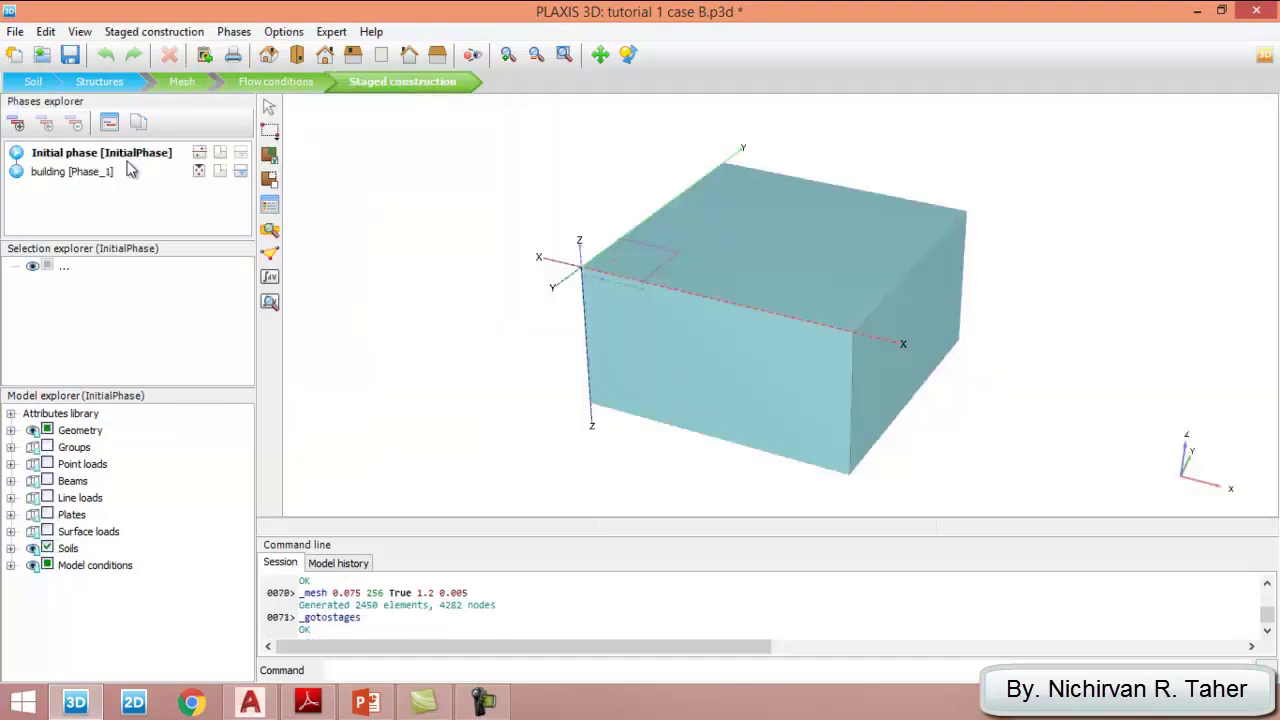
{"action": "left_click", "coordinate": [57, 174]}
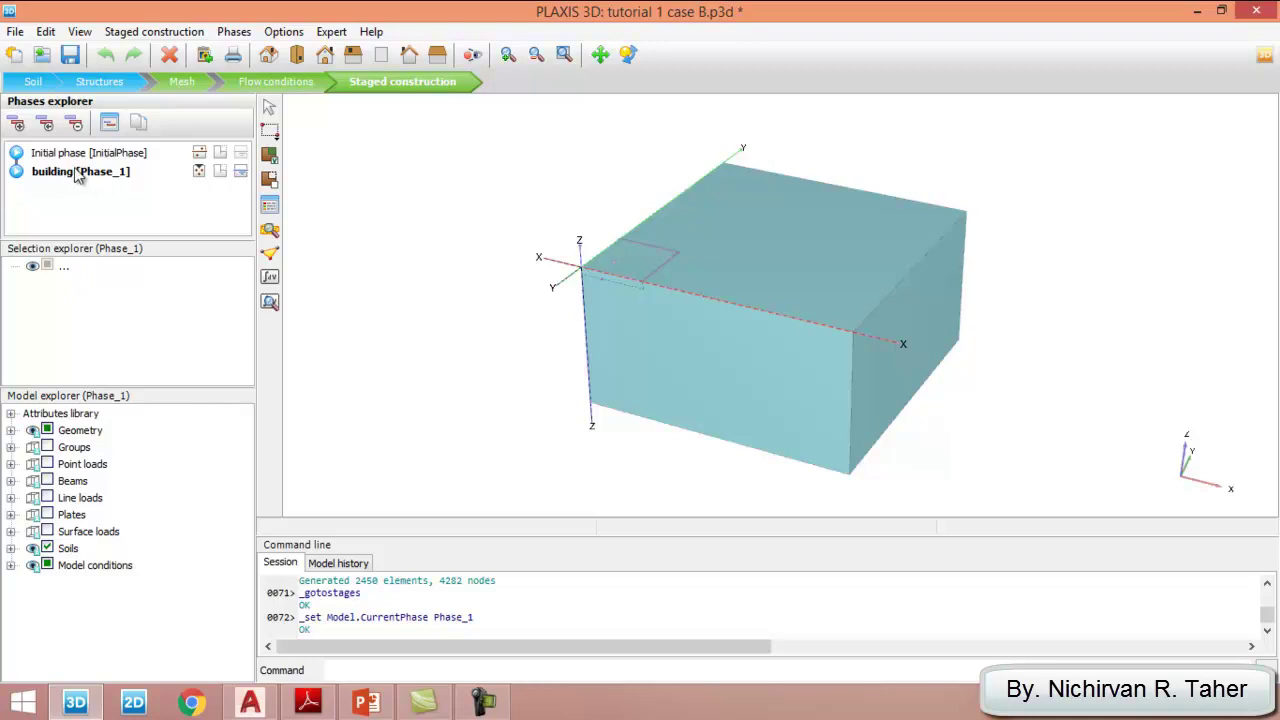
{"action": "left_click", "coordinate": [76, 123]}
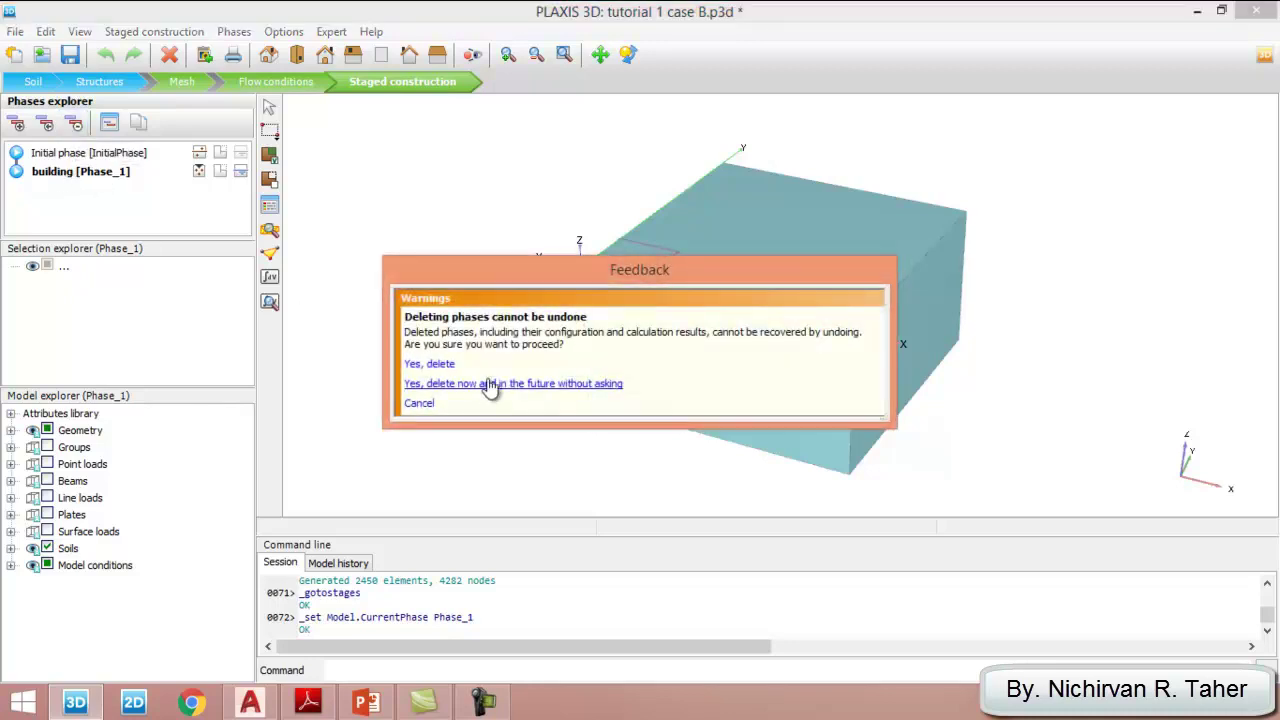
{"action": "left_click", "coordinate": [432, 366]}
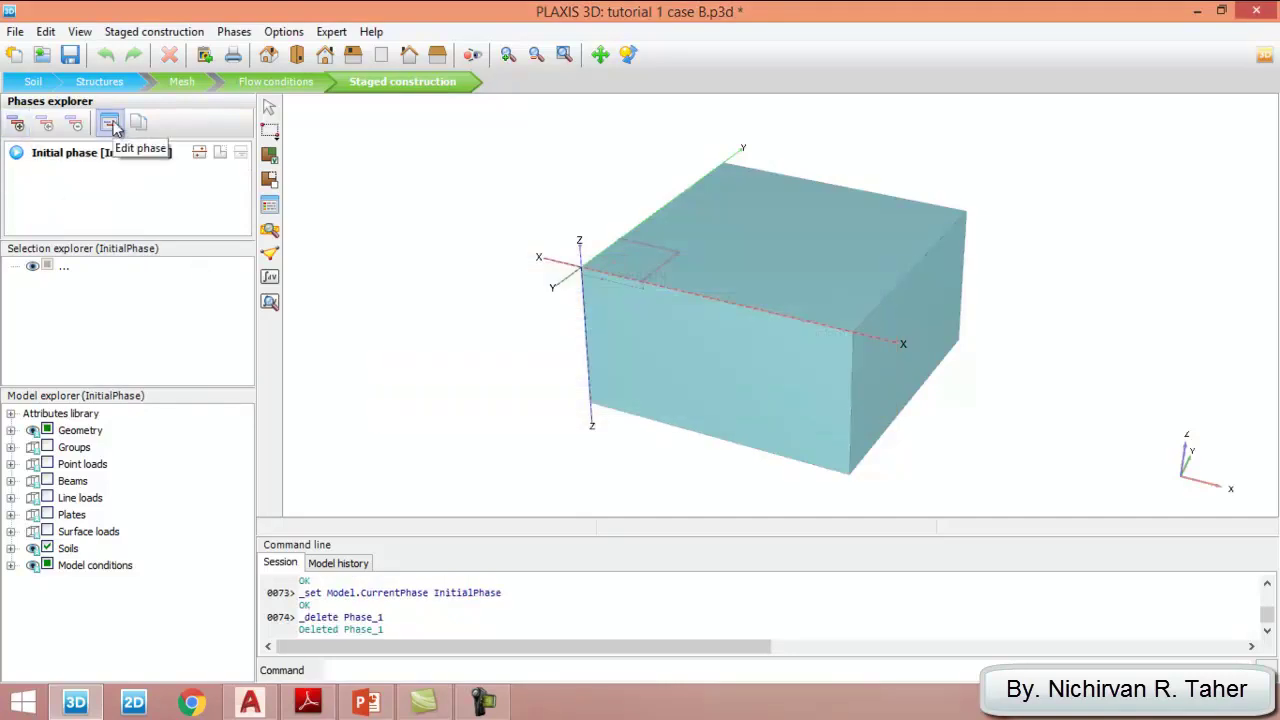
Add a calculation phase after the initial phase and name it "walls and exacavation"
{"action": "left_click", "coordinate": [110, 124]}
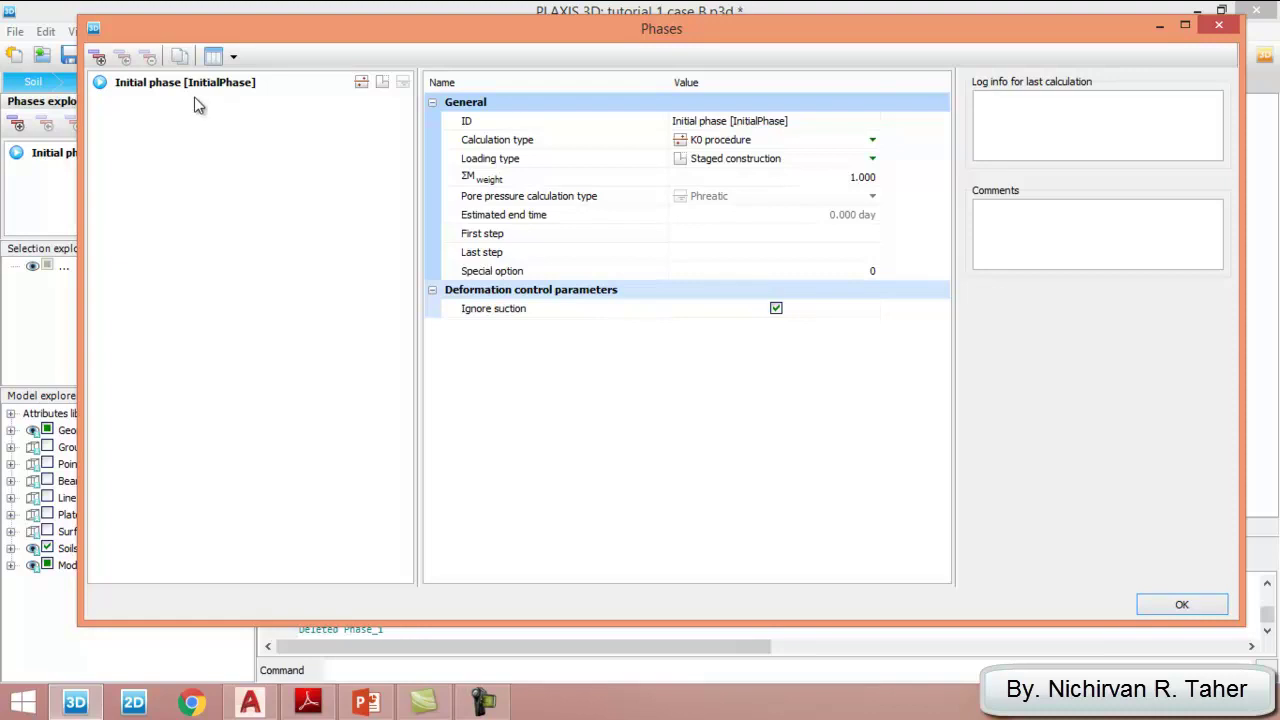
{"action": "left_click", "coordinate": [103, 60]}
{"action": "left_click", "coordinate": [725, 121]}
{"action": "type", "text": "wa"}
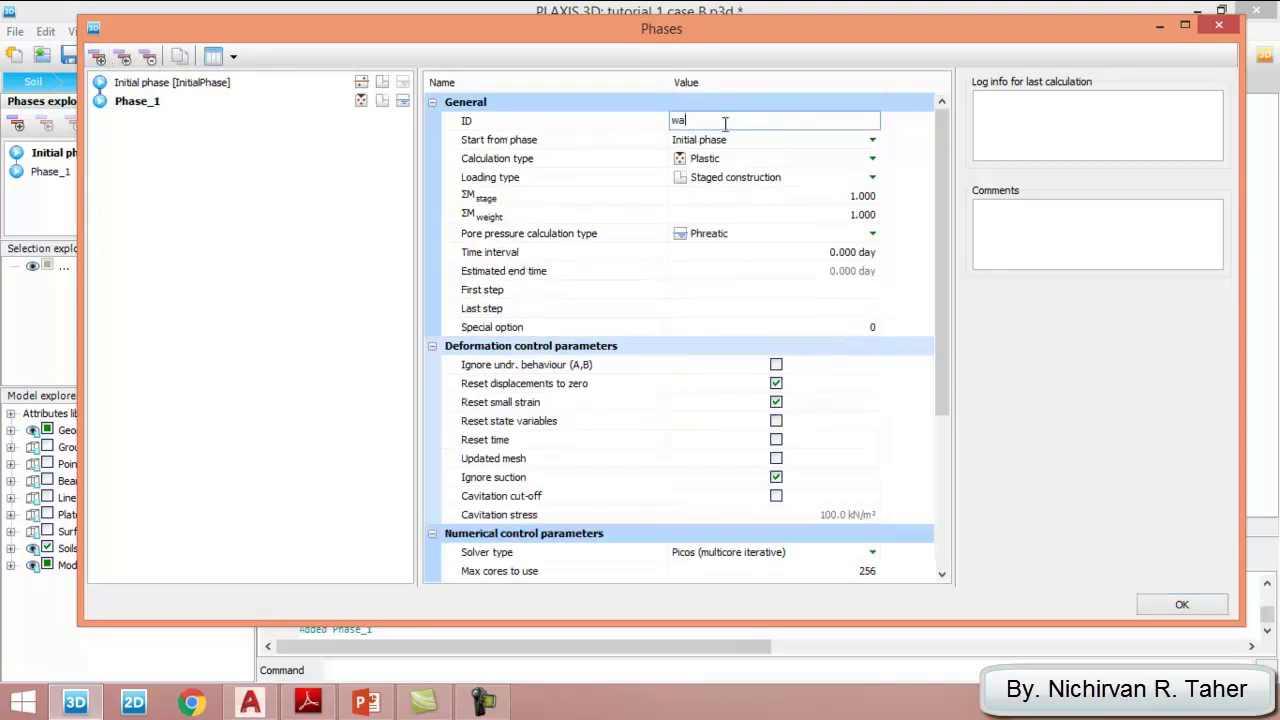
{"action": "type", "text": "lls and excavation"}
{"action": "key", "text": "Return"}
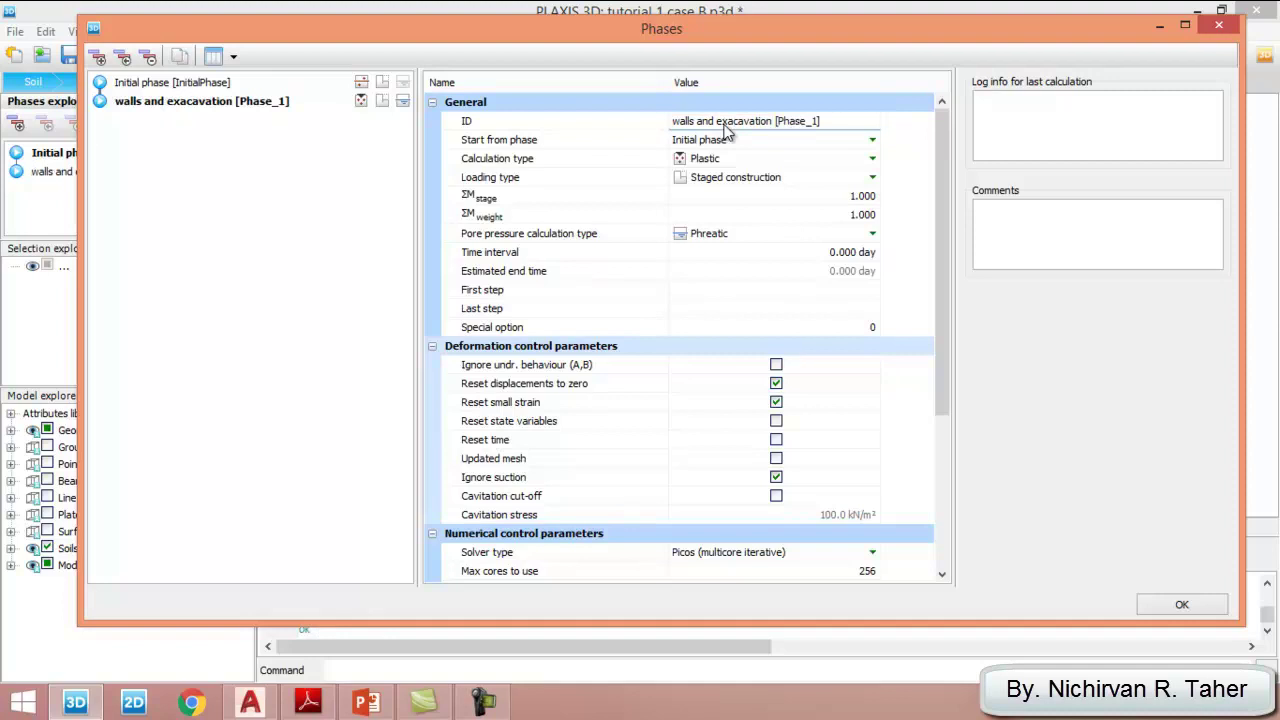
Add a second calculation phase following the walls and exacavation phase and name it "Raft foundation and beams"
{"action": "left_click", "coordinate": [96, 58]}
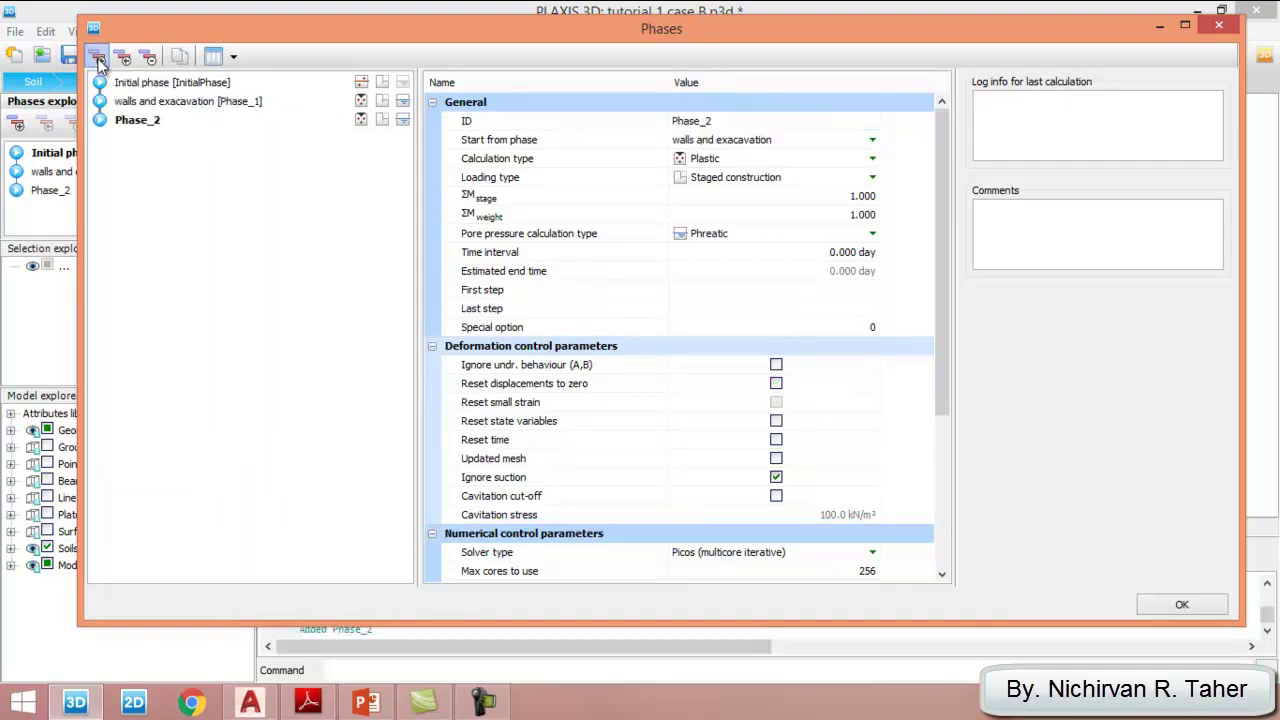
{"action": "left_click", "coordinate": [738, 121]}
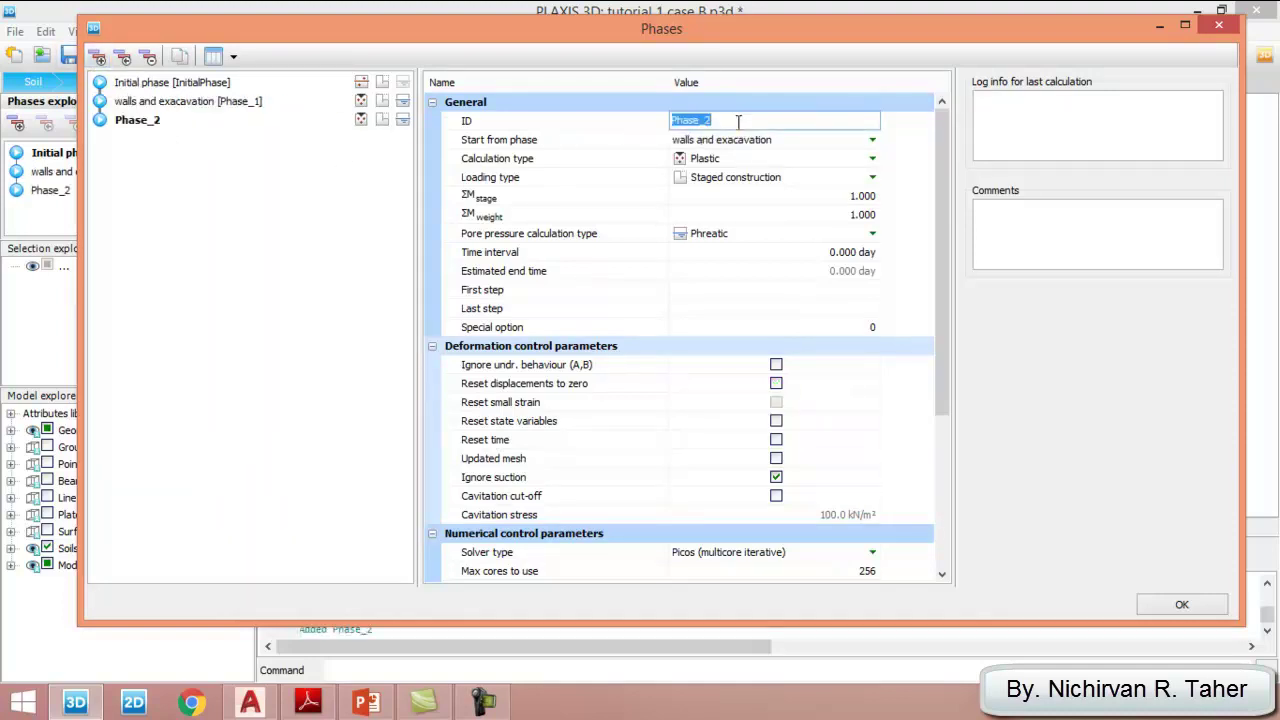
{"action": "type", "text": "basem"}
{"action": "key", "text": "BackSpace"}
{"action": "key", "text": "BackSpace"}
{"action": "key", "text": "BackSpace"}
{"action": "key", "text": "BackSpace"}
{"action": "key", "text": "BackSpace"}
{"action": "key", "text": "BackSpace"}
{"action": "type", "text": "raft foundation and beams"}
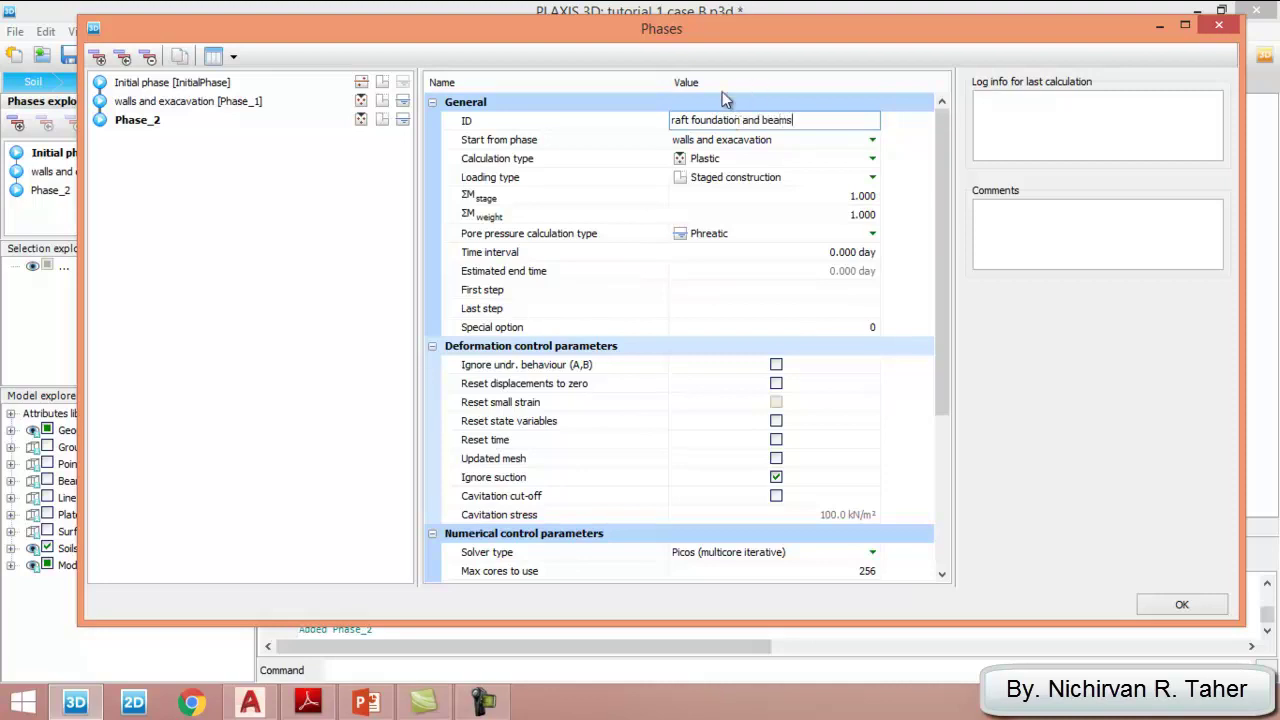
{"action": "left_click_drag", "start_coordinate": [670, 120], "coordinate": [679, 121]}
{"action": "type", "text": "Ra"}
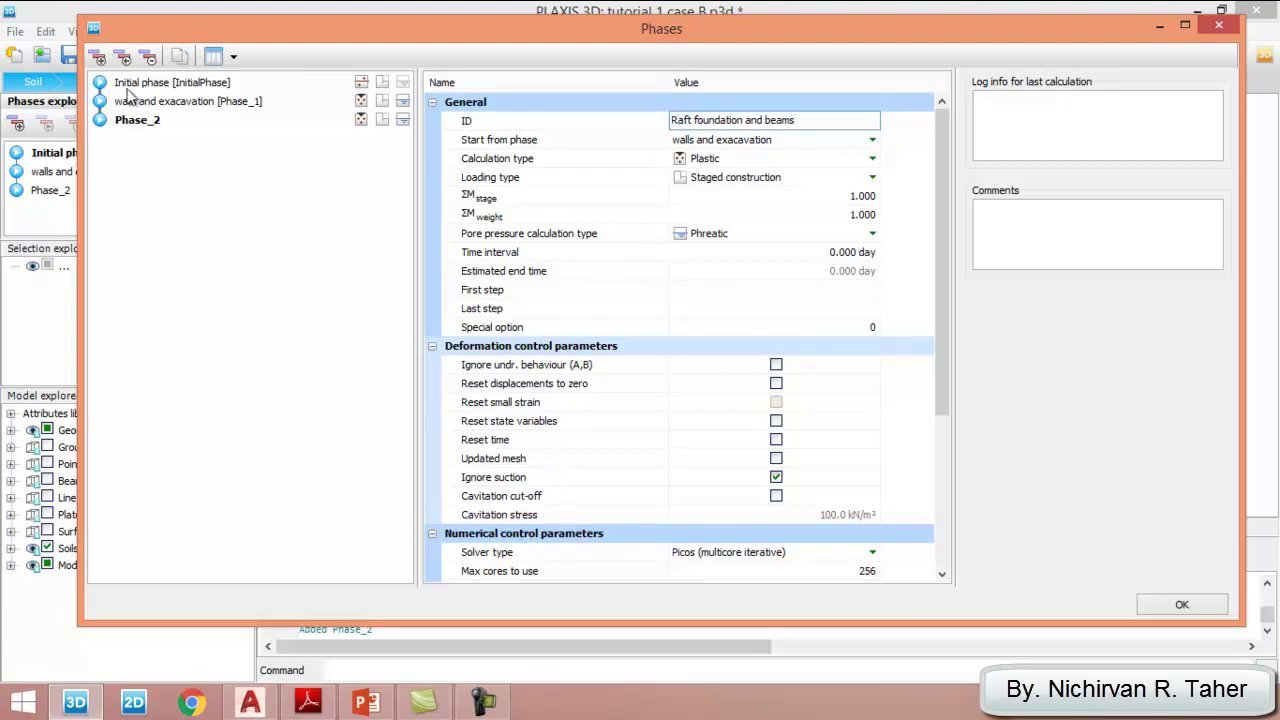
Add a third calculation phase named "Loading" after the raft foundation phase and accept the phase definitions
{"action": "left_click", "coordinate": [98, 58]}
{"action": "left_click", "coordinate": [728, 120]}
{"action": "type", "text": "Ko"}
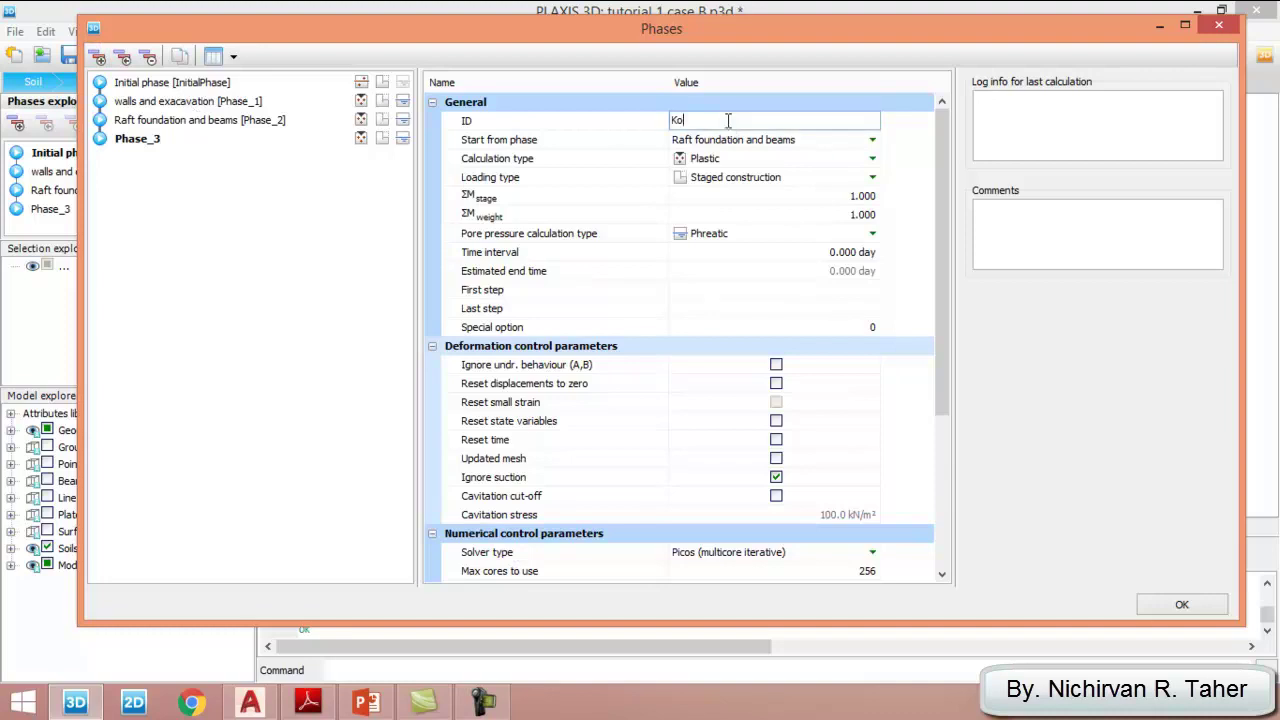
{"action": "type", "text": "ading"}
{"action": "left_click_drag", "start_coordinate": [680, 120], "coordinate": [670, 121]}
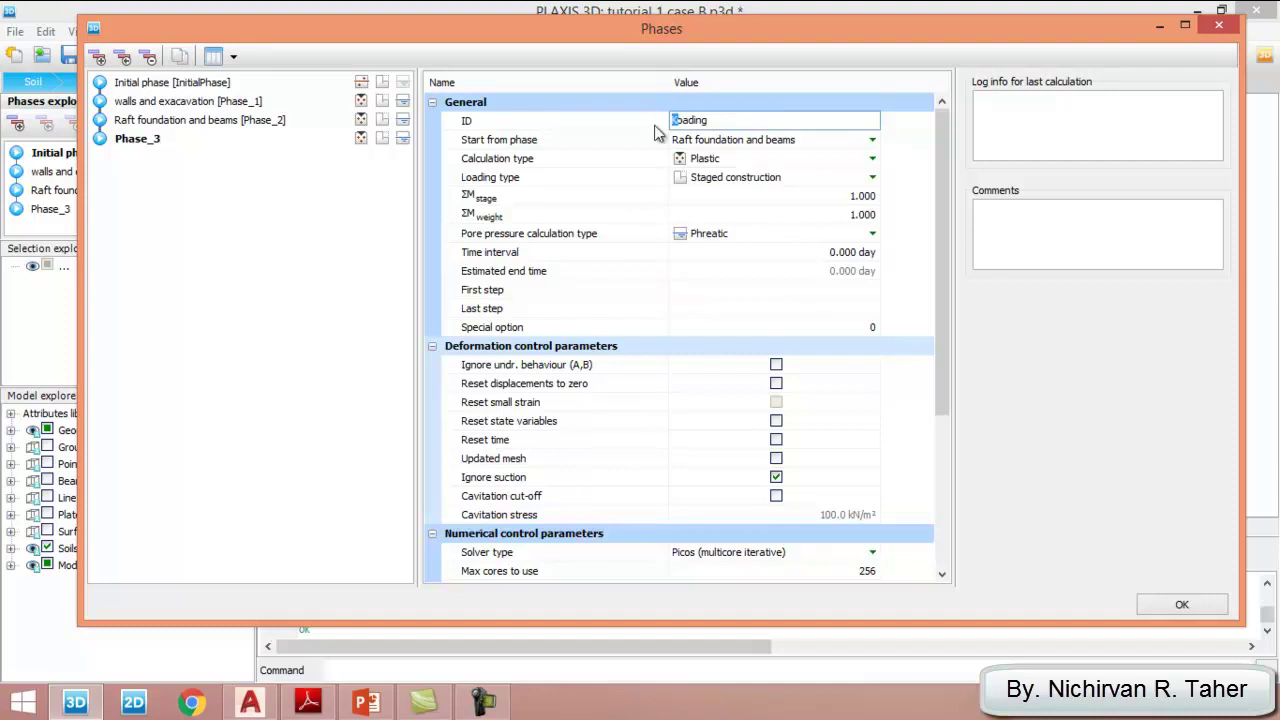
{"action": "type", "text": "L"}
{"action": "left_click", "coordinate": [1182, 604]}
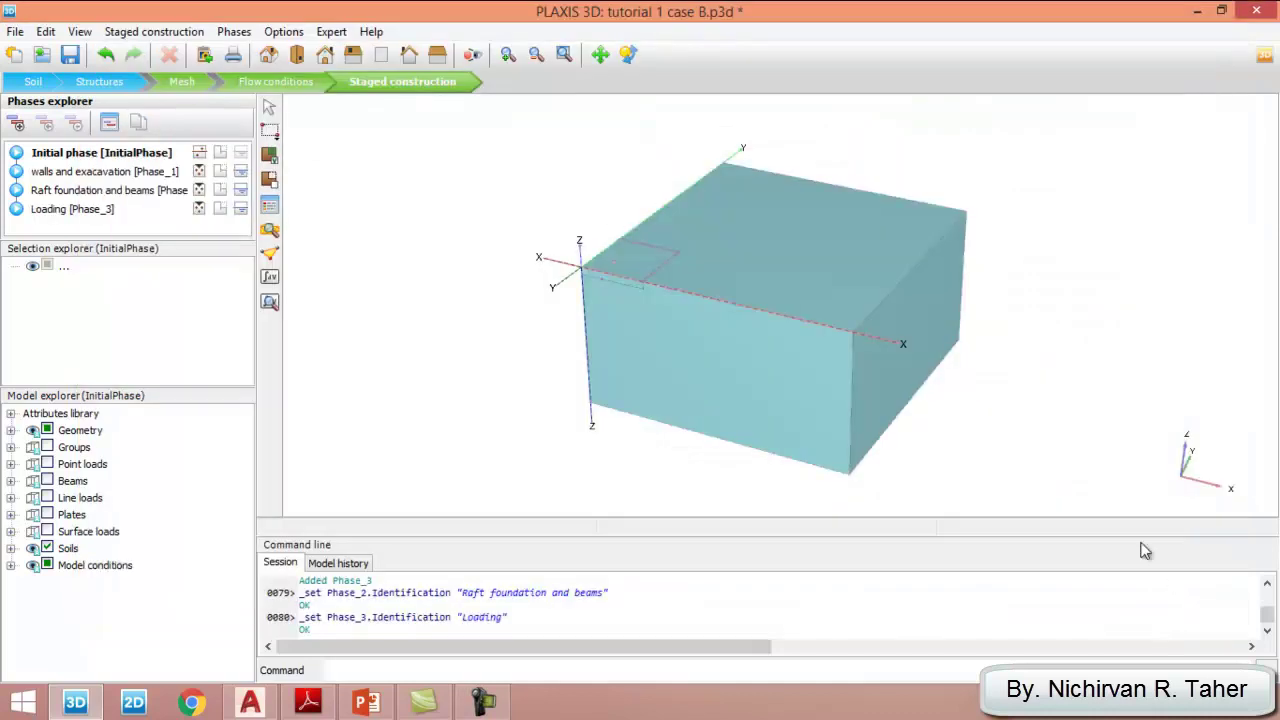
In the walls and exacavation phase, deactivate the upper soil volume inside the basement, BoreholeVolume_1_1
{"action": "left_click", "coordinate": [75, 174]}
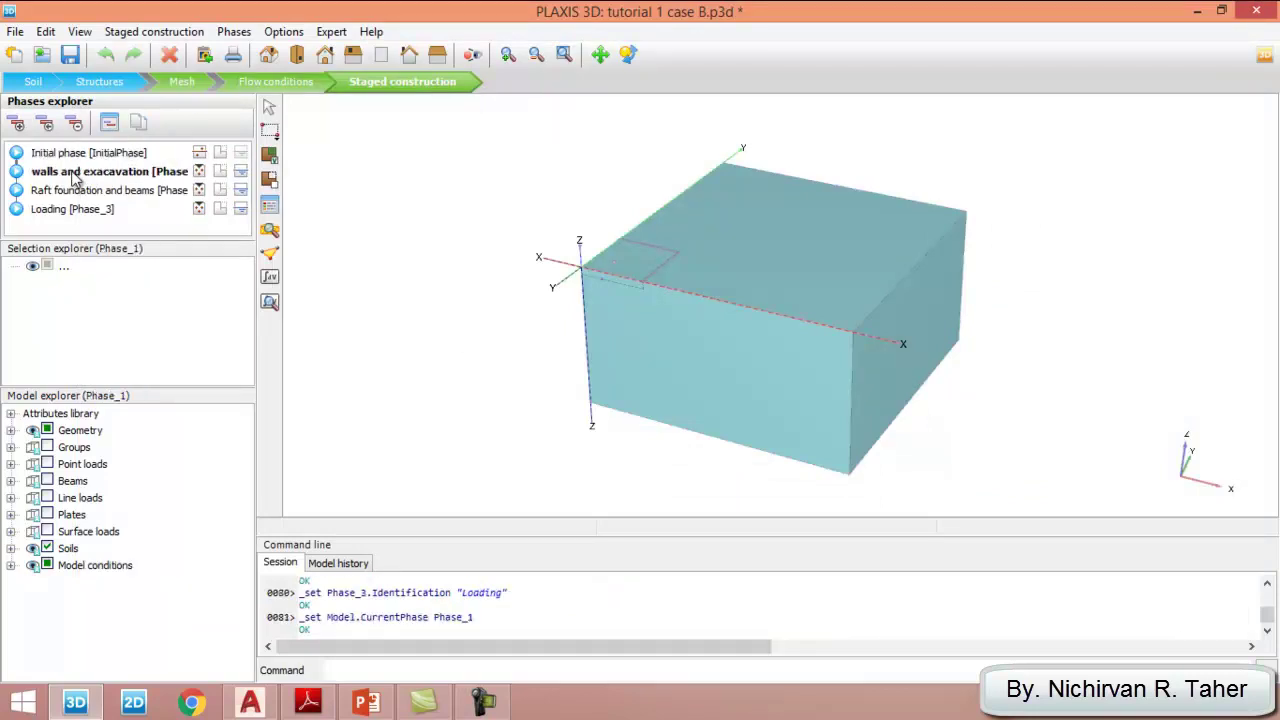
{"action": "left_click", "coordinate": [616, 265]}
{"action": "right_click", "coordinate": [634, 267]}
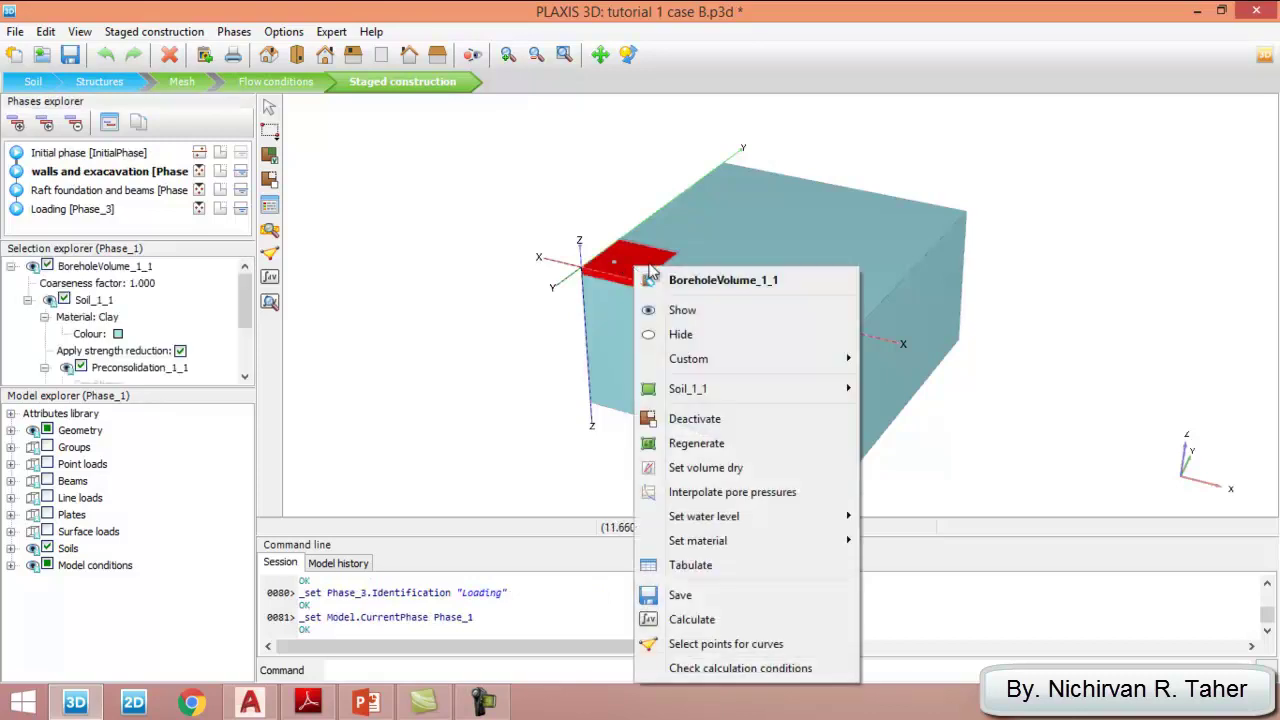
{"action": "left_click", "coordinate": [705, 420]}
{"action": "scroll", "coordinate": [555, 327], "scroll_direction": "up", "scroll_amount": 2}
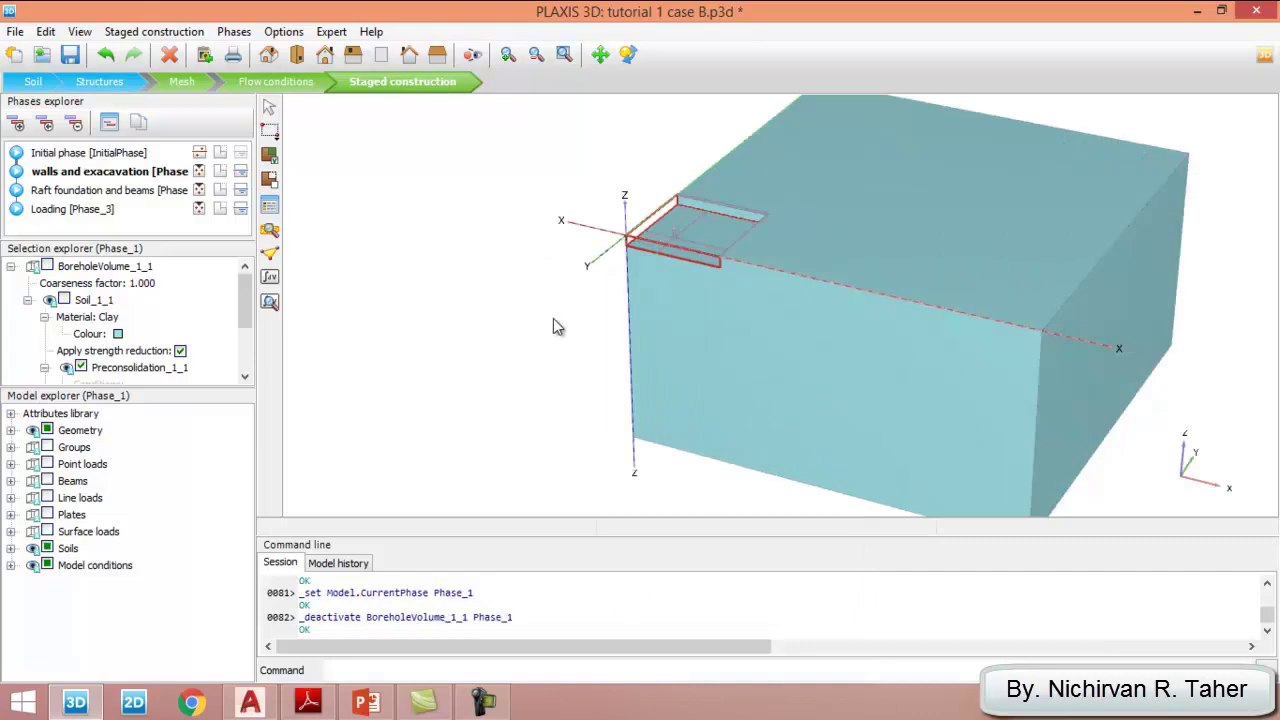
In the walls and exacavation phase, activate the two basement wall plates, Plate_3 and Plate_2
{"action": "left_click", "coordinate": [11, 515]}
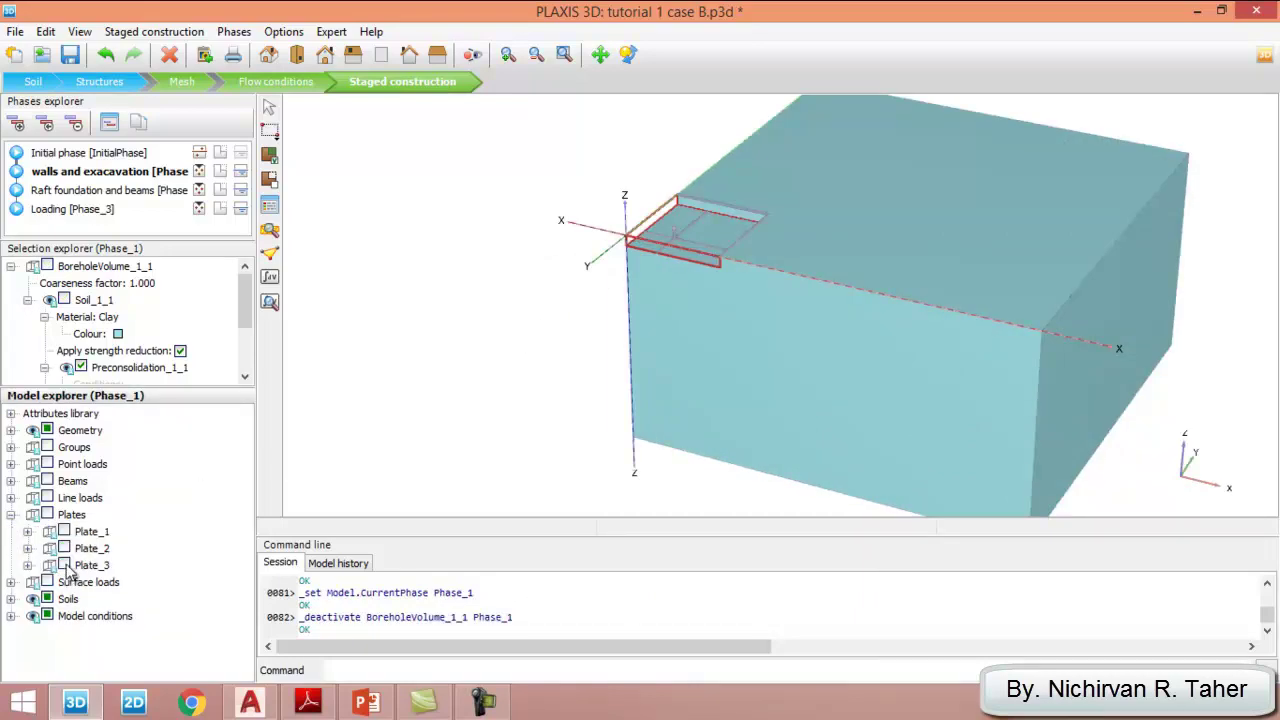
{"action": "middle_click_drag", "start_coordinate": [630, 60], "coordinate": [617, 105]}
{"action": "left_click", "coordinate": [628, 54]}
{"action": "left_click_drag", "start_coordinate": [424, 283], "coordinate": [586, 263]}
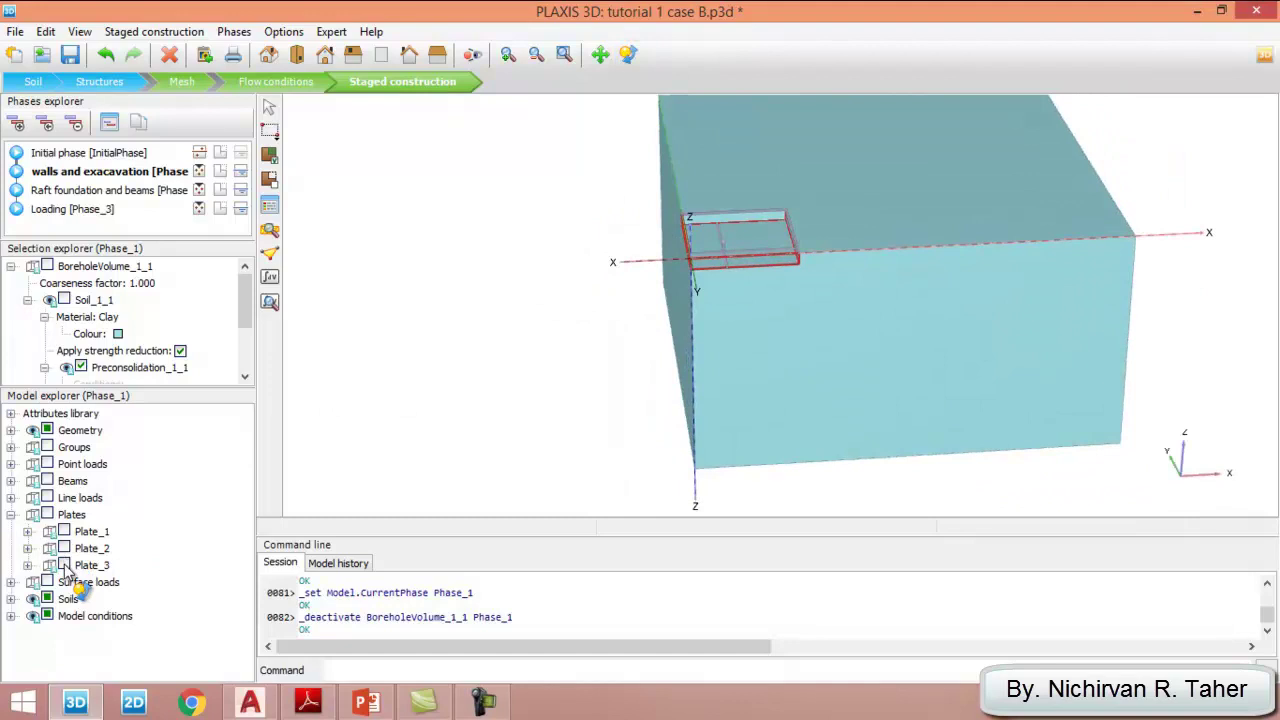
{"action": "left_click", "coordinate": [64, 565]}
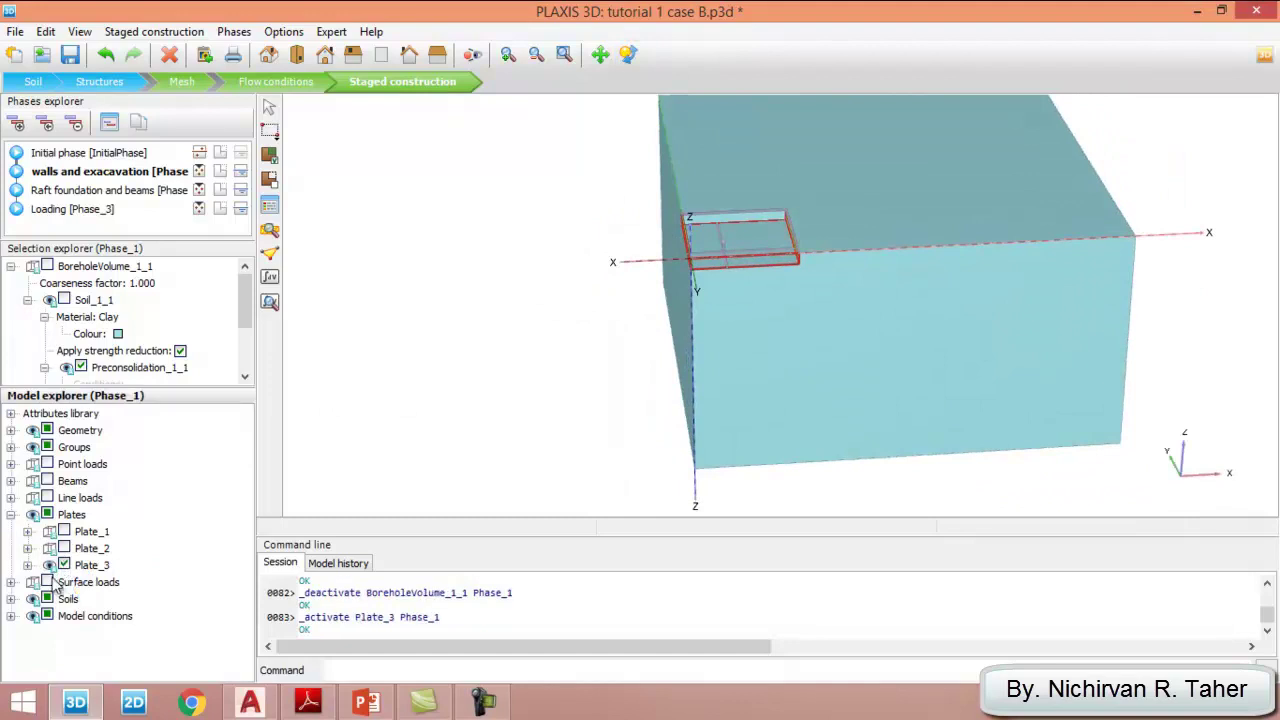
{"action": "left_click", "coordinate": [64, 548]}
{"action": "left_click", "coordinate": [628, 55]}
{"action": "left_click_drag", "start_coordinate": [566, 306], "coordinate": [662, 126]}
{"action": "left_click_drag", "start_coordinate": [450, 294], "coordinate": [262, 348]}
{"action": "left_click", "coordinate": [628, 55]}
{"action": "left_click_drag", "start_coordinate": [486, 340], "coordinate": [575, 340]}
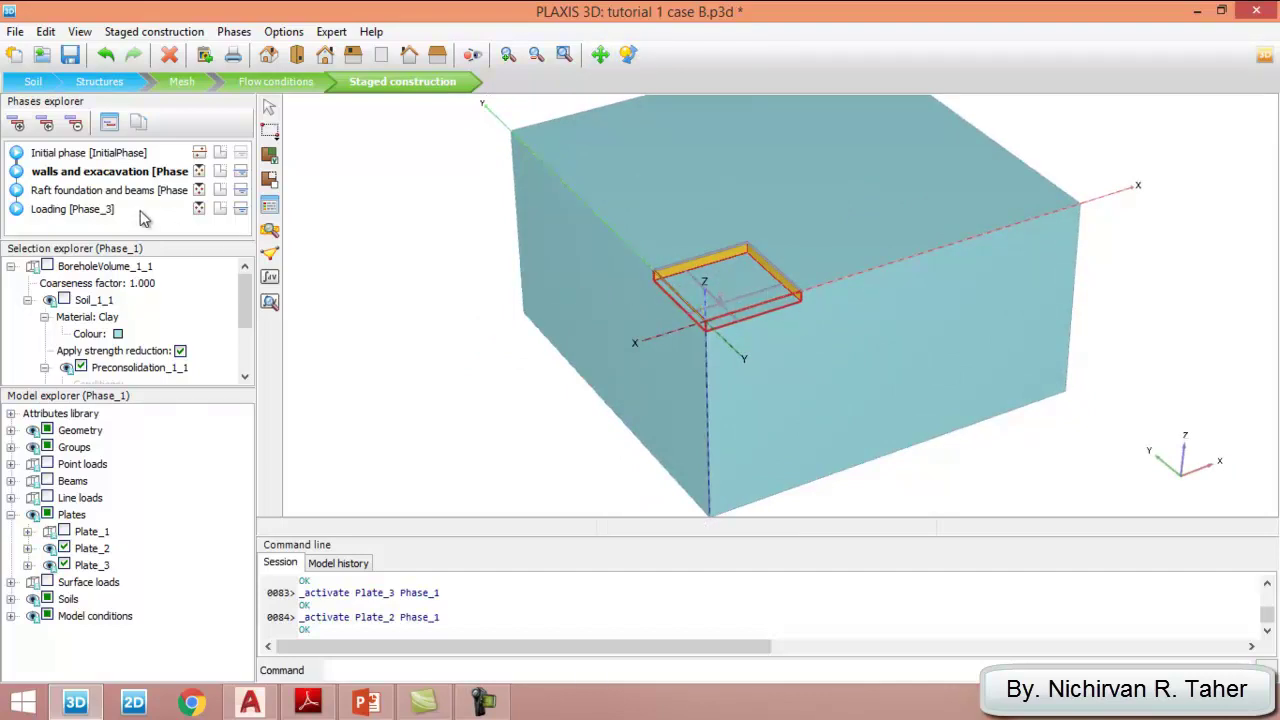
In the Raft foundation and beams phase, activate the raft plate, Plate_1, and all the beams
{"action": "left_click", "coordinate": [82, 194]}
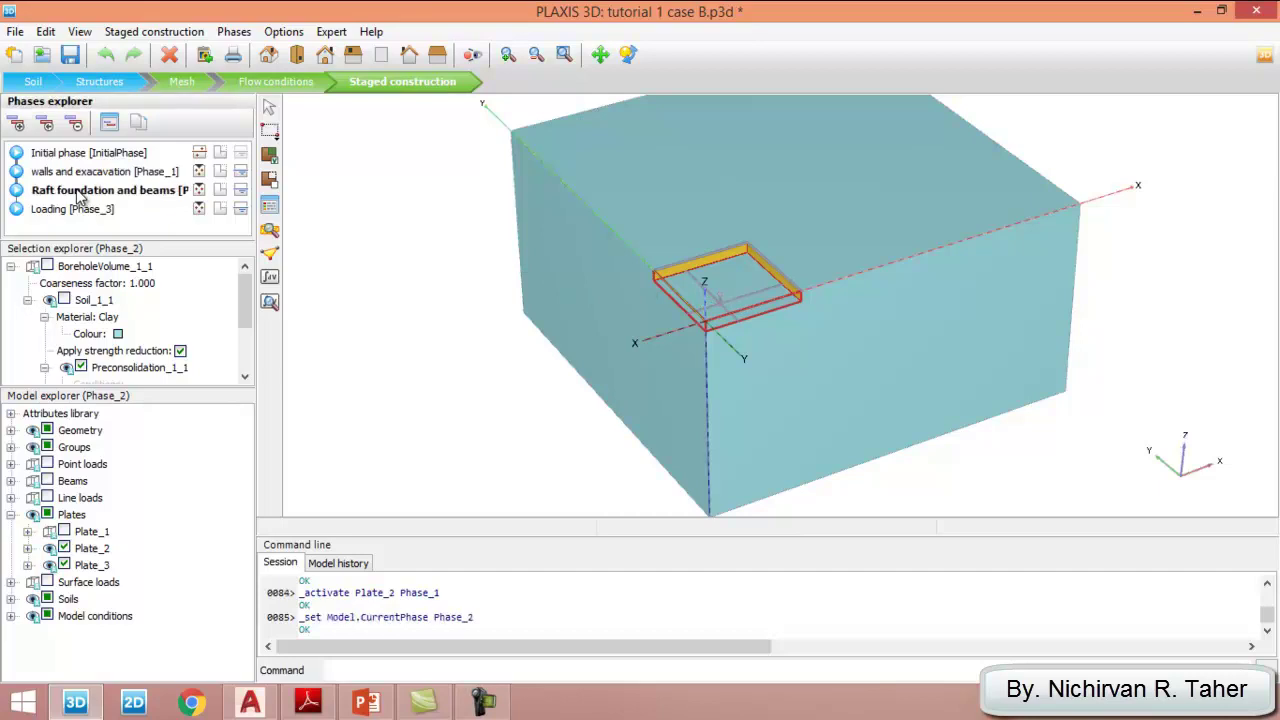
{"action": "left_click", "coordinate": [64, 531]}
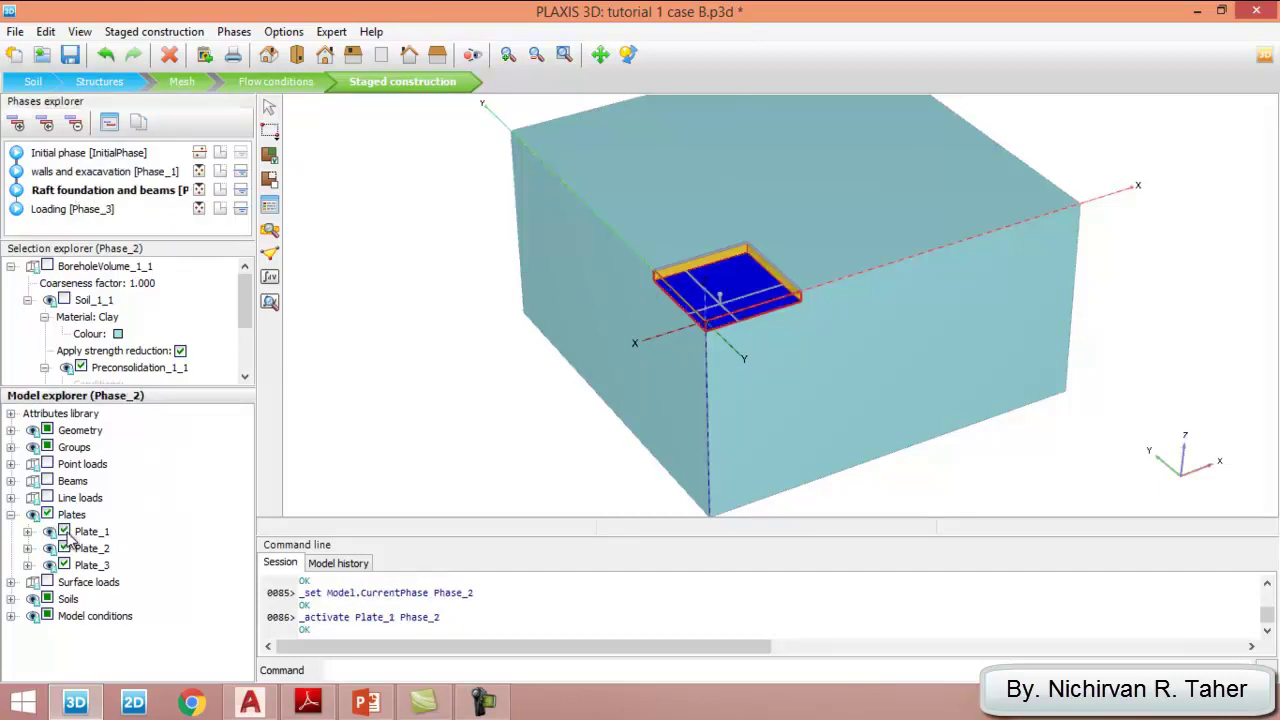
{"action": "left_click", "coordinate": [10, 514]}
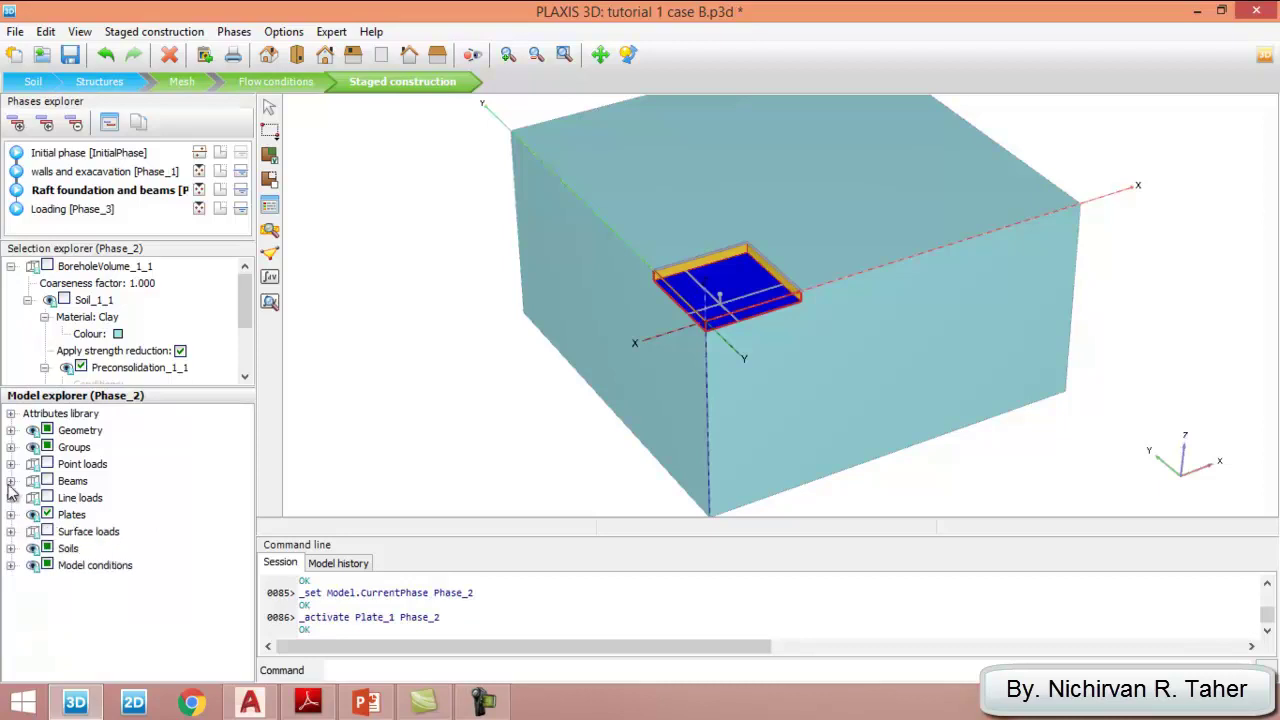
{"action": "left_click", "coordinate": [10, 481]}
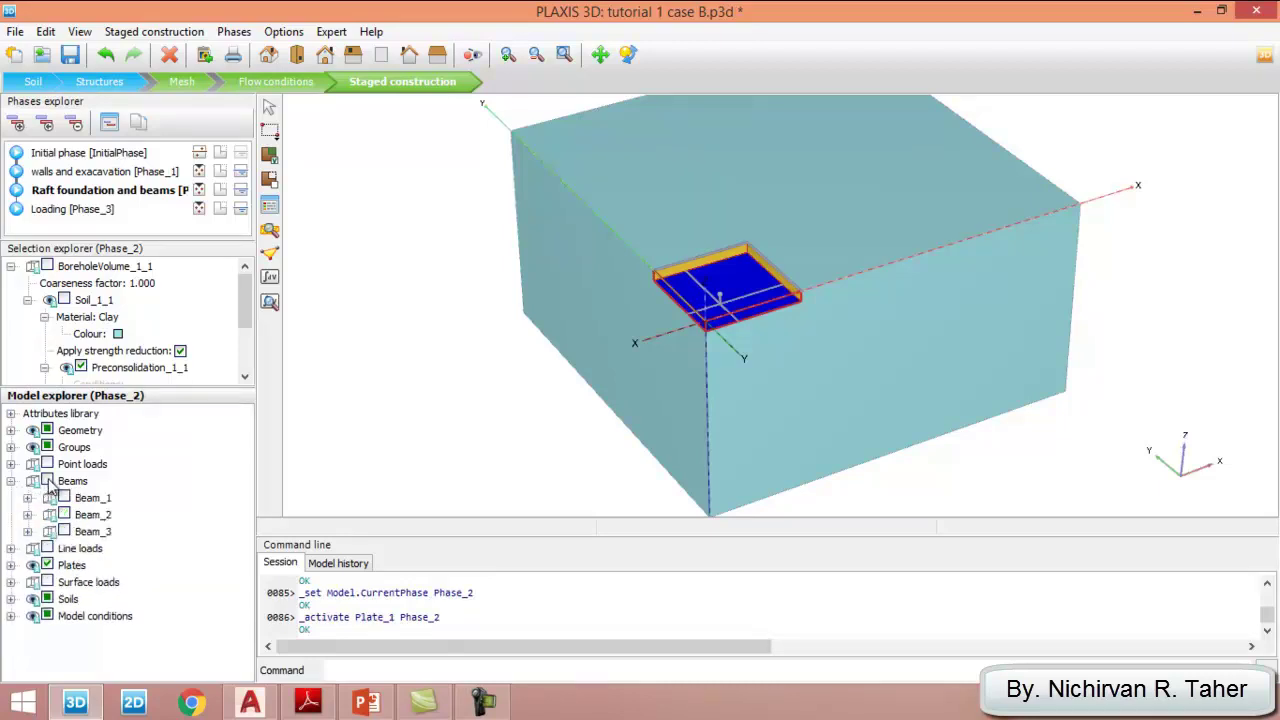
{"action": "left_click", "coordinate": [48, 481]}
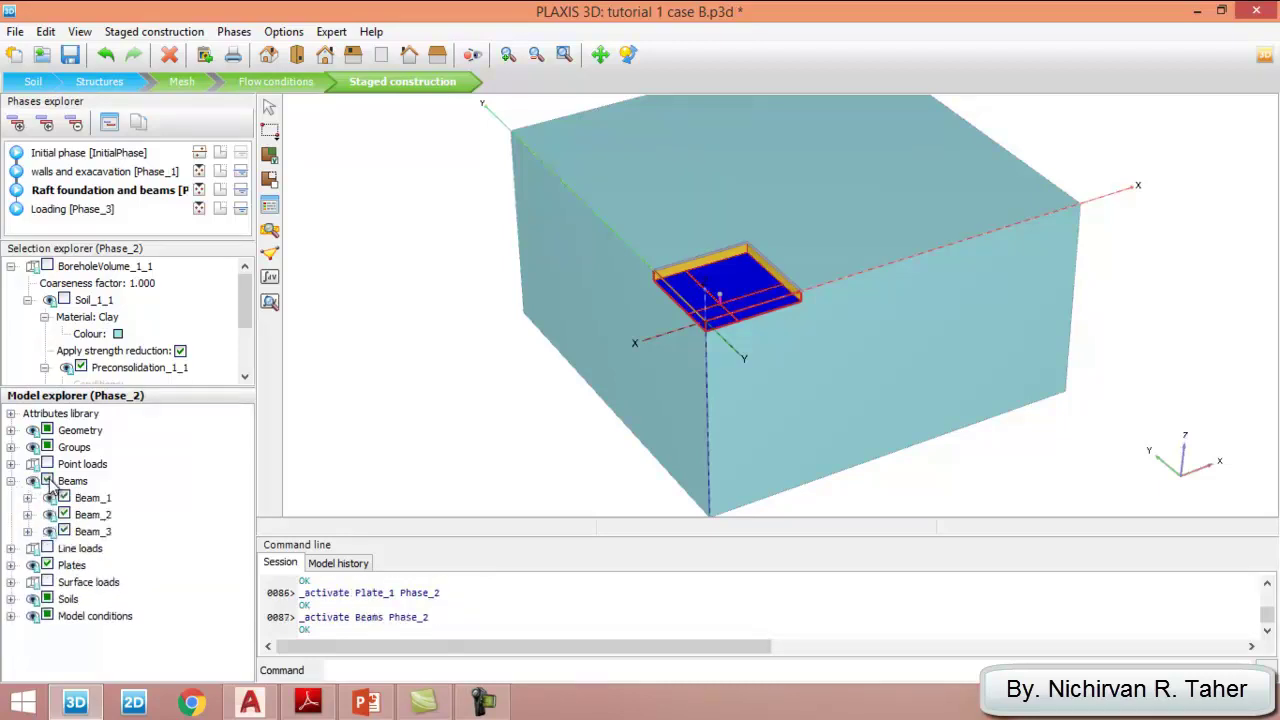
{"action": "left_click", "coordinate": [11, 482]}
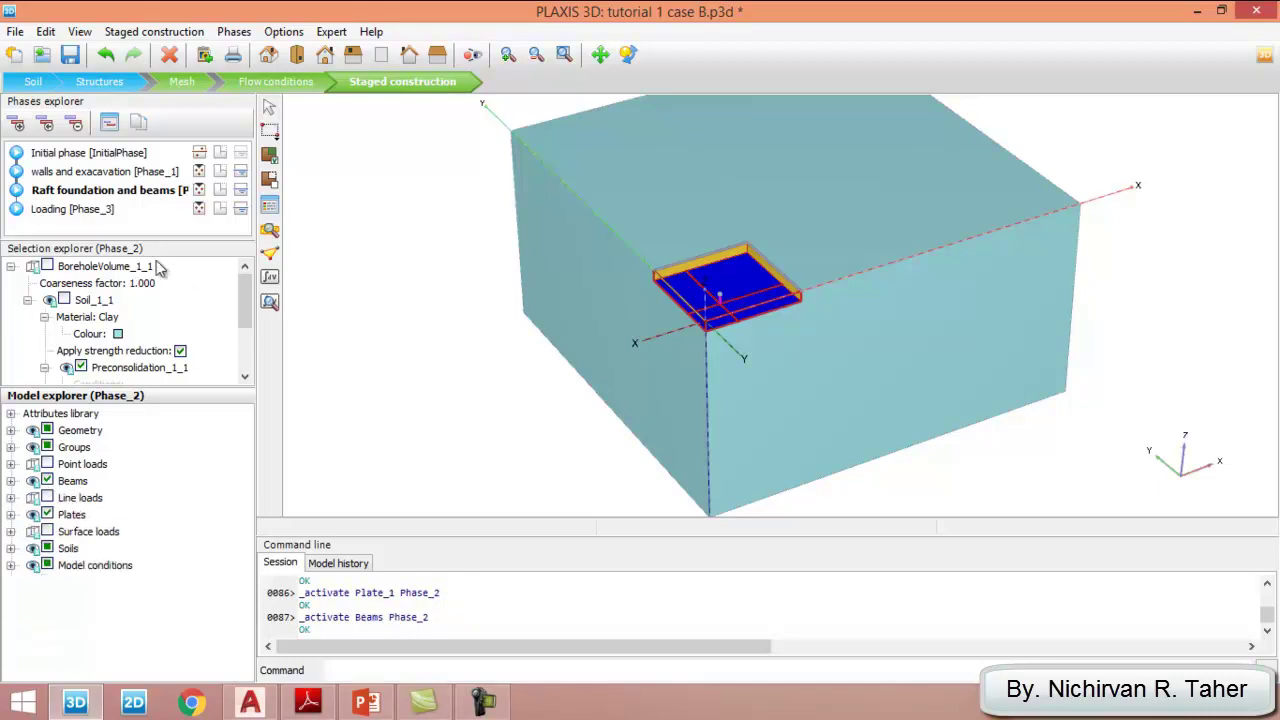
In the Loading phase, activate all point loads, line loads and surface loads
{"action": "left_click", "coordinate": [78, 216]}
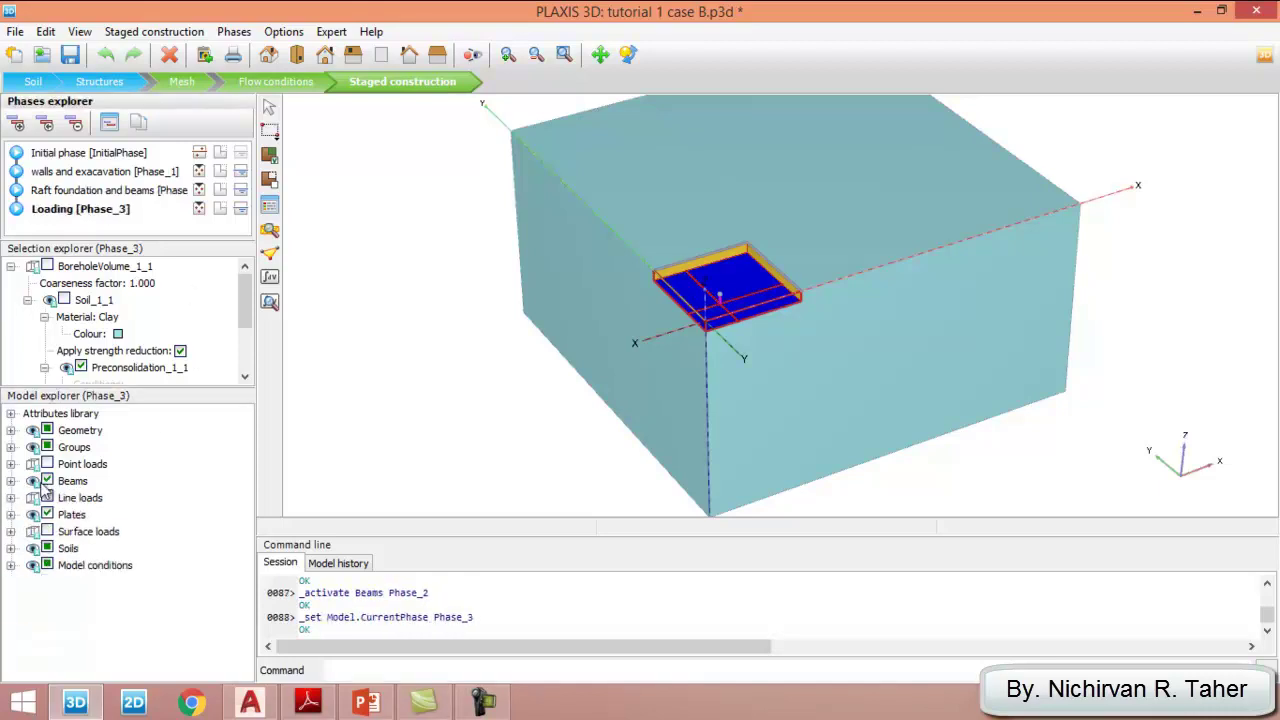
{"action": "left_click", "coordinate": [47, 464]}
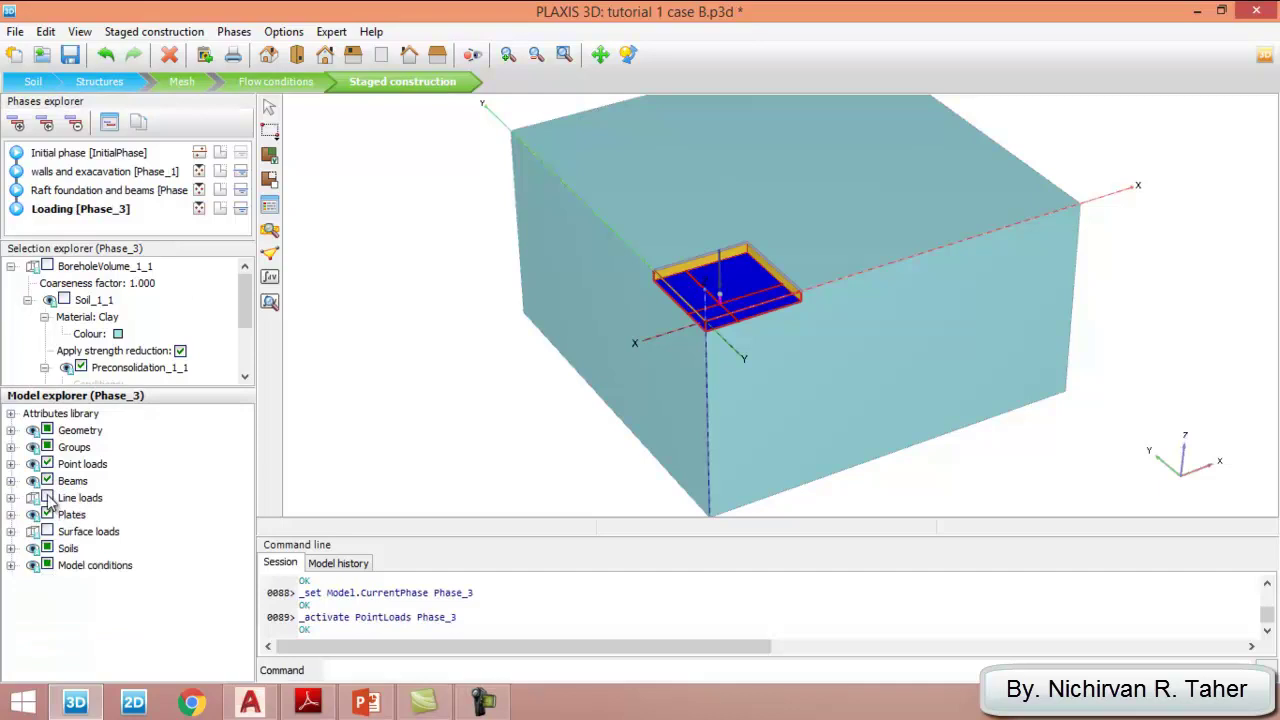
{"action": "left_click", "coordinate": [47, 498]}
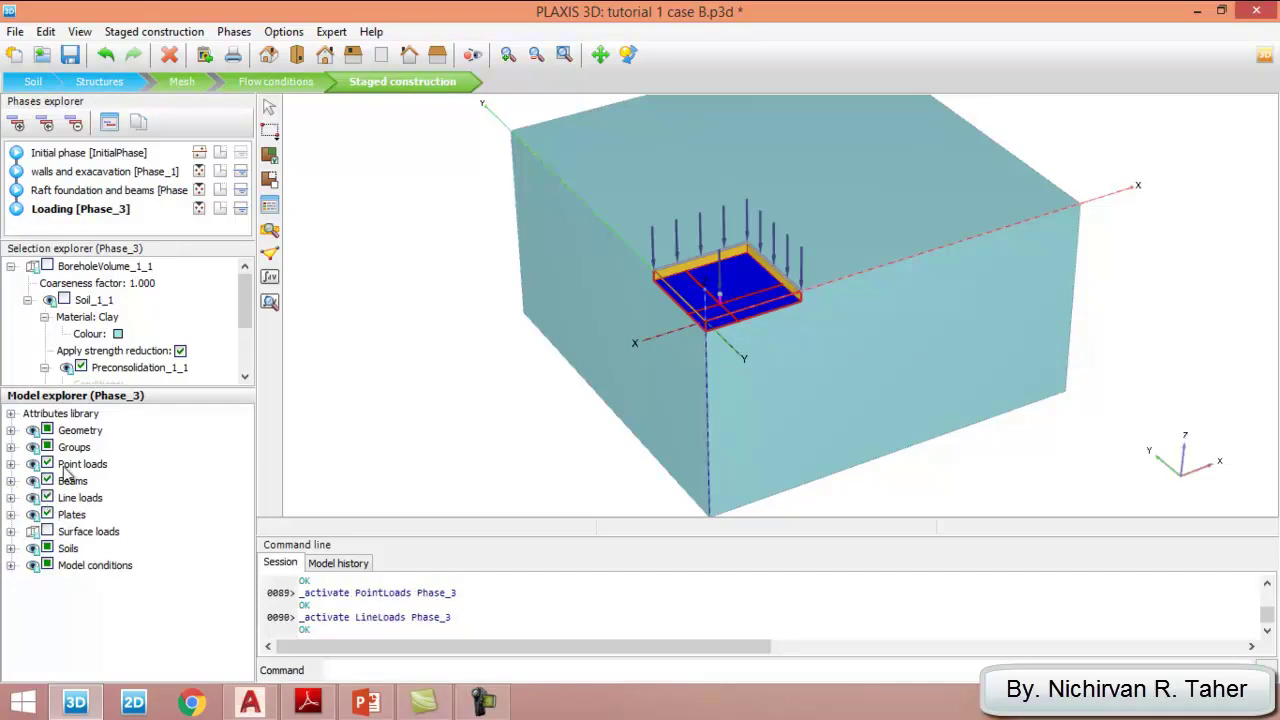
{"action": "left_click", "coordinate": [47, 531]}
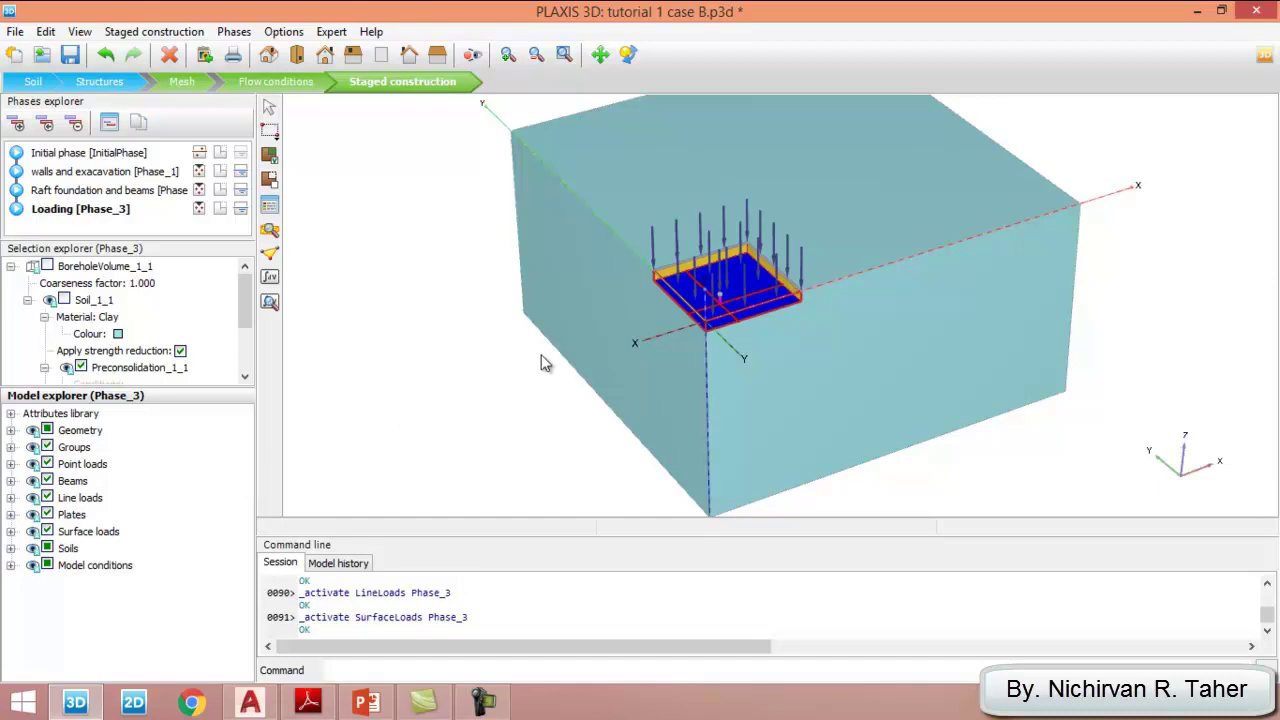
Calculate all phases without selecting curve points, and open the Loading phase results in PLAXIS 3D Output
{"action": "left_click", "coordinate": [272, 280]}
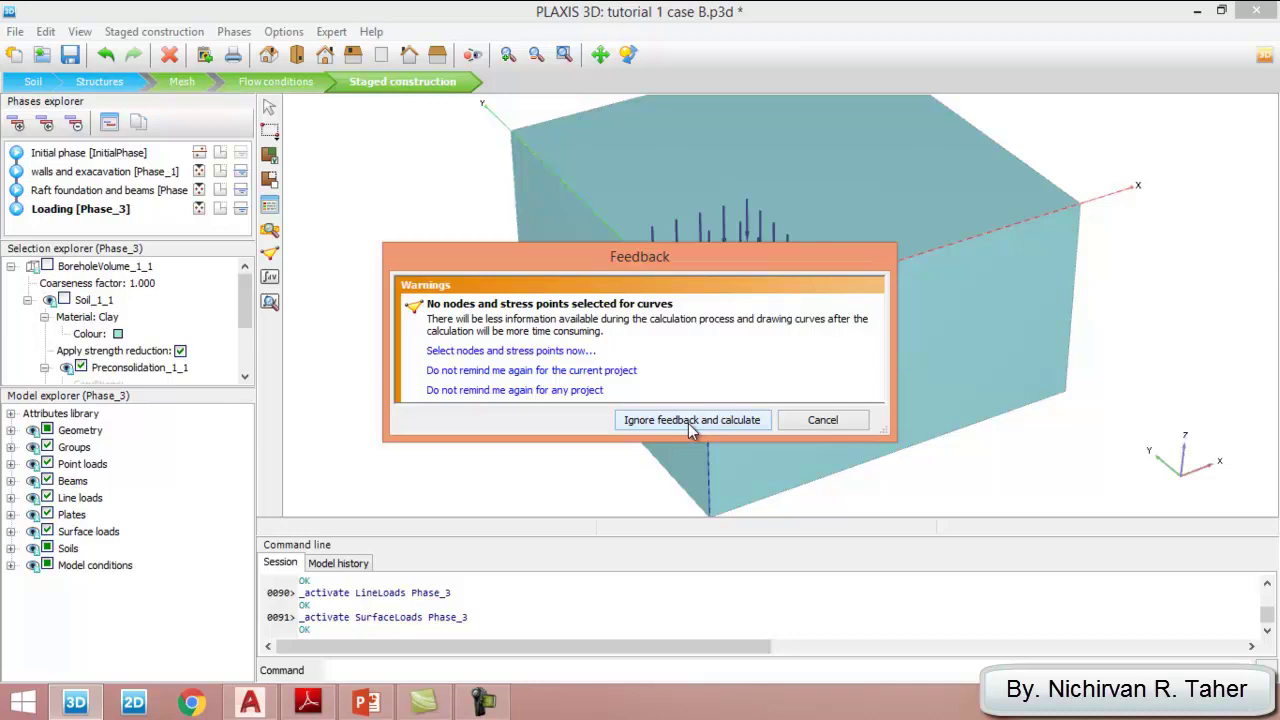
{"action": "left_click", "coordinate": [691, 422]}
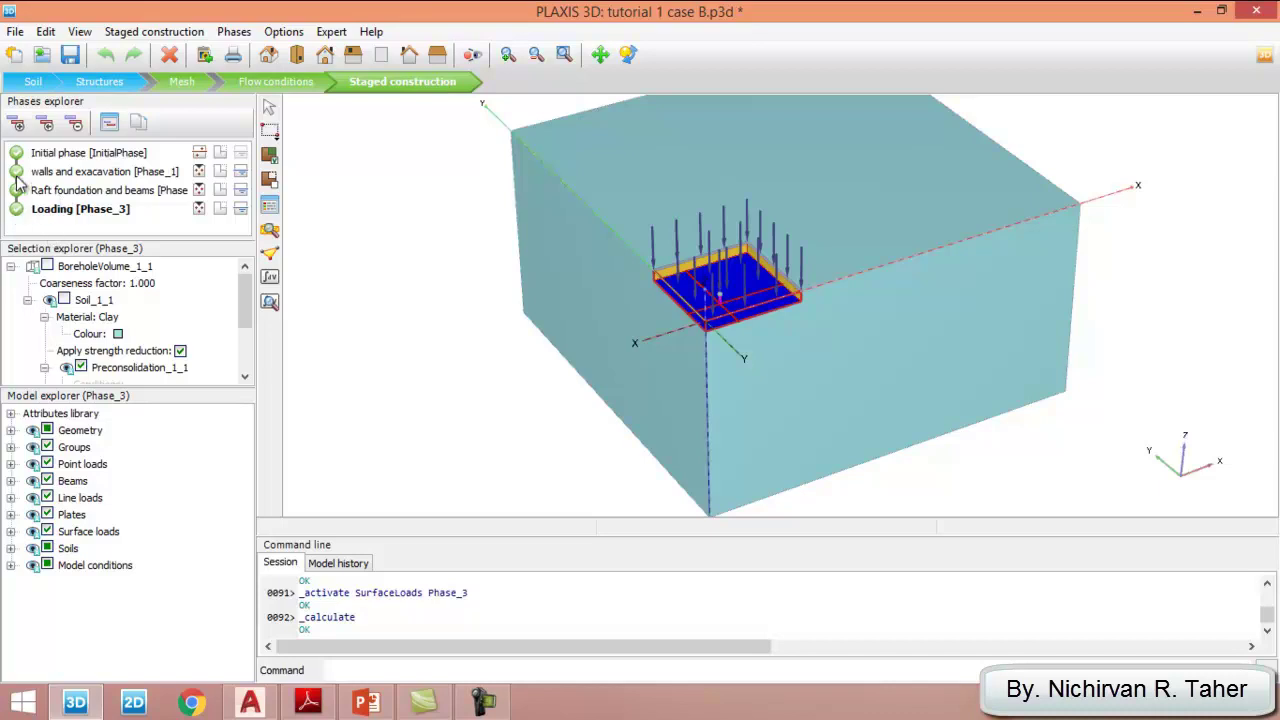
{"action": "left_click", "coordinate": [270, 304]}
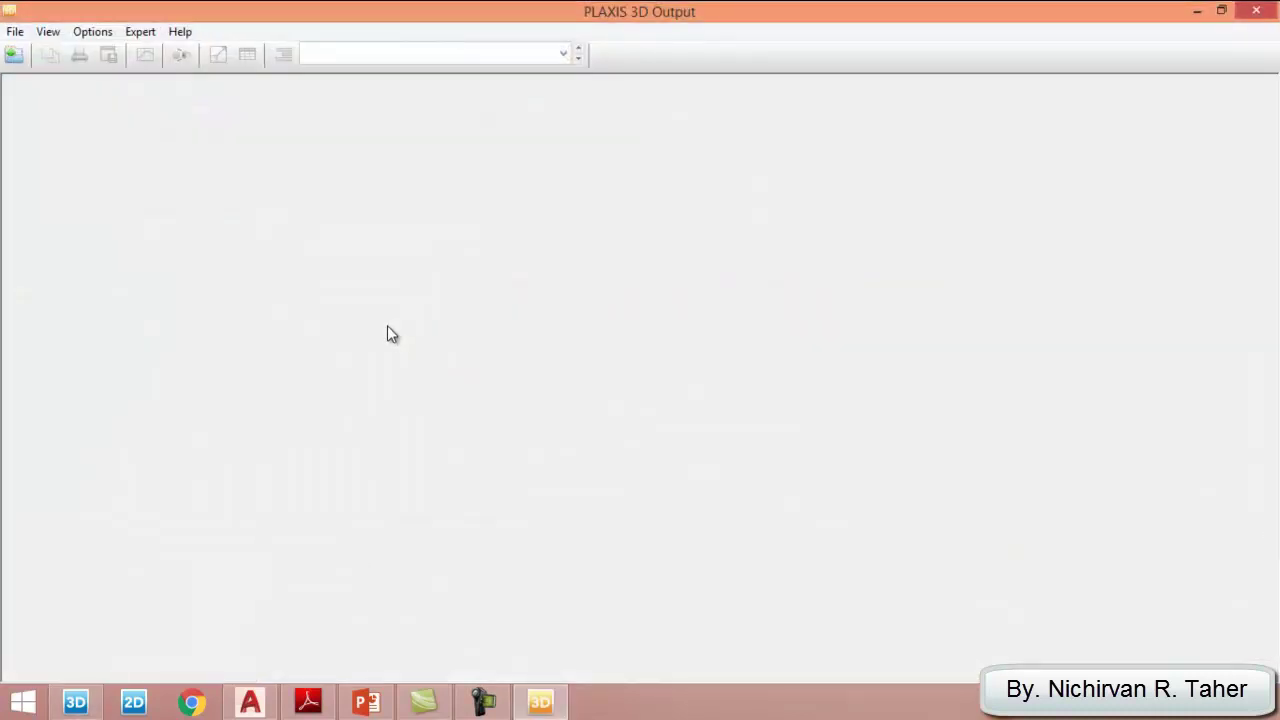
{"action": "left_click_drag", "start_coordinate": [575, 437], "coordinate": [594, 588]}
{"action": "right_click_drag", "start_coordinate": [599, 318], "coordinate": [650, 308], "text": "ctrl"}
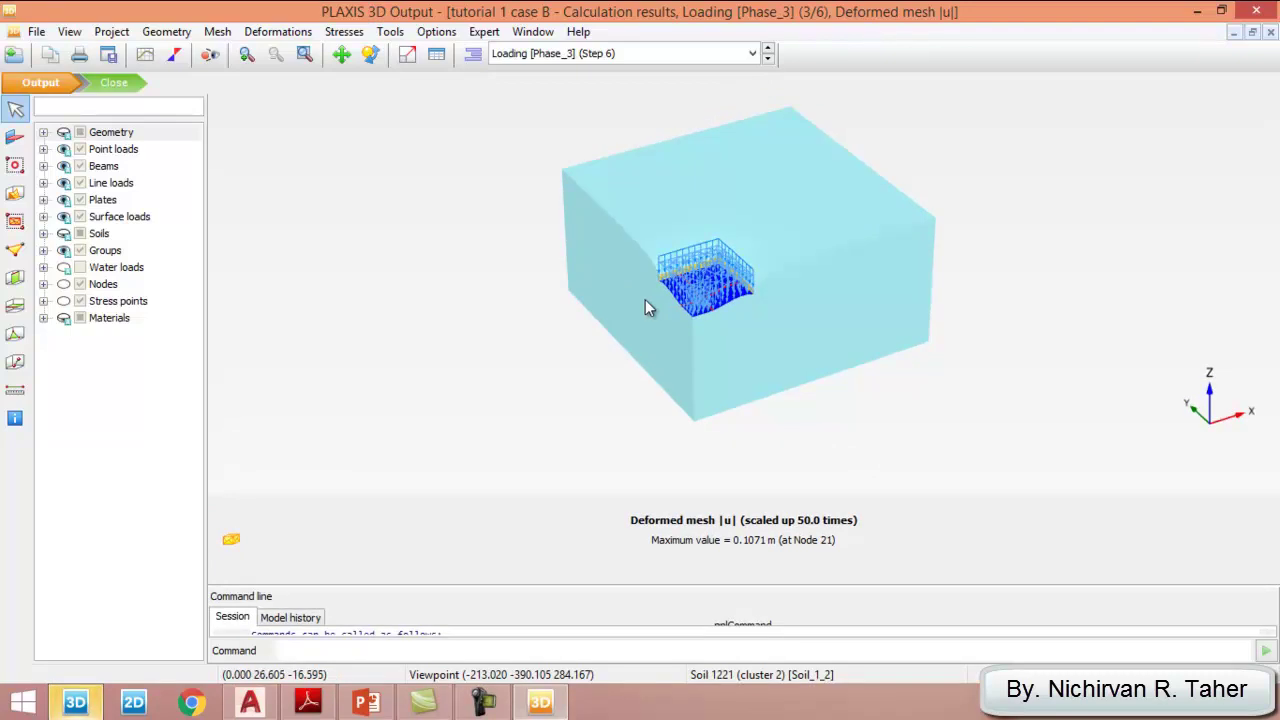
Show the total vertical displacements u_z of the whole model for the Loading phase
{"action": "left_click", "coordinate": [280, 34]}
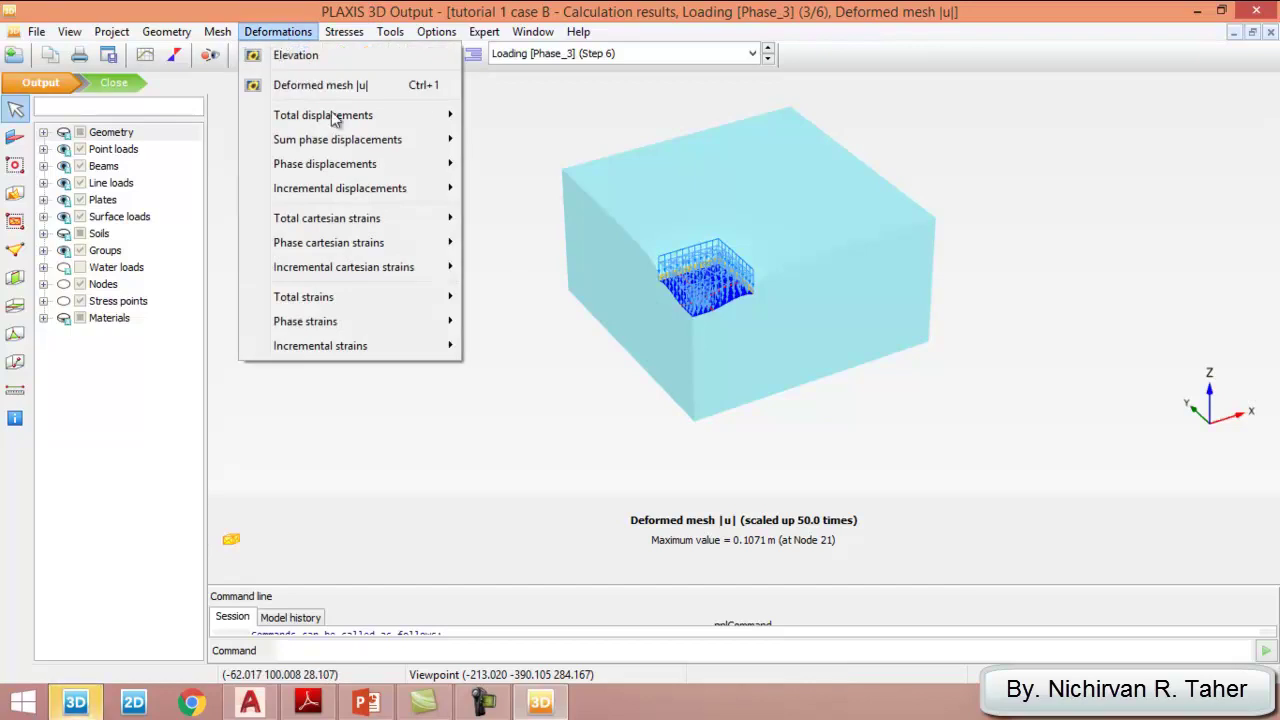
{"action": "mouse_move", "coordinate": [376, 121]}
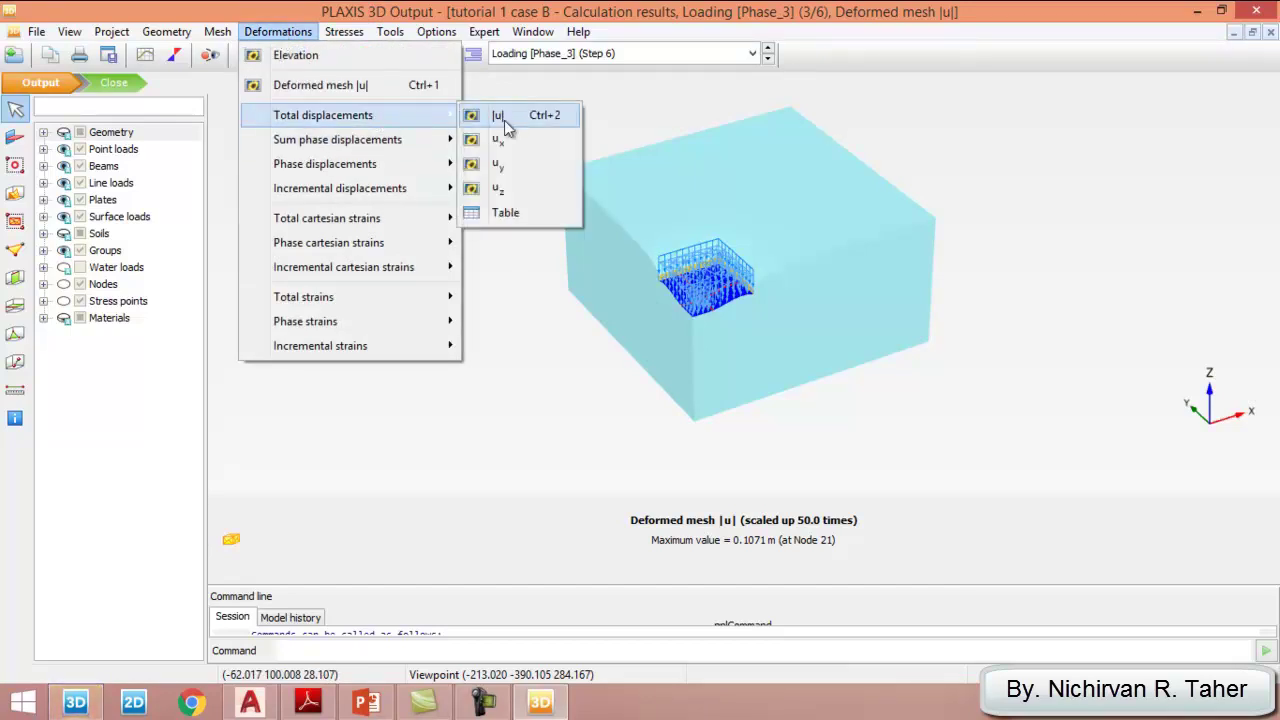
{"action": "left_click", "coordinate": [508, 189]}
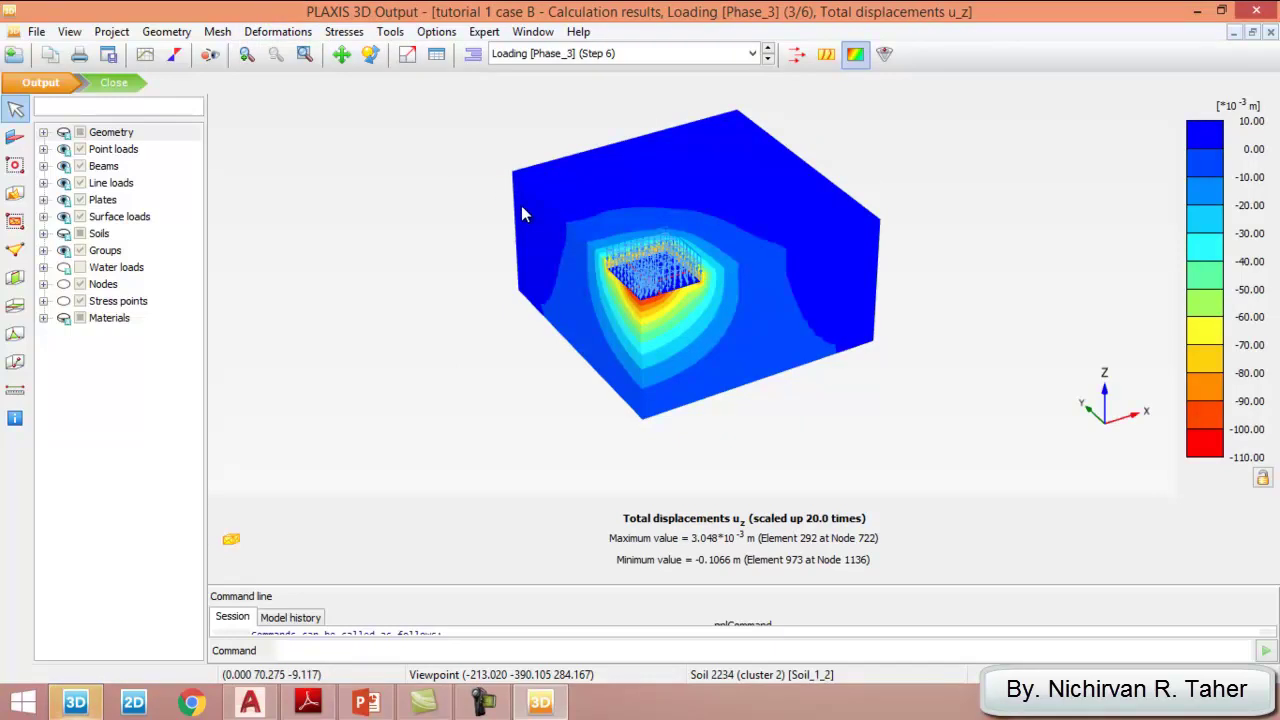
{"action": "right_click_drag", "start_coordinate": [521, 215], "coordinate": [557, 223]}
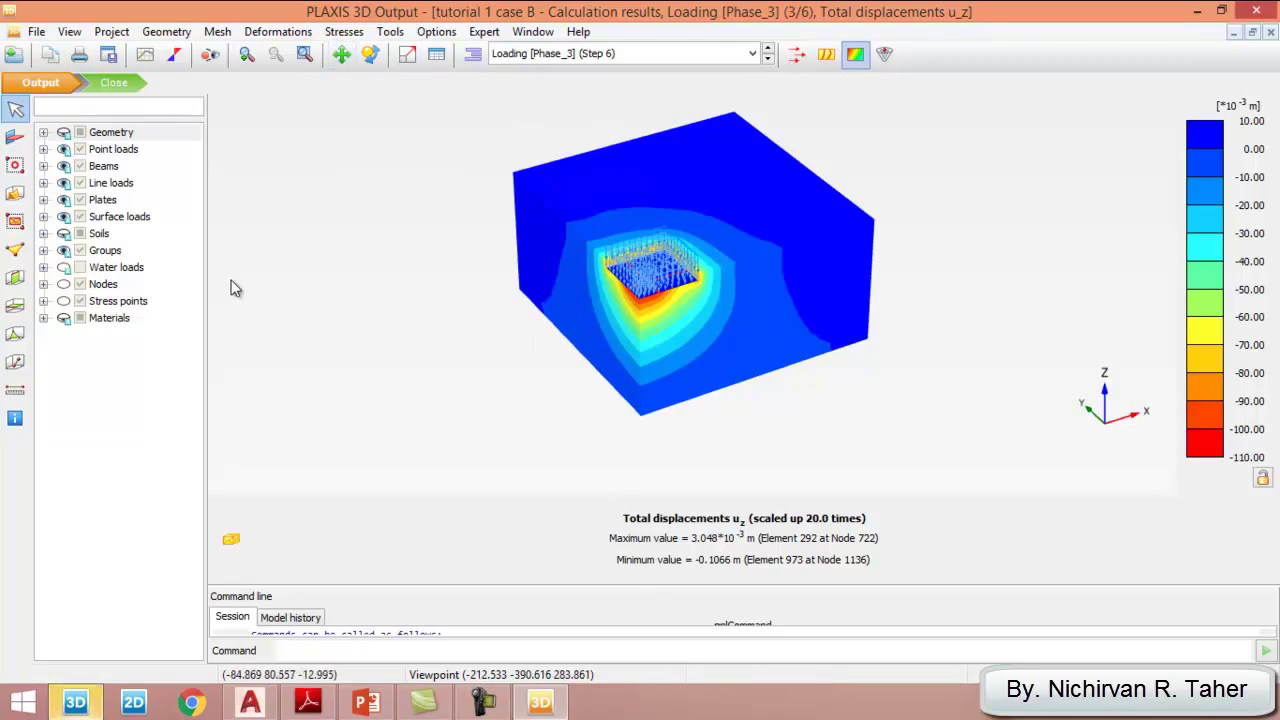
Create a vertical cross section parallel to the X axis at about Y = 6 m, from X about -3.7 m to 79 m
{"action": "left_click", "coordinate": [16, 280]}
{"action": "scroll", "coordinate": [612, 380], "scroll_direction": "up", "scroll_amount": 4}
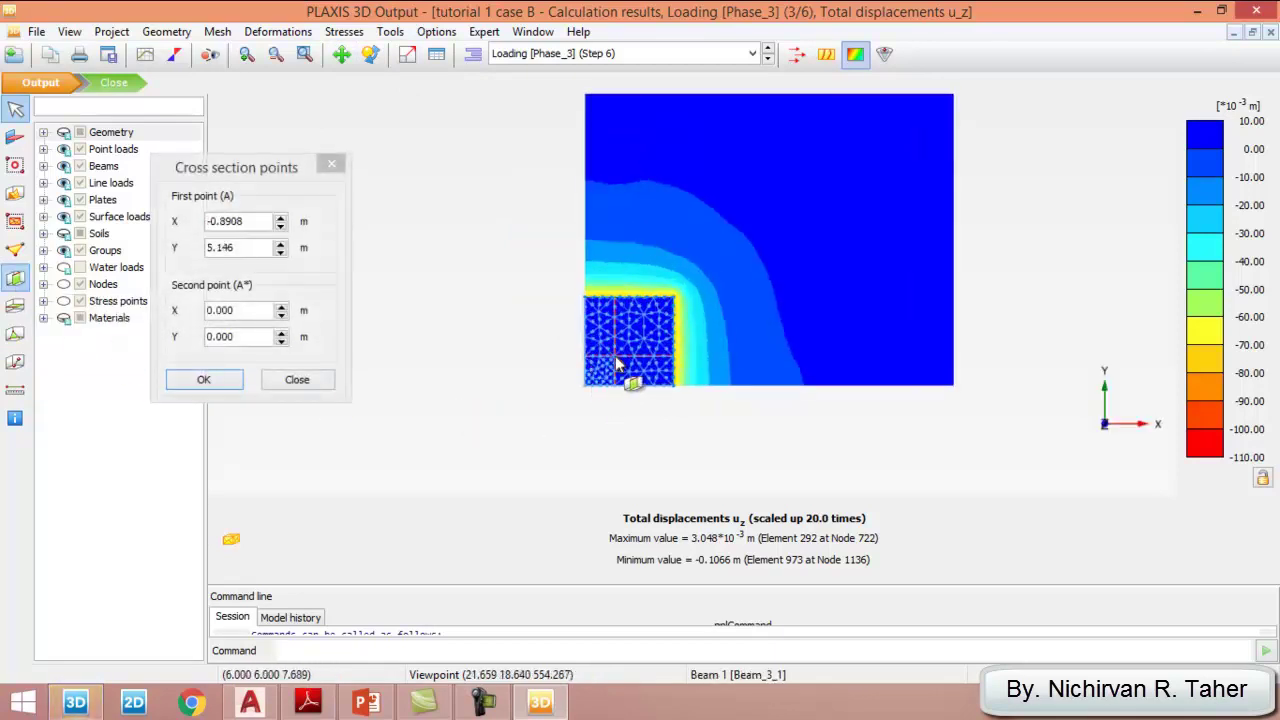
{"action": "scroll", "coordinate": [539, 357], "scroll_direction": "up", "scroll_amount": 1}
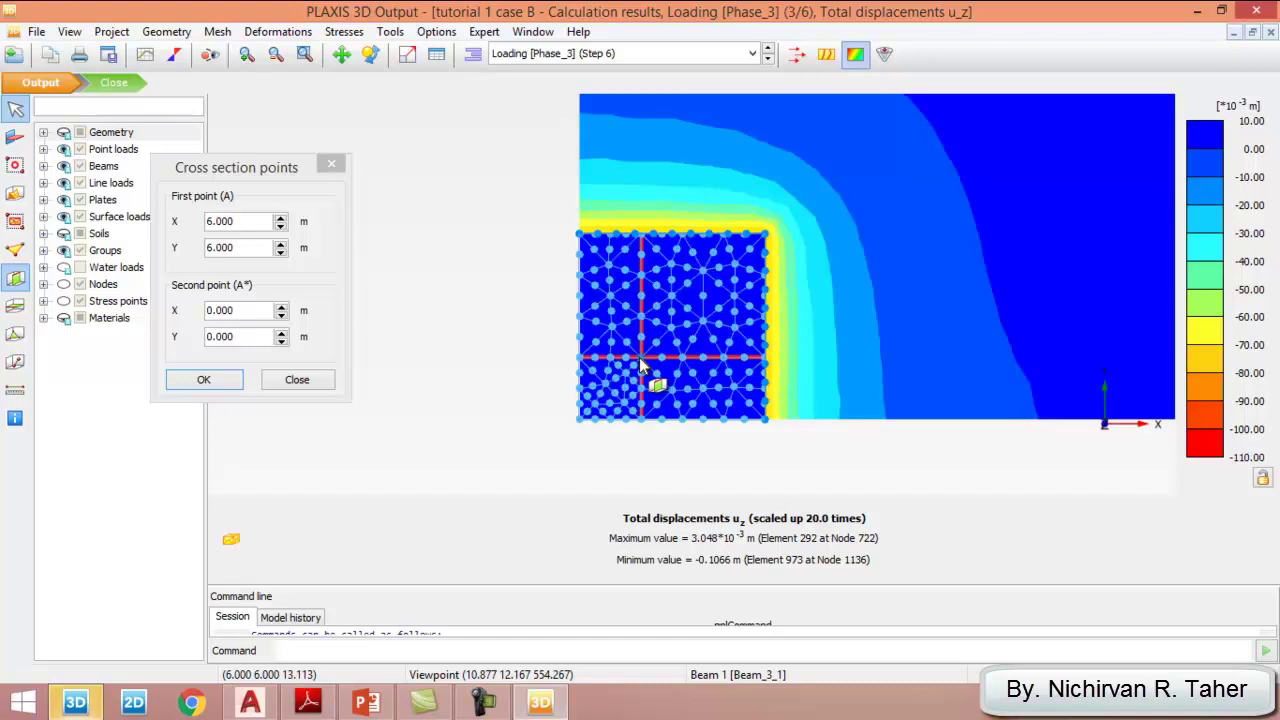
{"action": "scroll", "coordinate": [557, 353], "scroll_direction": "down", "scroll_amount": 1}
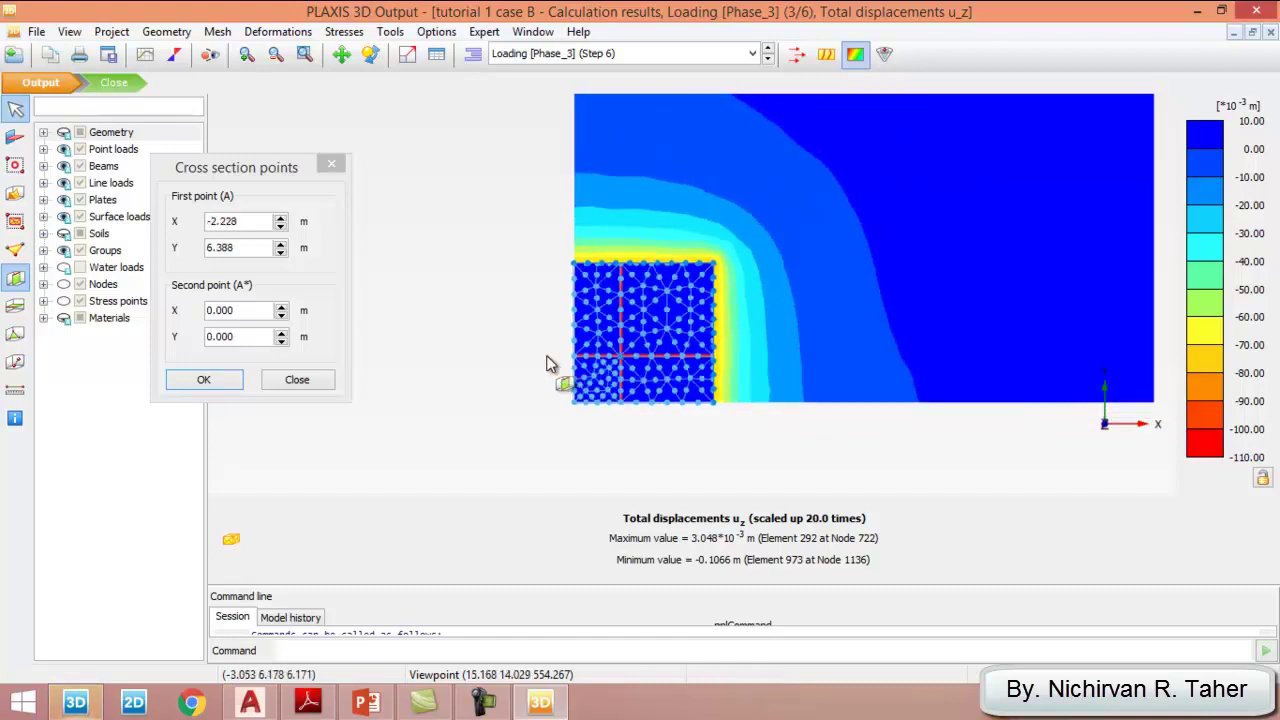
{"action": "scroll", "coordinate": [560, 365], "scroll_direction": "down", "scroll_amount": 1}
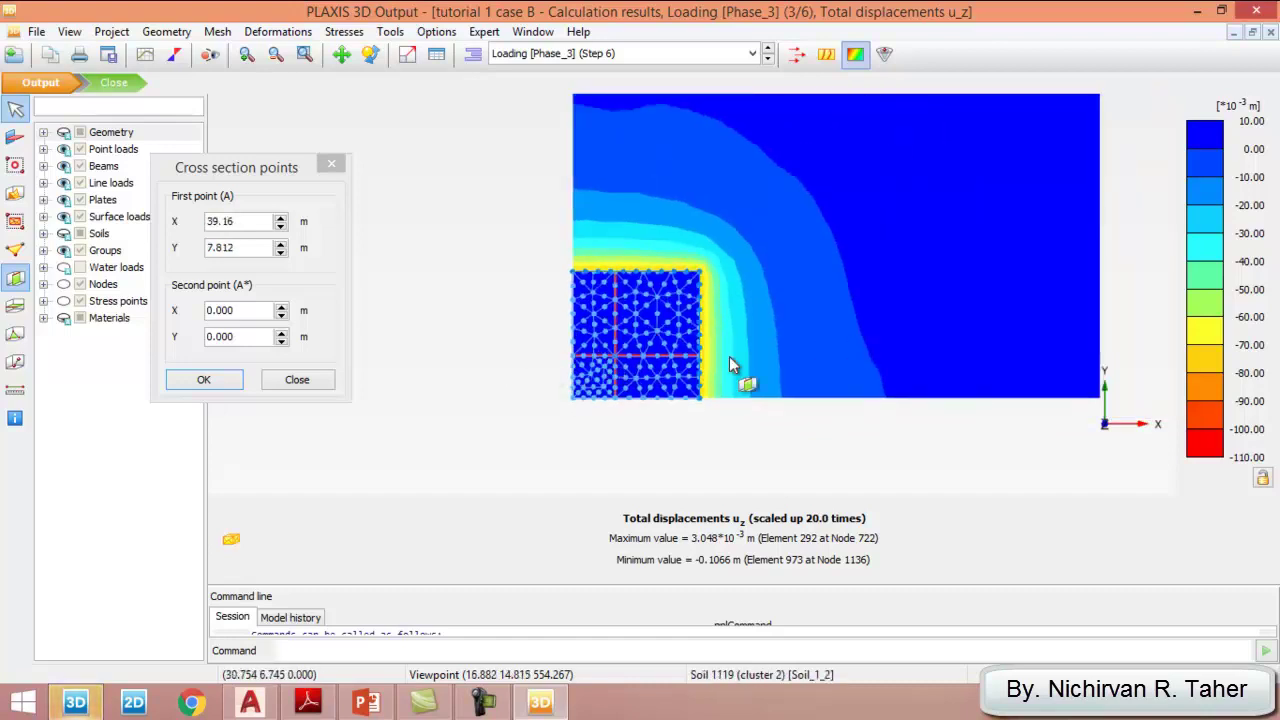
{"action": "left_click", "coordinate": [547, 353]}
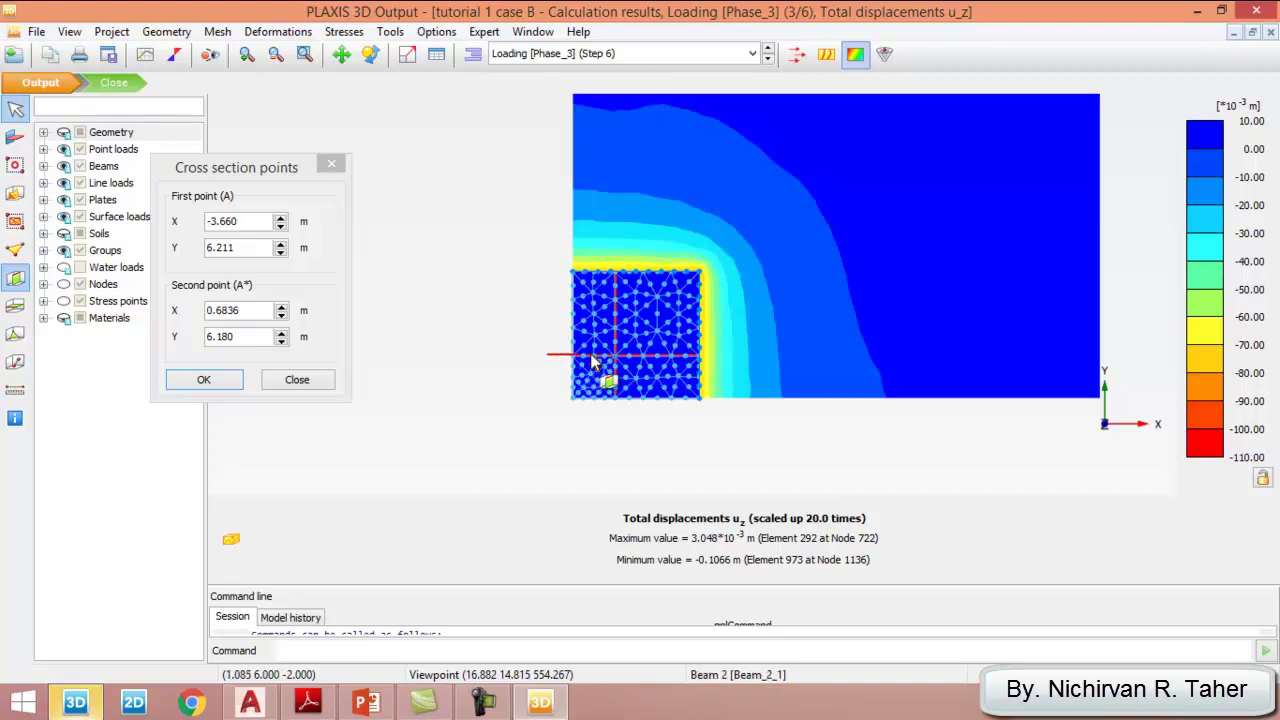
{"action": "left_click", "coordinate": [1128, 355]}
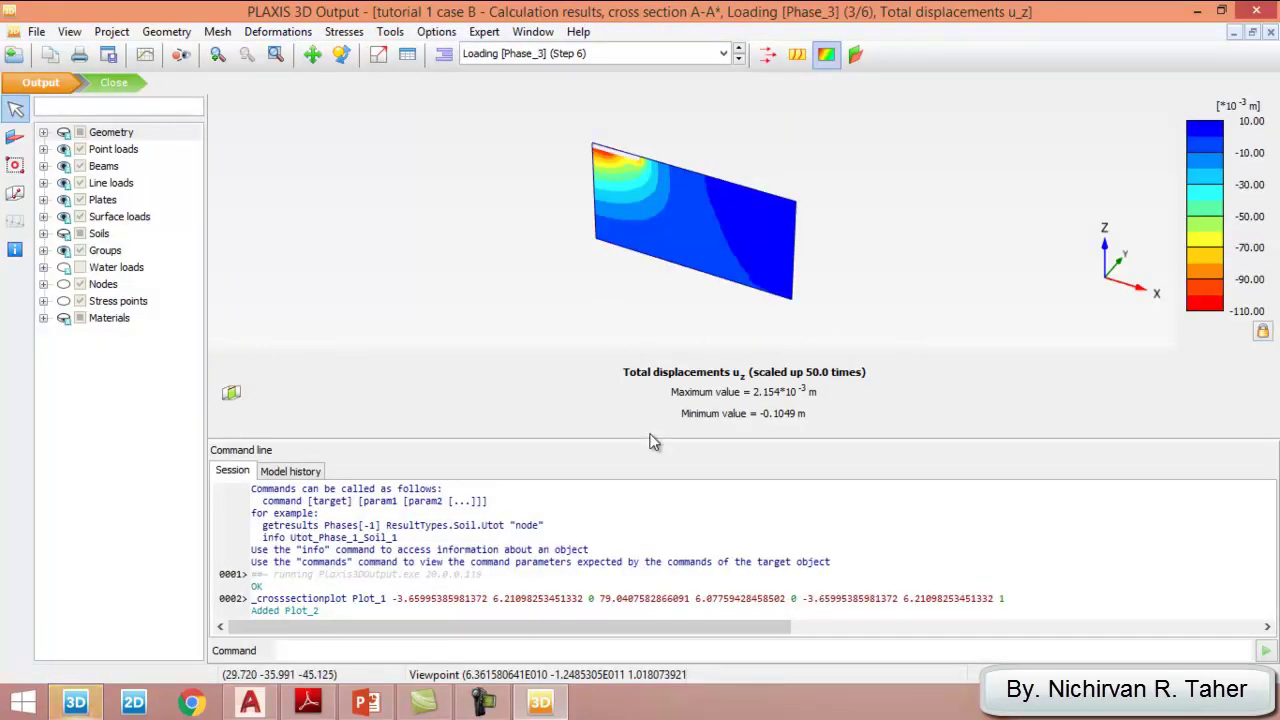
Examine the u_z distribution on the cross section from the front, and close the cross section view
{"action": "left_click_drag", "start_coordinate": [653, 440], "coordinate": [687, 647]}
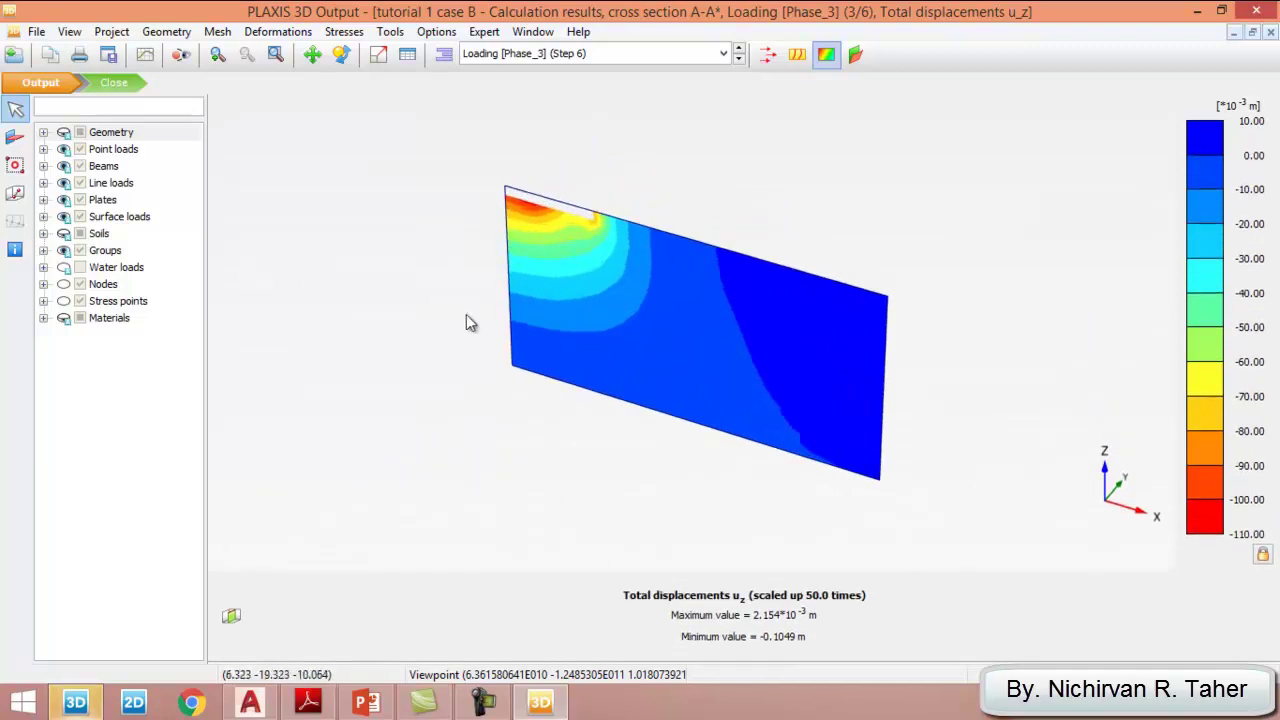
{"action": "left_click", "coordinate": [341, 53]}
{"action": "left_click_drag", "start_coordinate": [354, 269], "coordinate": [523, 245]}
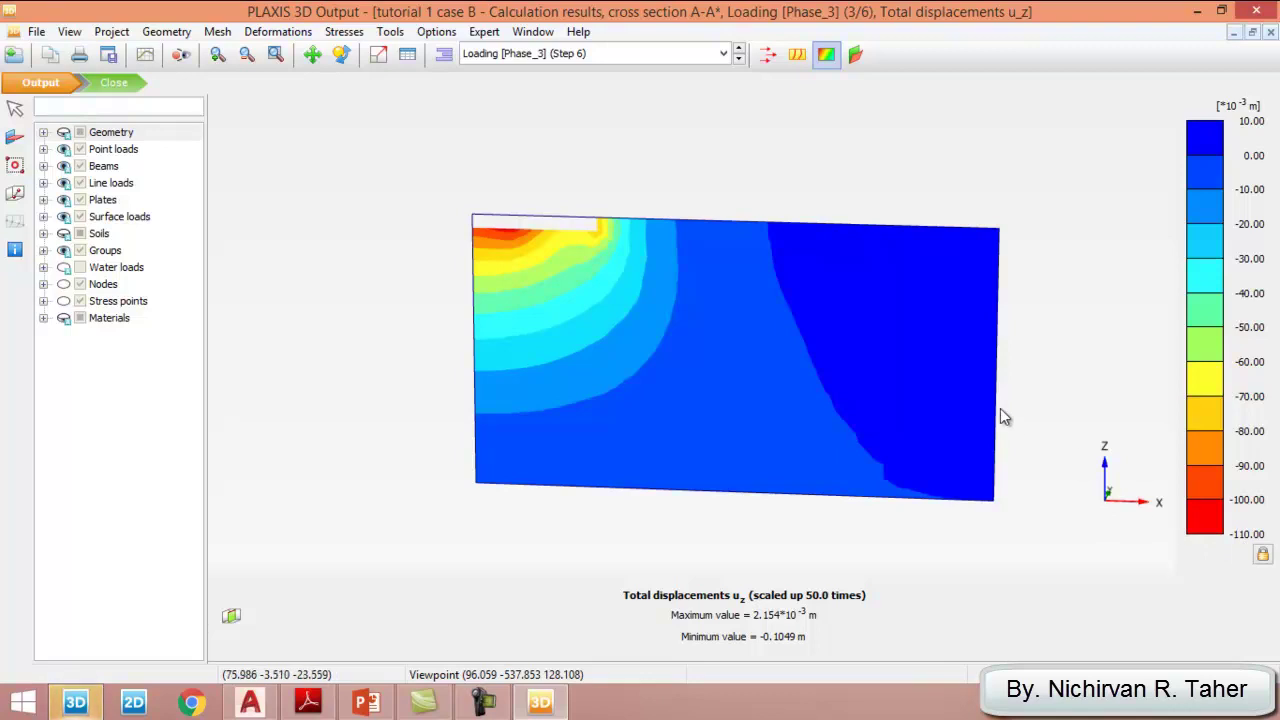
{"action": "scroll", "coordinate": [553, 319], "scroll_direction": "down", "scroll_amount": 1}
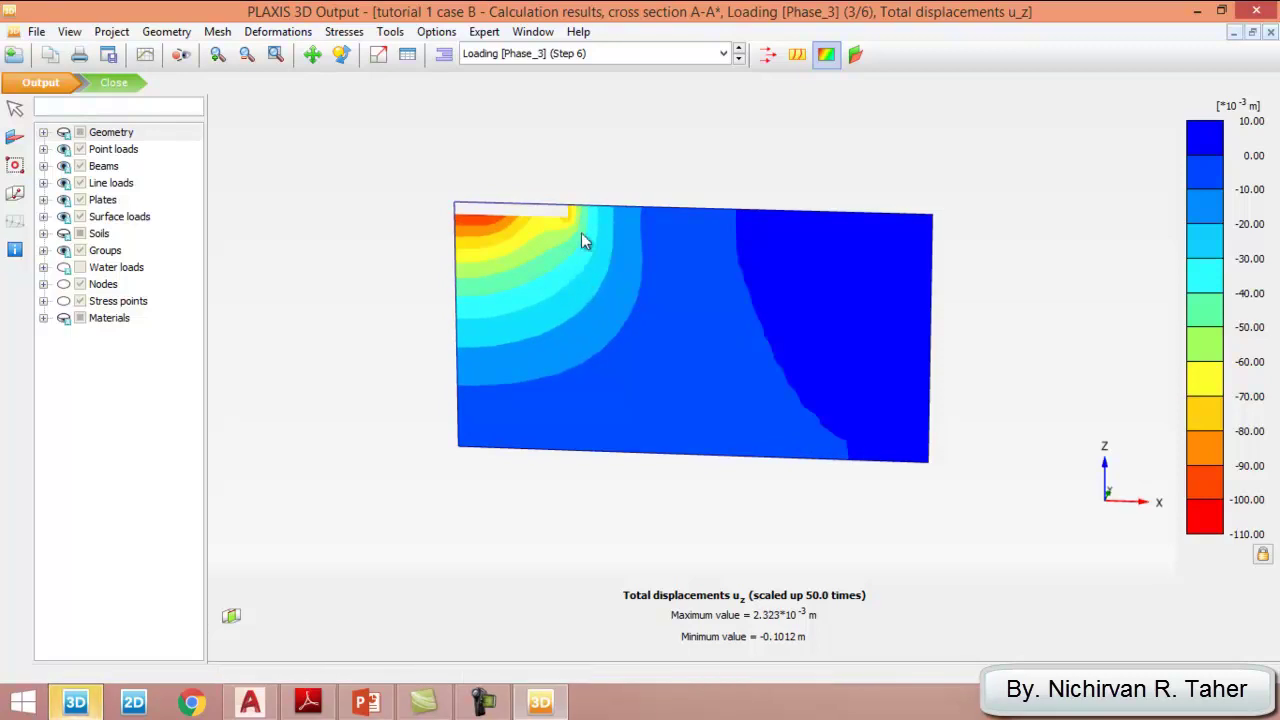
{"action": "left_click", "coordinate": [536, 32]}
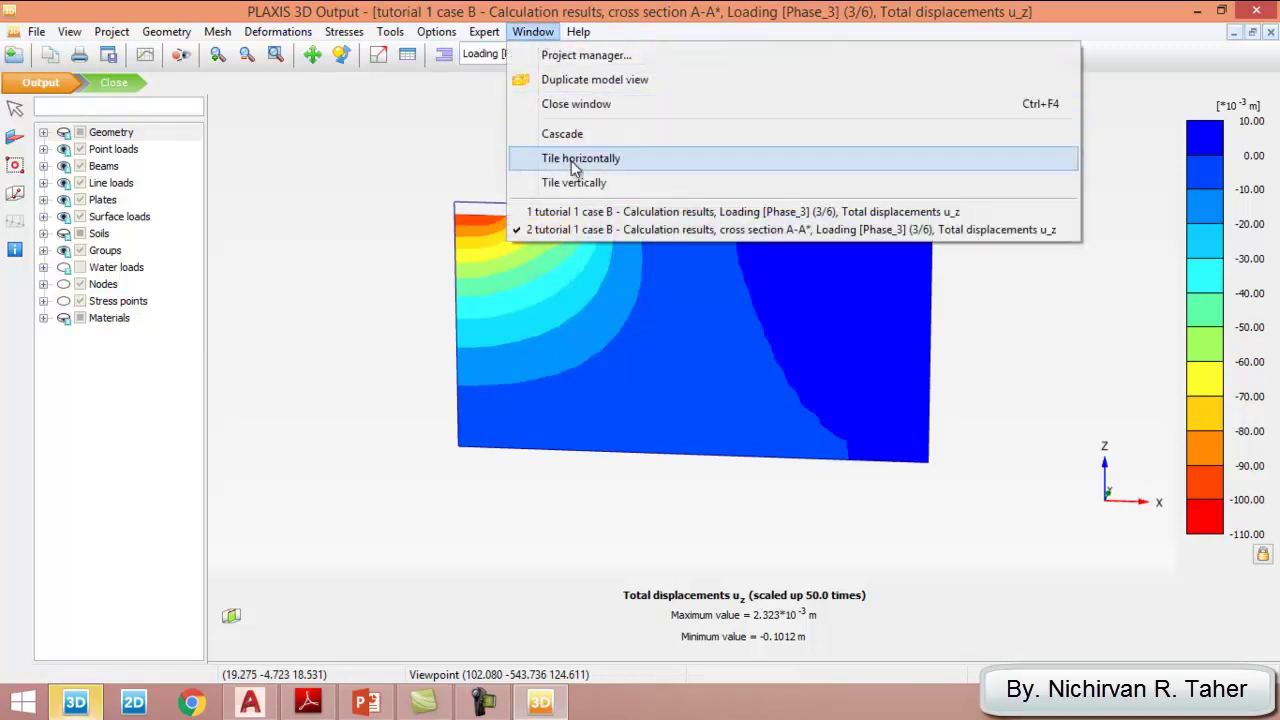
{"action": "left_click", "coordinate": [590, 104]}
Open the separate results view of the raft foundation plate to see its total displacements u_z
{"action": "right_click_drag", "start_coordinate": [733, 280], "coordinate": [852, 375]}
{"action": "scroll", "coordinate": [776, 358], "scroll_direction": "up", "scroll_amount": 2}
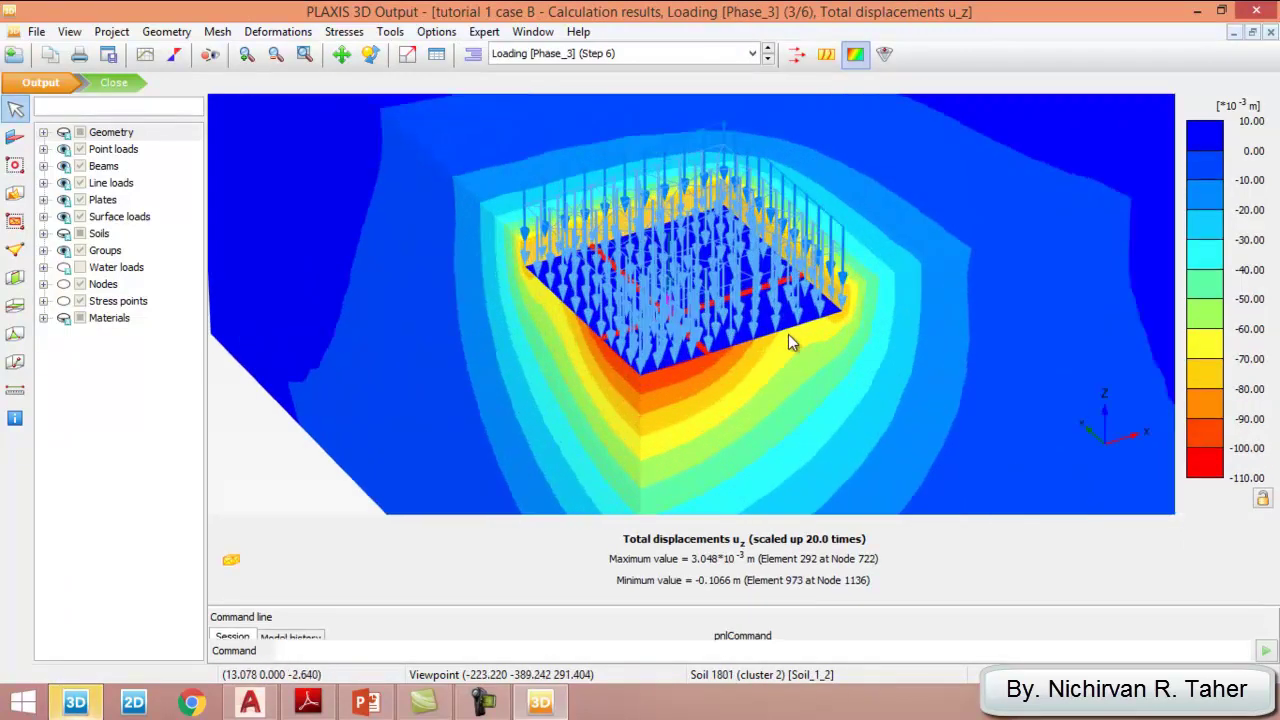
{"action": "scroll", "coordinate": [788, 334], "scroll_direction": "up", "scroll_amount": 2}
{"action": "double_click", "coordinate": [800, 328]}
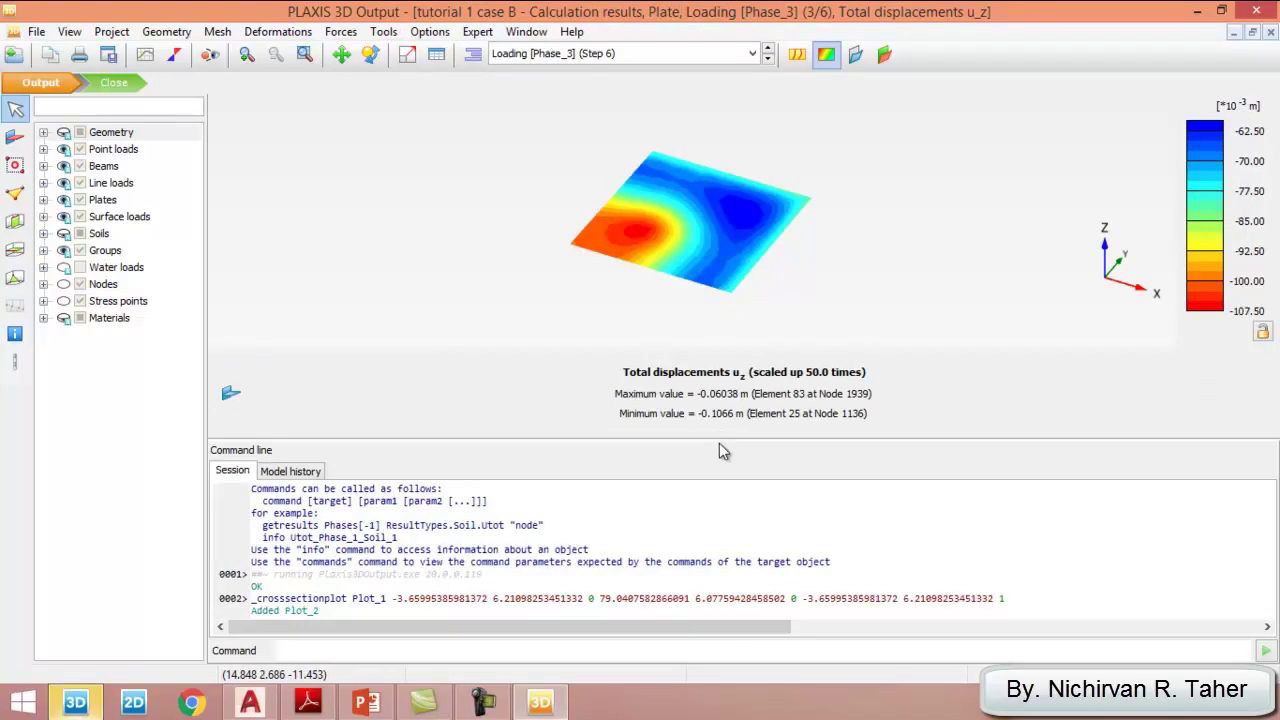
{"action": "left_click_drag", "start_coordinate": [722, 439], "coordinate": [722, 655]}
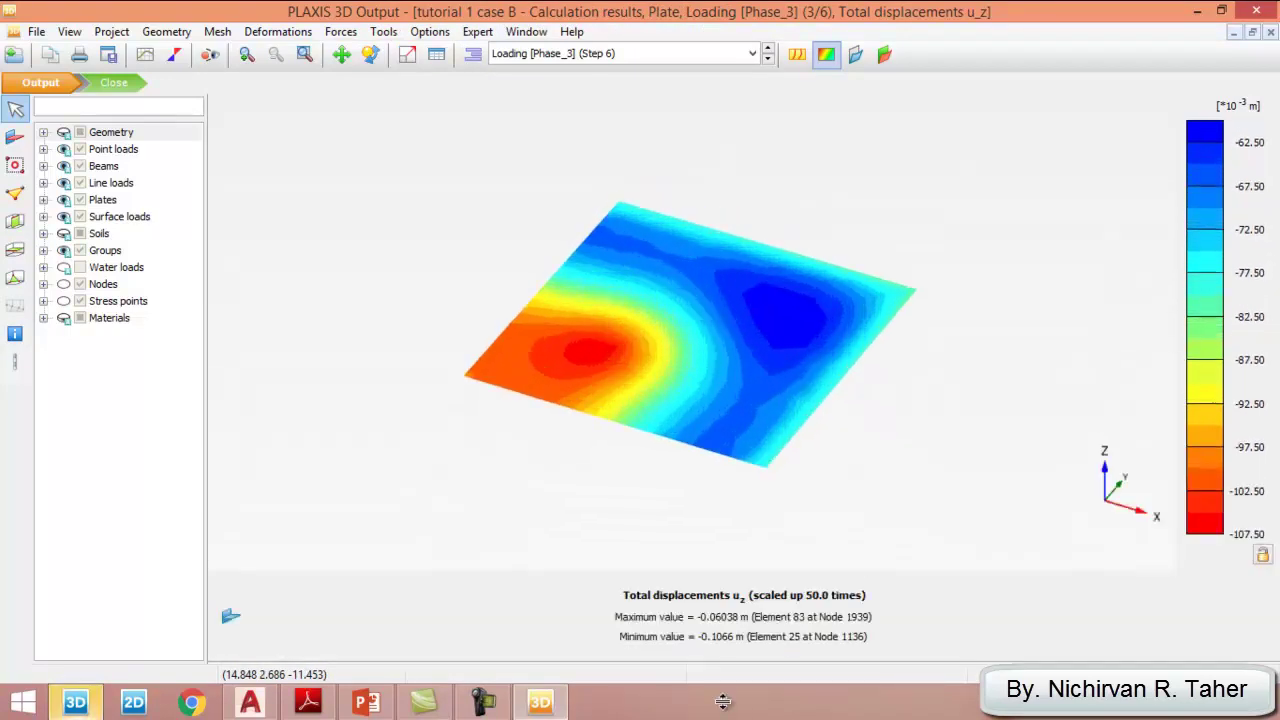
Show the bending moments M11 in the raft plate and examine their distribution in plan view
{"action": "left_click", "coordinate": [343, 33]}
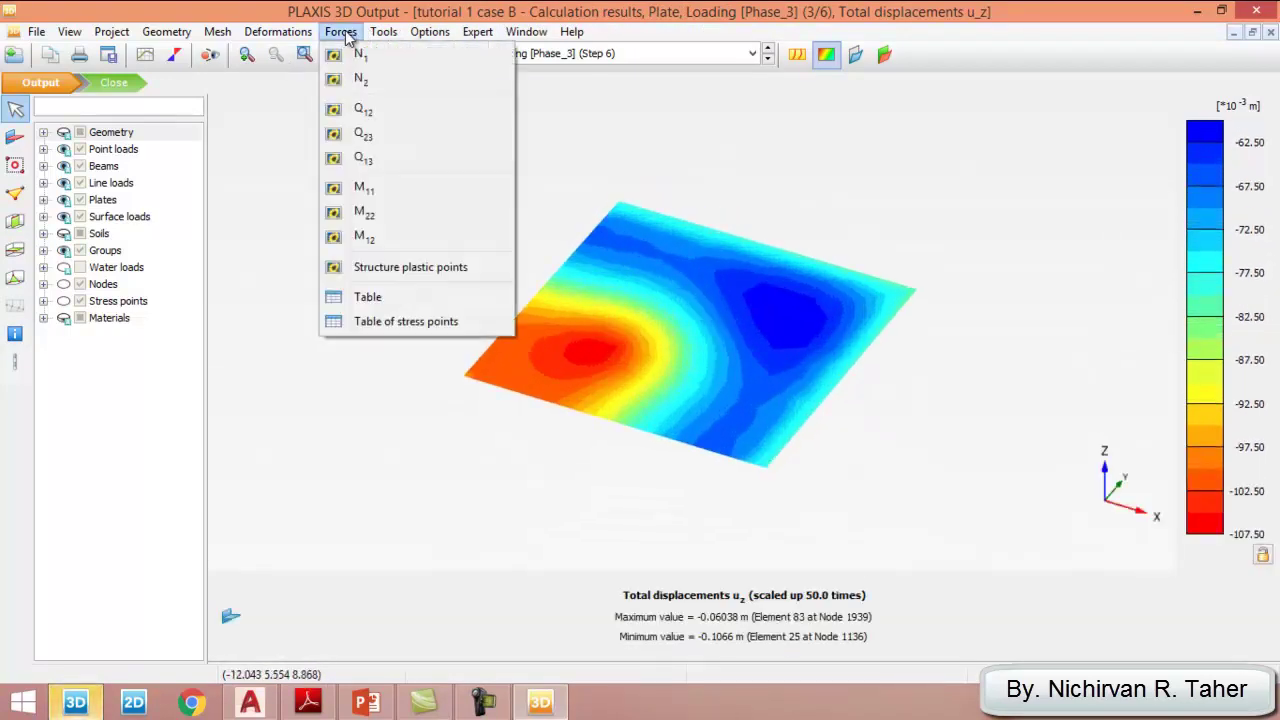
{"action": "left_click", "coordinate": [385, 190]}
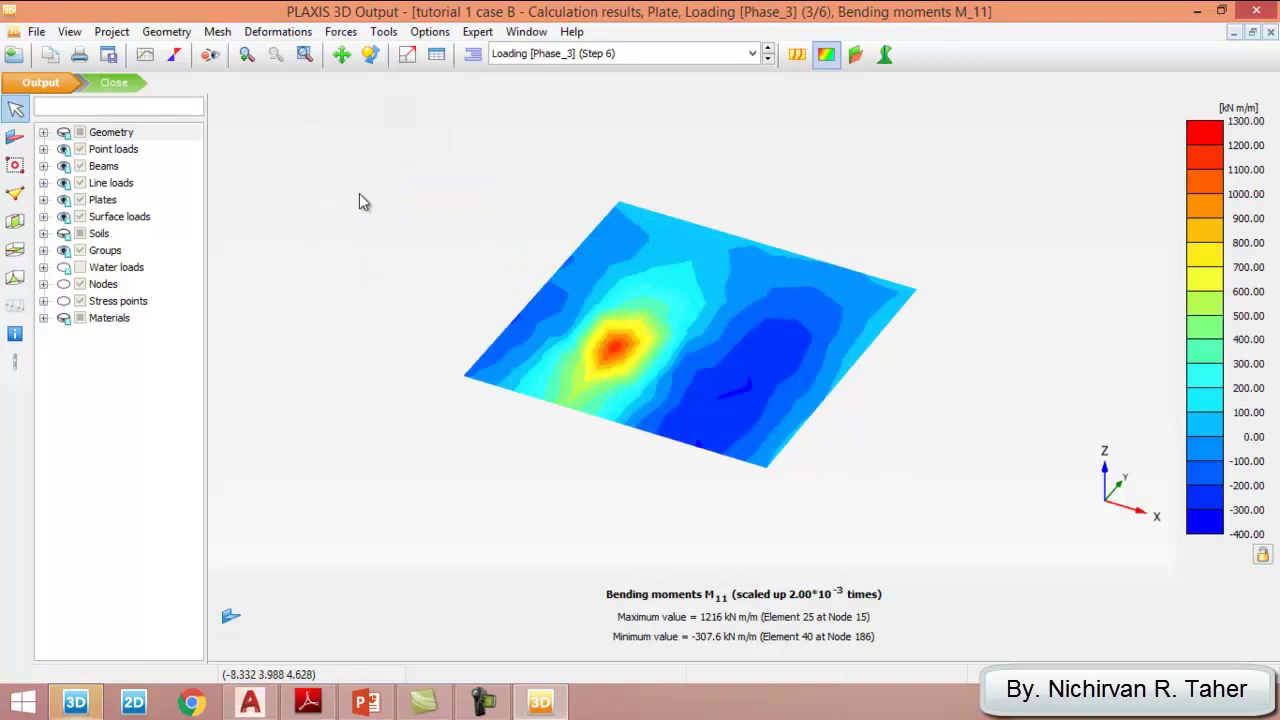
{"action": "left_click", "coordinate": [370, 54]}
{"action": "left_click_drag", "start_coordinate": [397, 171], "coordinate": [657, 486]}
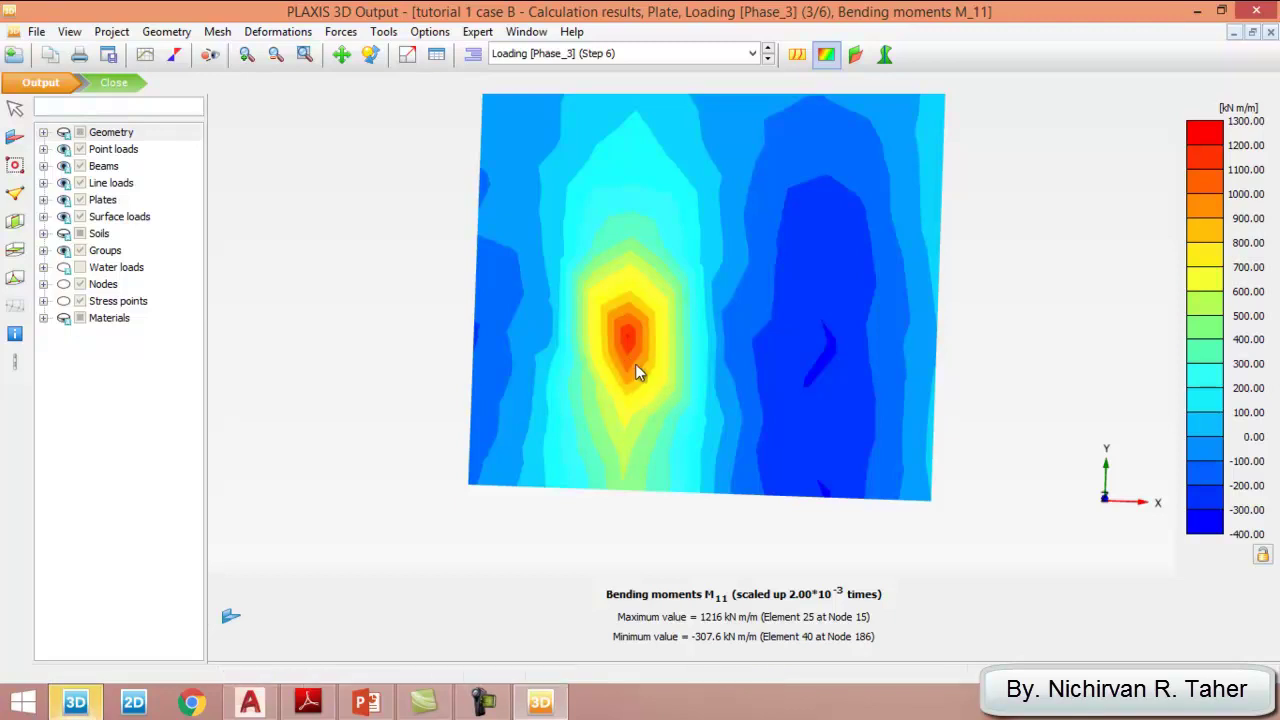
{"action": "scroll", "coordinate": [615, 360], "scroll_direction": "up", "scroll_amount": 1}
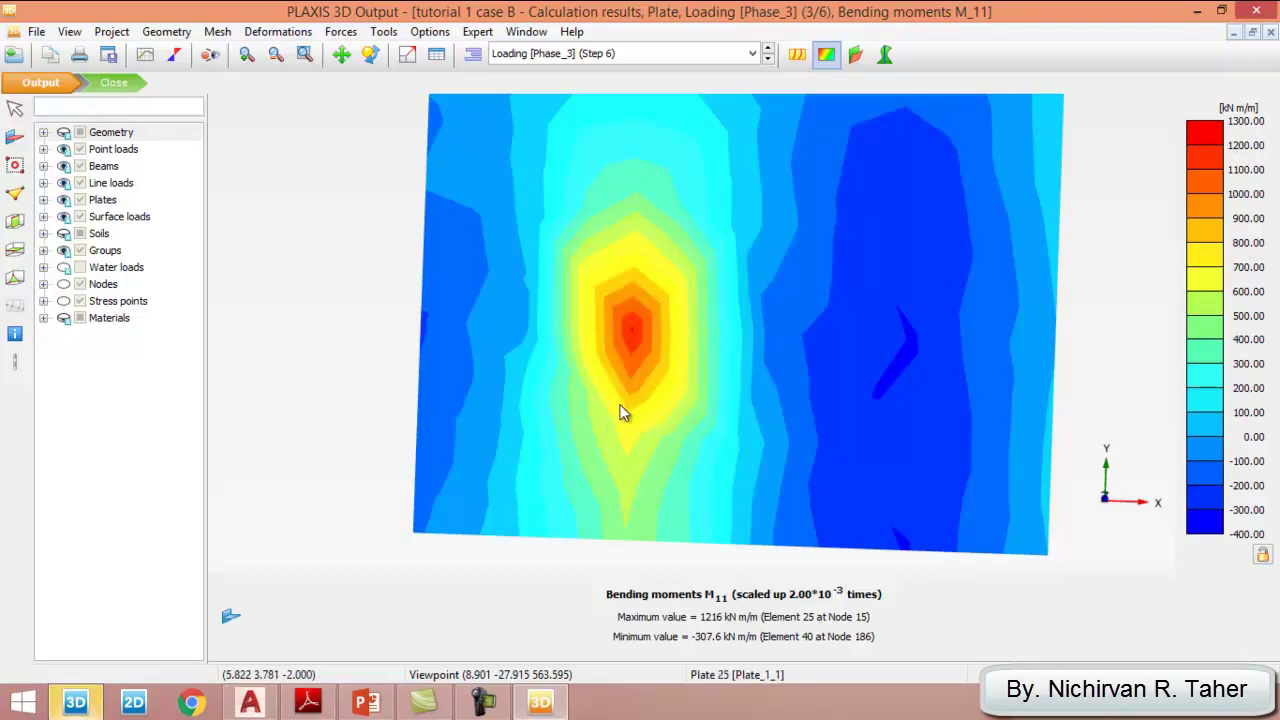
{"action": "right_click_drag", "start_coordinate": [618, 405], "coordinate": [508, 345]}
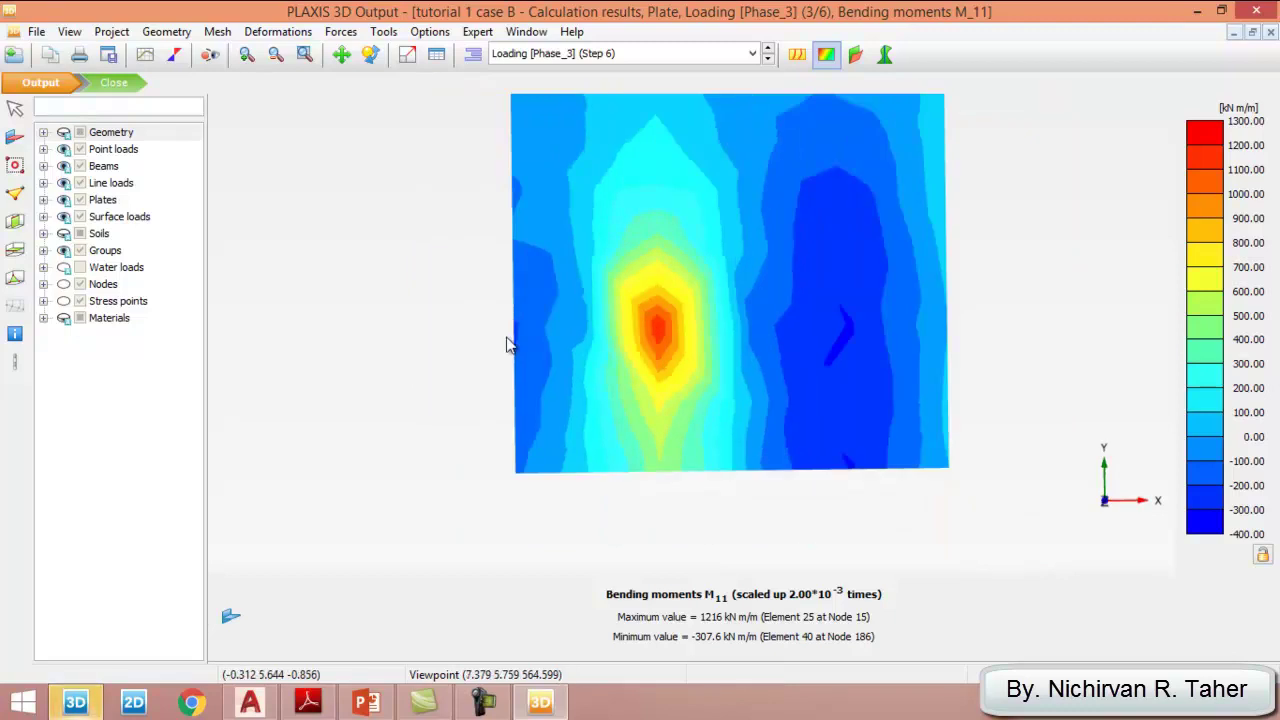